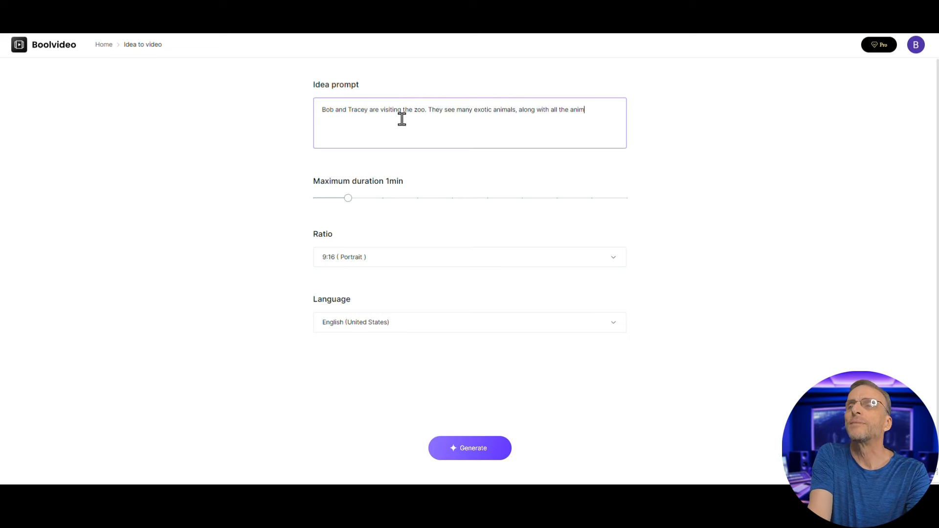
- Complete the zoo idea prompt with "animals like tigers, bears, and elephants that you normally see. There is talk of a big storm coming."
{"action": "type", "text": "s like tigers, "}
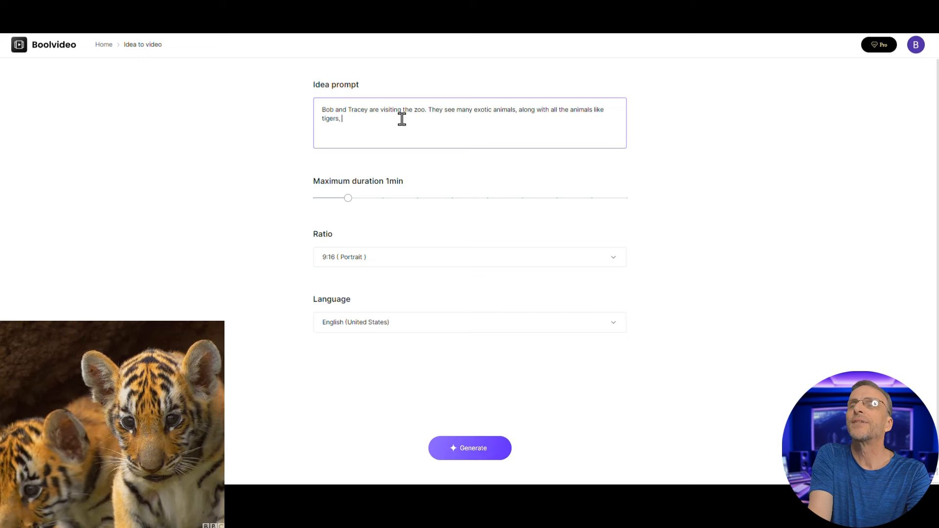
{"action": "type", "text": "bears, and ele"}
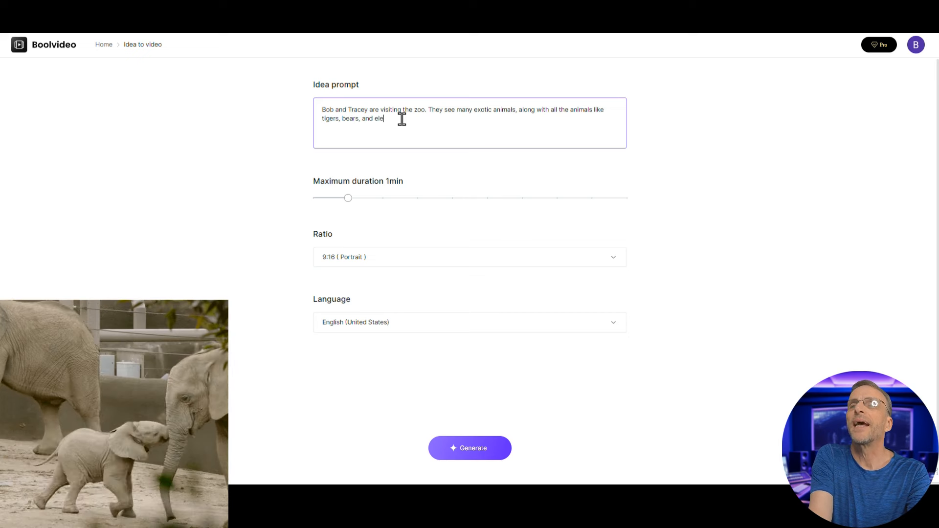
{"action": "type", "text": "phants tha t"}
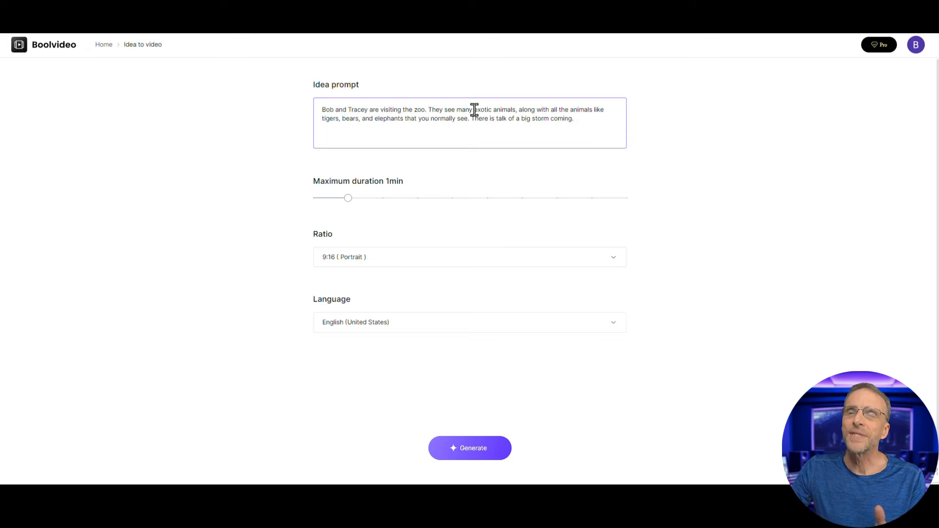
- Set the maximum duration to 30s and the ratio to 16:9 (Landscape), and generate the video
{"action": "left_click_drag", "start_coordinate": [347, 197], "coordinate": [285, 203]}
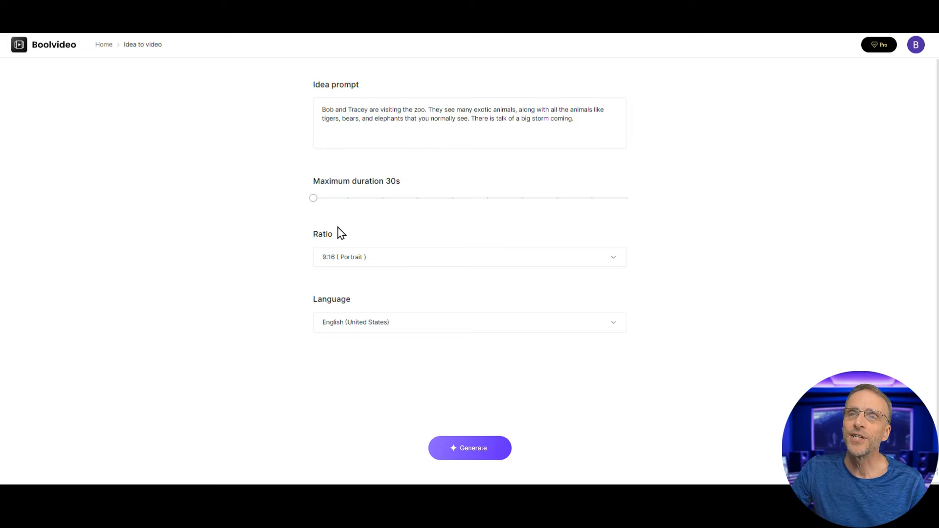
{"action": "left_click", "coordinate": [387, 263]}
{"action": "left_click", "coordinate": [364, 307]}
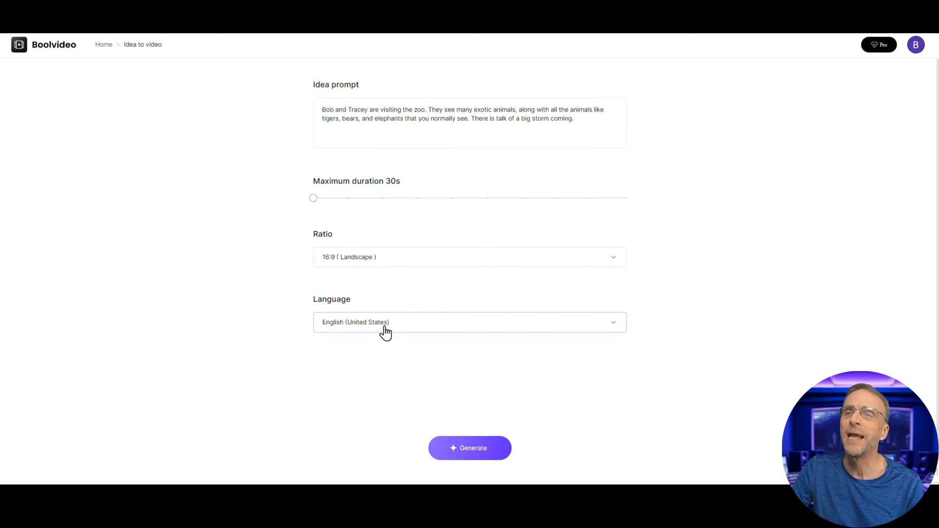
{"action": "left_click", "coordinate": [466, 453]}
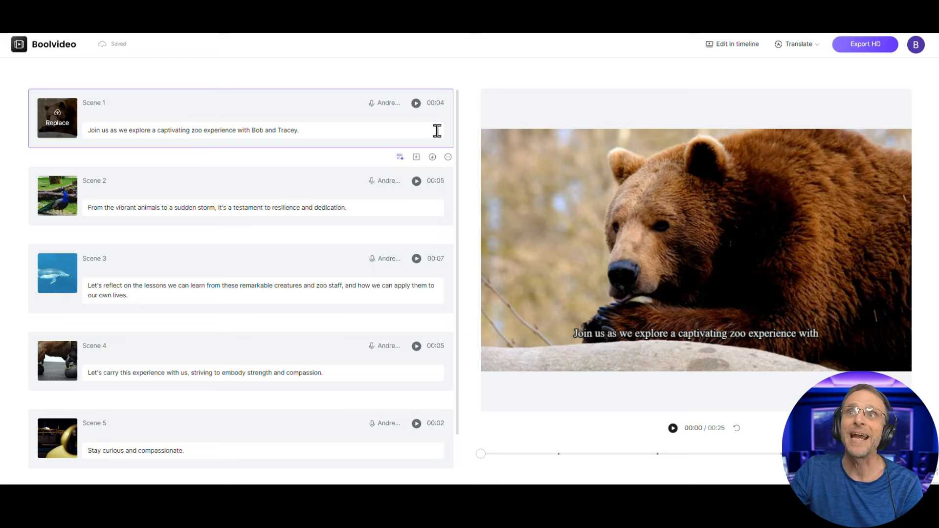
- Preview Scene 1 and open the generated video in the timeline editor
{"action": "left_click", "coordinate": [416, 103]}
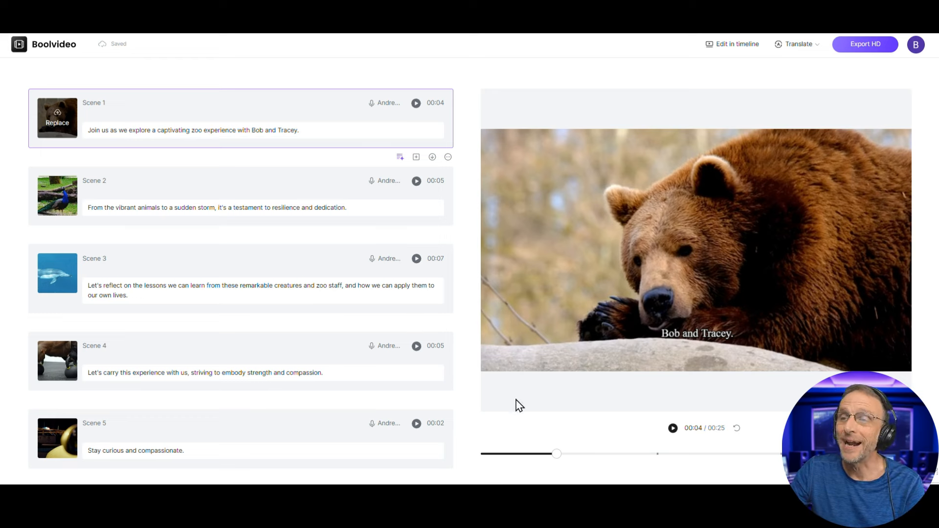
{"action": "left_click", "coordinate": [734, 49]}
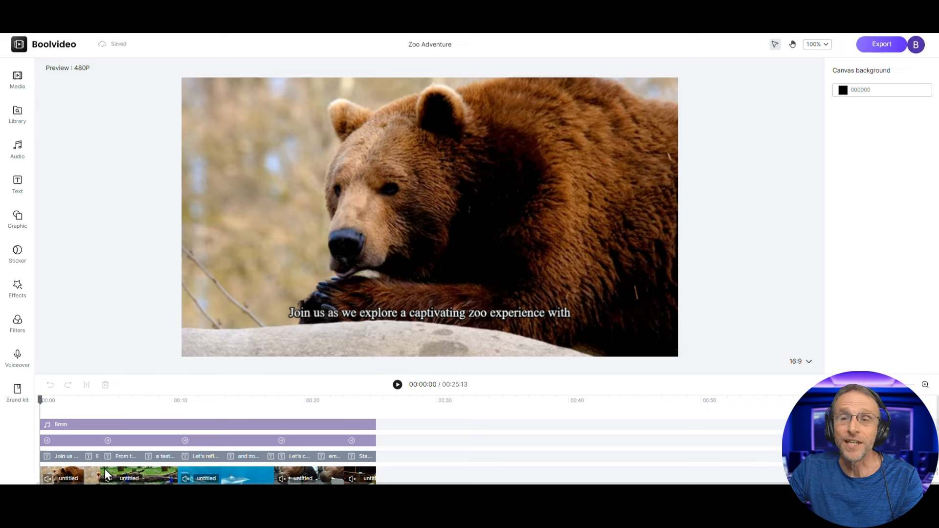
- Delete the music, narration and caption clips from the timeline, keeping only the video clips, and play the silent video
{"action": "left_click_drag", "start_coordinate": [401, 424], "coordinate": [45, 459]}
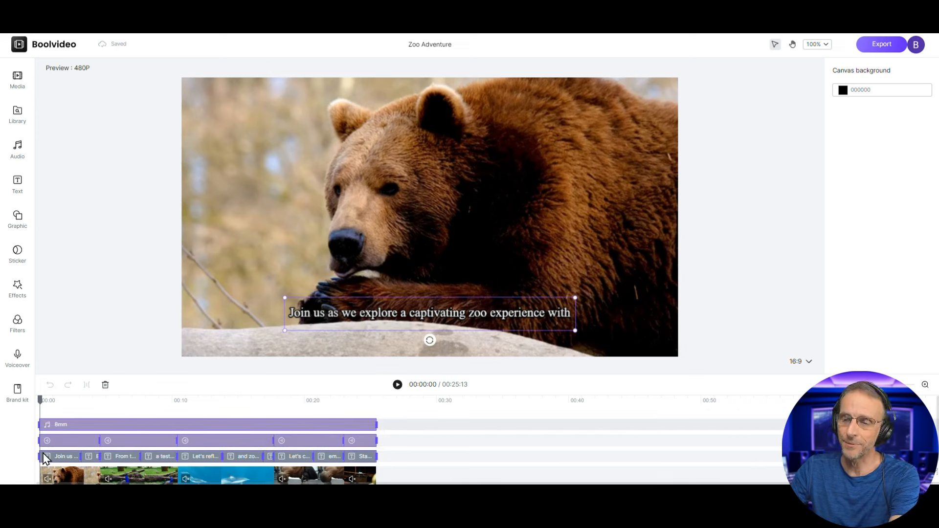
{"action": "key", "text": "Delete"}
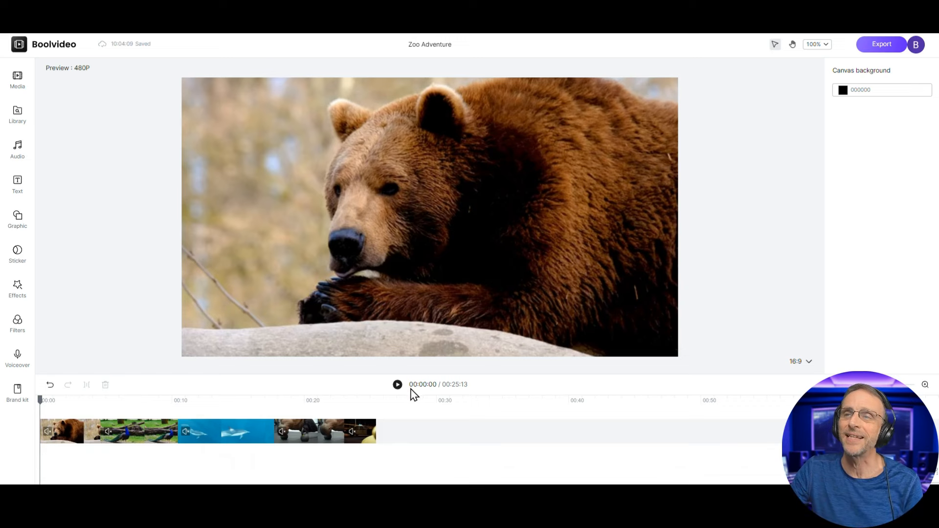
{"action": "left_click", "coordinate": [398, 385]}
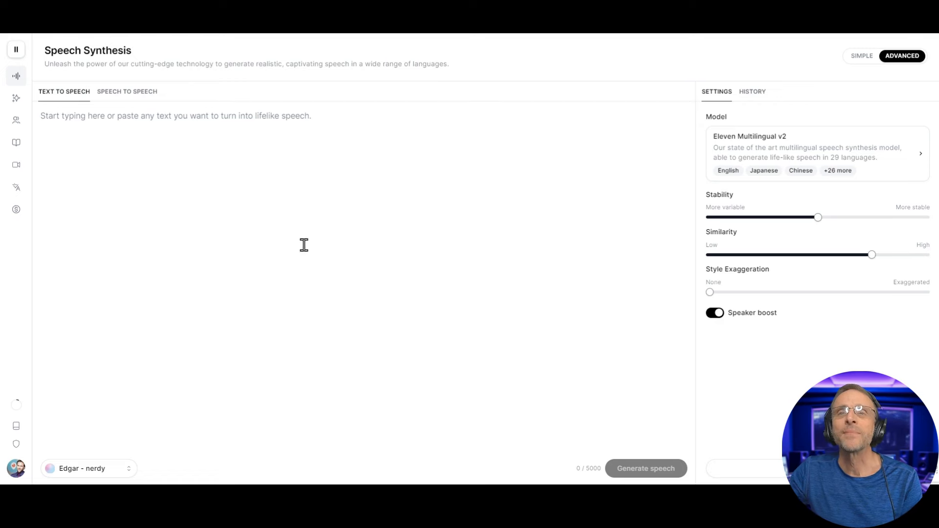
- In ElevenLabs, open Voiceover Studio and upload Zoo Adventure.mp4 for a new voiceover
{"action": "mouse_move", "coordinate": [15, 68]}
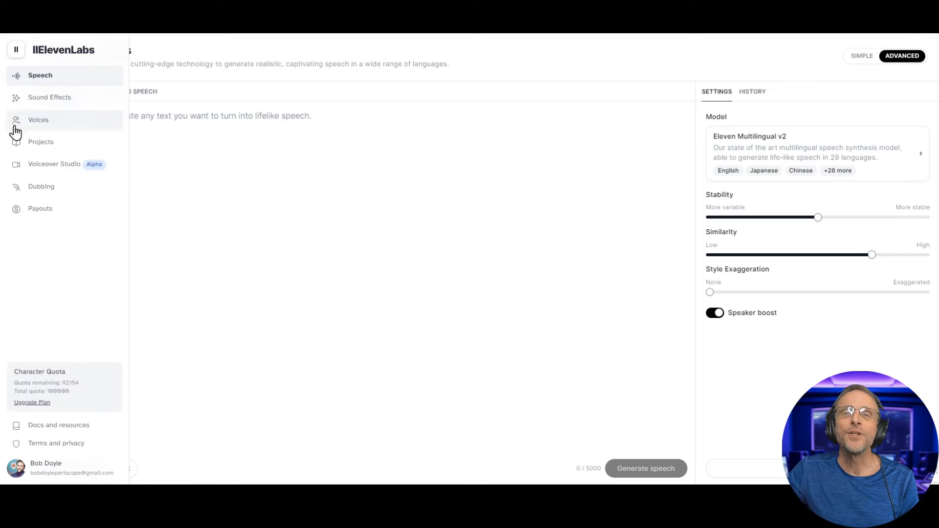
{"action": "left_click", "coordinate": [46, 172]}
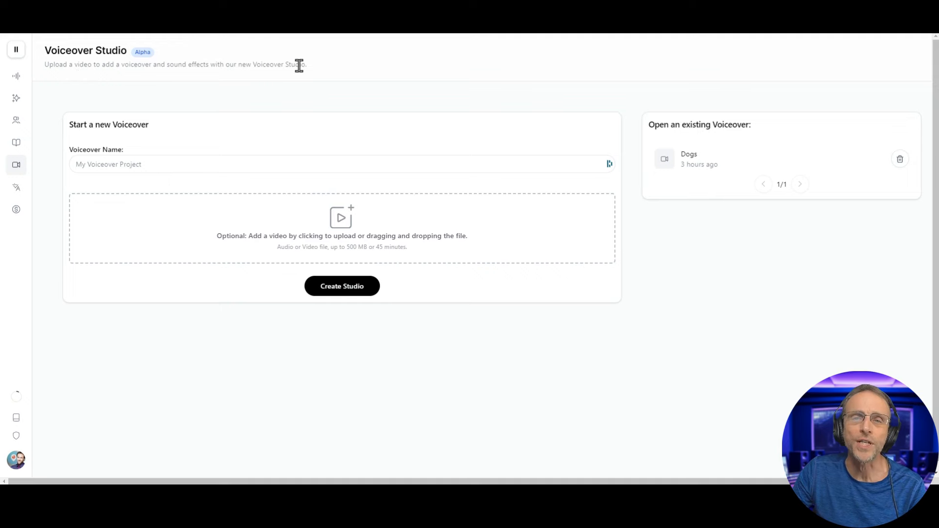
{"action": "left_click_drag", "start_coordinate": [893, 166], "coordinate": [342, 235]}
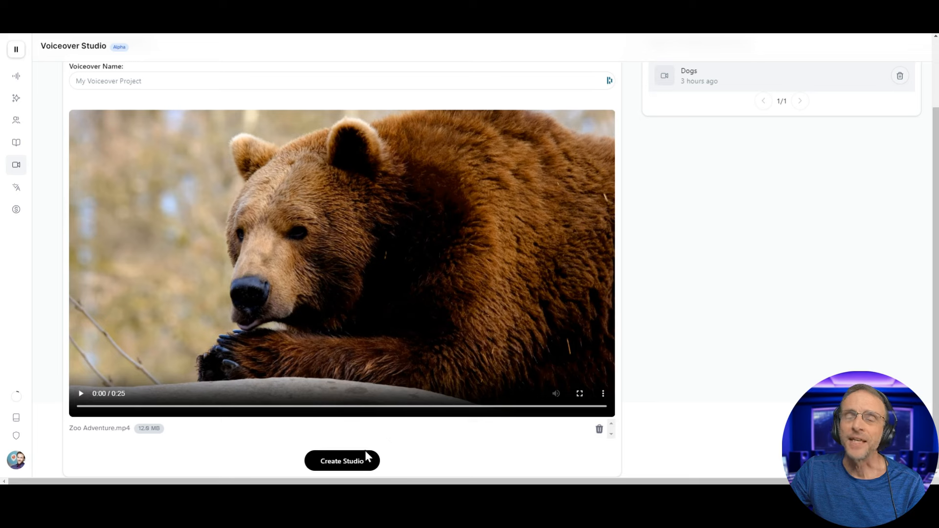
- Name the voiceover Animal Parade and create its studio project
{"action": "scroll", "coordinate": [166, 159], "scroll_direction": "up", "scroll_amount": 2}
{"action": "left_click", "coordinate": [161, 164]}
{"action": "type", "text": "Animal Parade"}
{"action": "scroll", "coordinate": [251, 386], "scroll_direction": "down", "scroll_amount": 2}
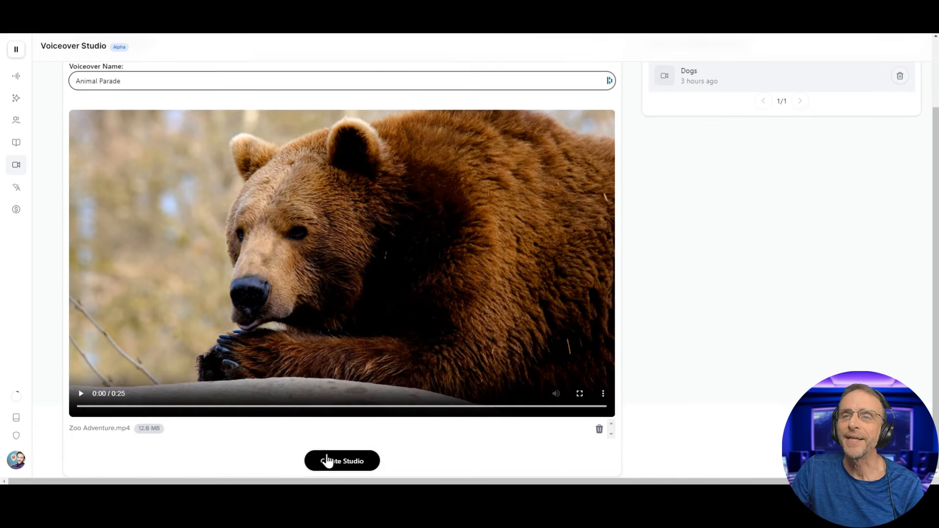
{"action": "left_click", "coordinate": [330, 460]}
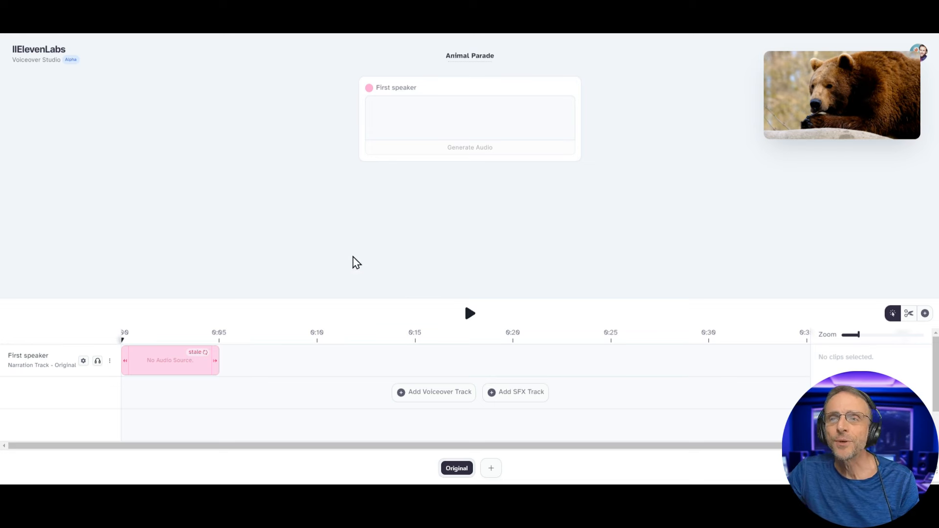
- Set the First speaker track's default voice to the custom upbeat voice and close the voice settings
{"action": "left_click_drag", "start_coordinate": [369, 298], "coordinate": [370, 256]}
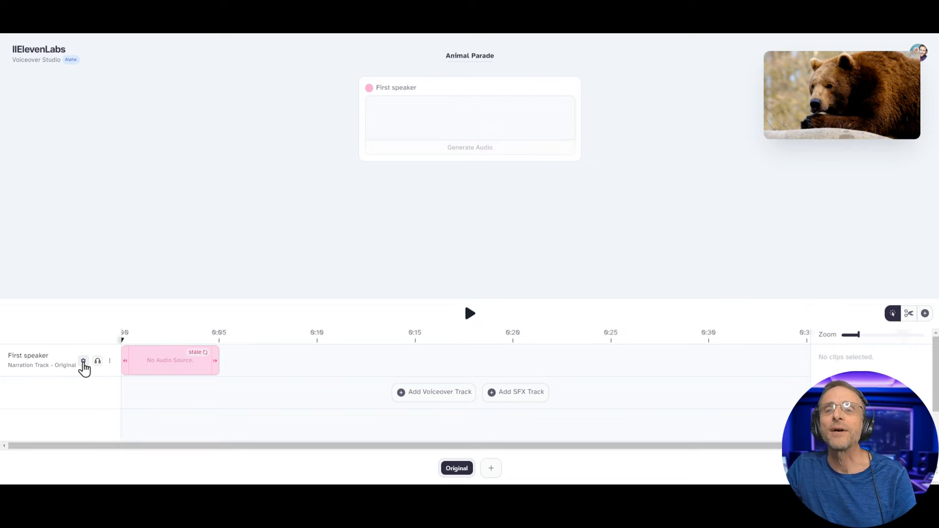
{"action": "left_click", "coordinate": [83, 361]}
{"action": "left_click", "coordinate": [538, 226]}
{"action": "left_click", "coordinate": [442, 185]}
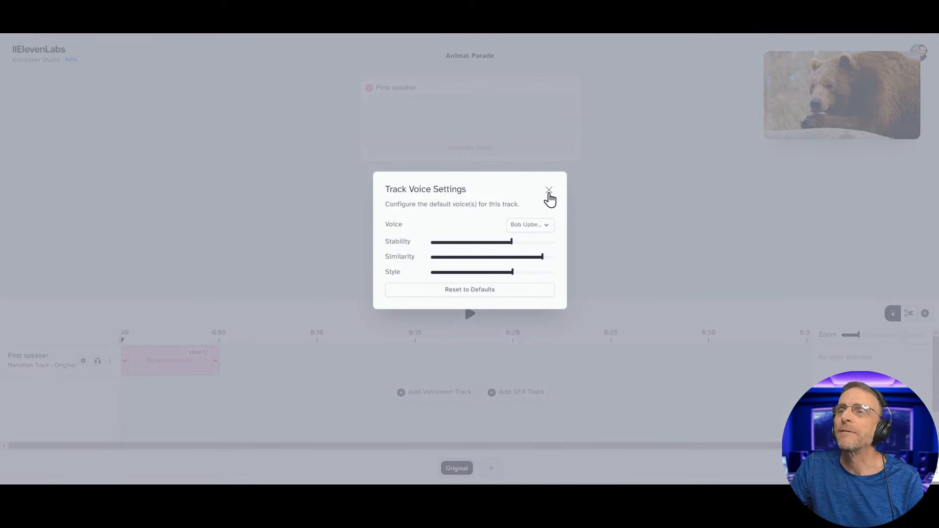
{"action": "left_click", "coordinate": [548, 191]}
- Add a second voiceover track and choose a different default voice for it
{"action": "left_click", "coordinate": [434, 392]}
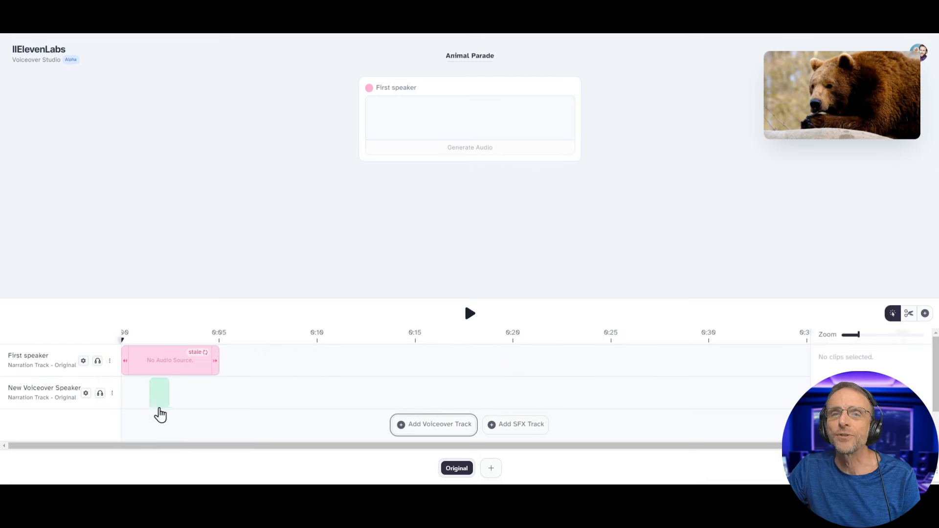
{"action": "left_click", "coordinate": [86, 394]}
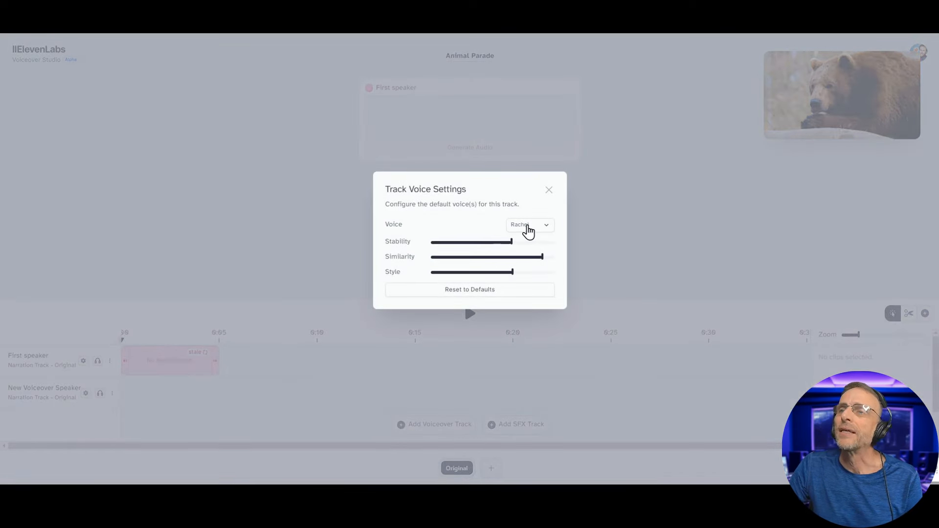
{"action": "left_click", "coordinate": [527, 225]}
{"action": "left_click", "coordinate": [482, 166]}
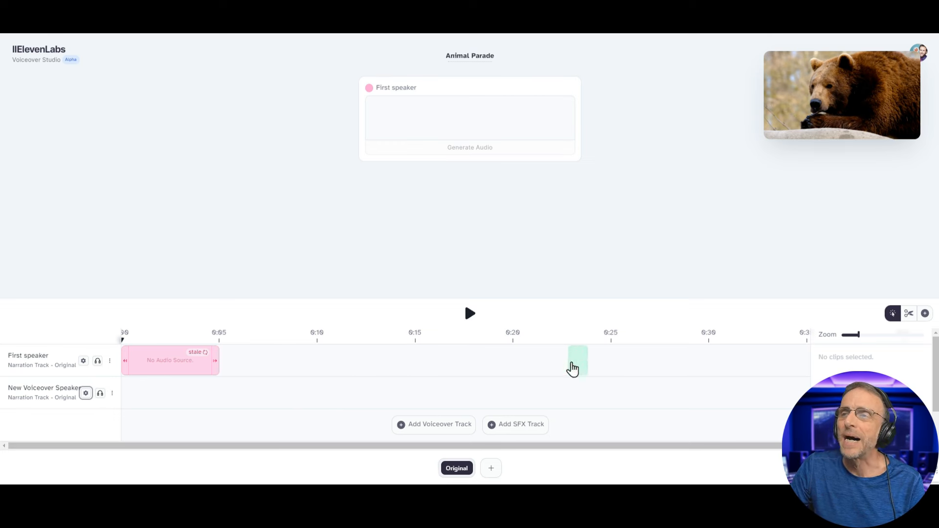
- Add a clip at 0:10 on the First speaker track and remove it
{"action": "left_click", "coordinate": [327, 368]}
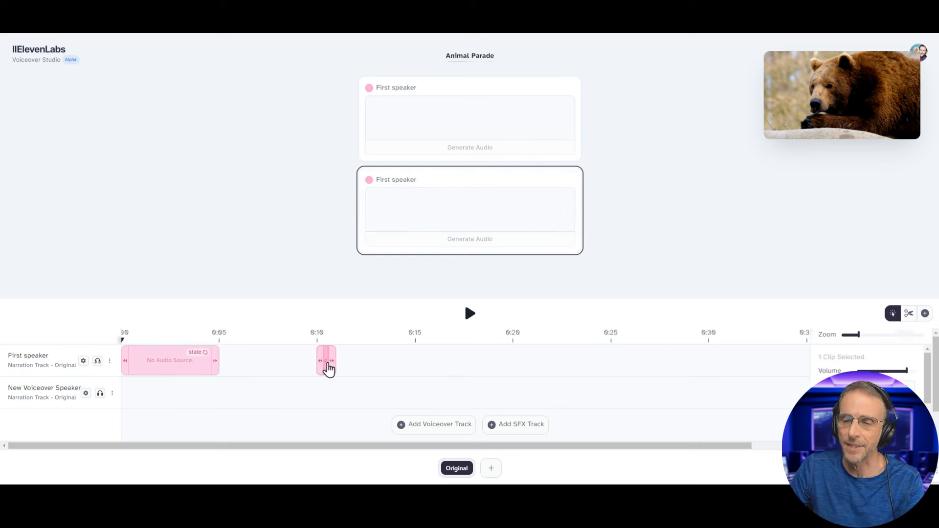
{"action": "left_click", "coordinate": [327, 367]}
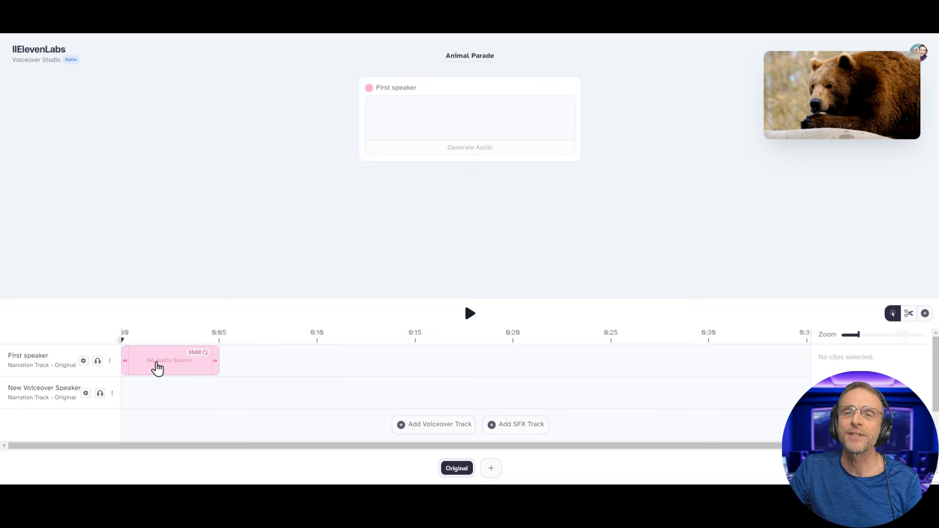
- Enter a "Hi, everyone!" self-introduction in the First speaker clip, generate its audio and play it
{"action": "left_click", "coordinate": [157, 367]}
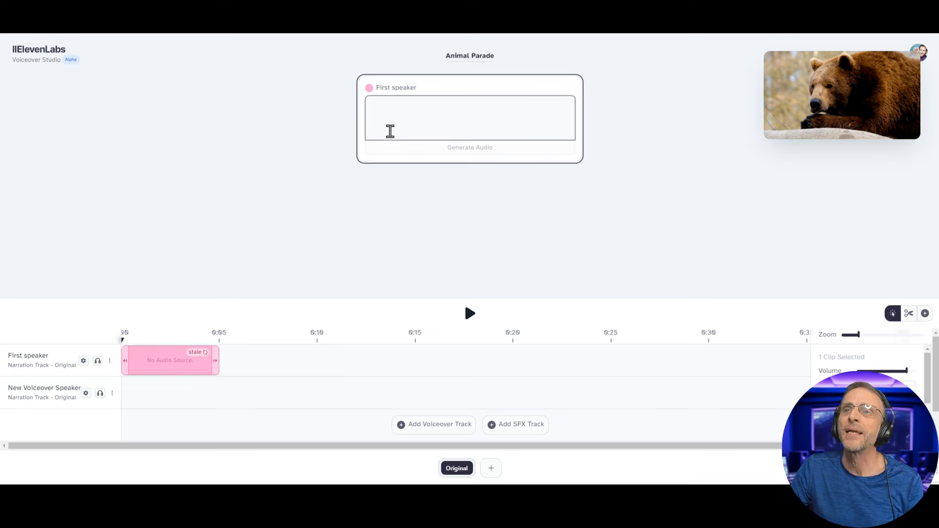
{"action": "type", "text": "Hi, everyone! I'm Bob"}
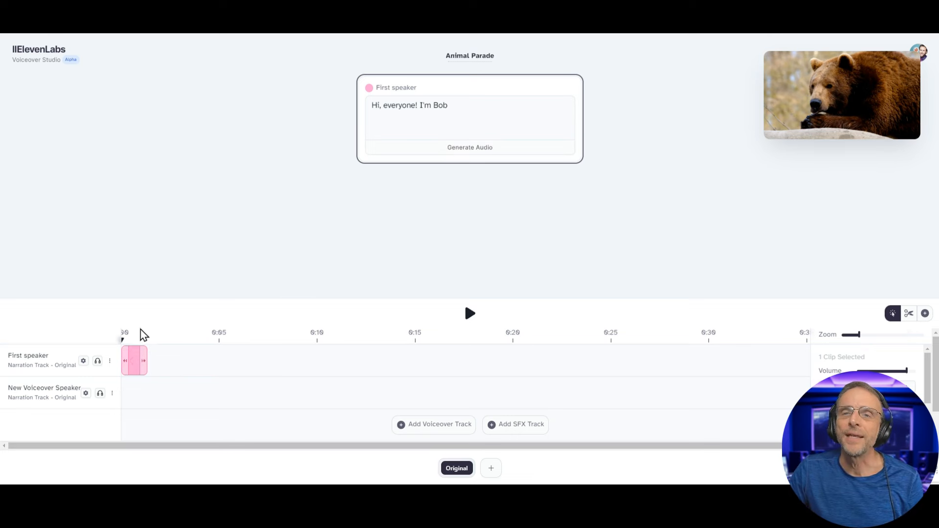
{"action": "left_click", "coordinate": [469, 314]}
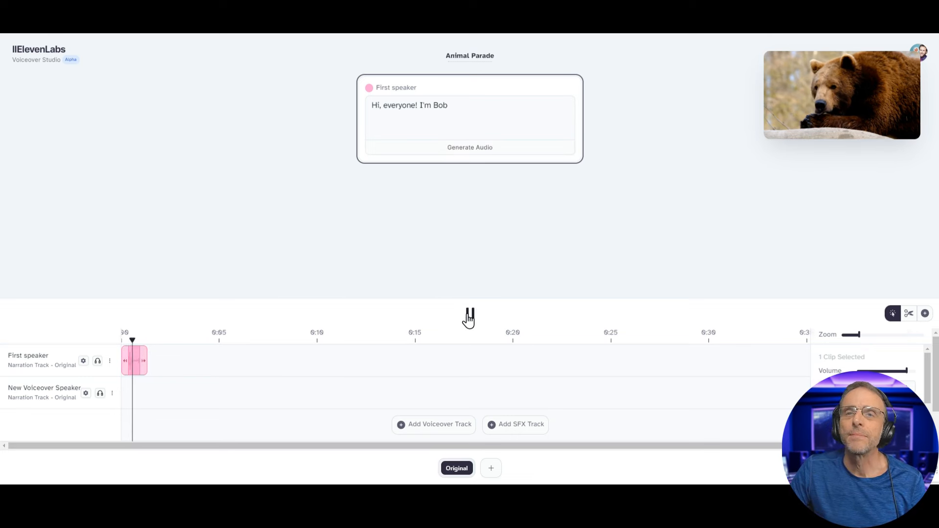
- Regenerate the First speaker greeting's audio and replay it from the start of the timeline
{"action": "left_click", "coordinate": [463, 149]}
{"action": "left_click", "coordinate": [123, 341]}
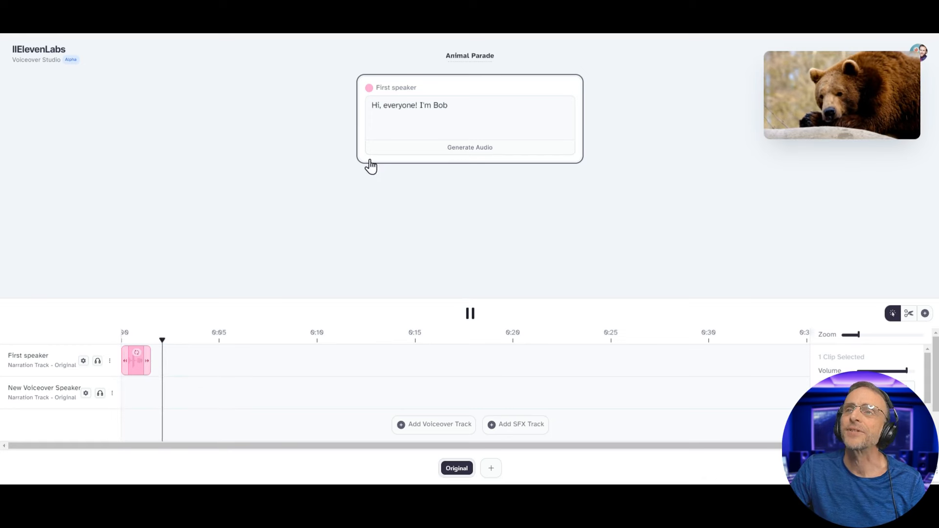
{"action": "left_click", "coordinate": [469, 315]}
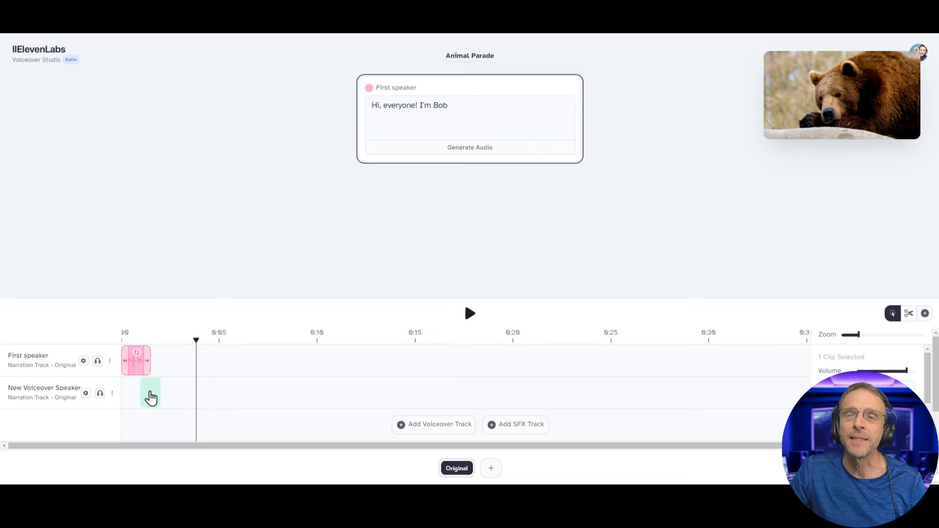
- Add a clip at about 0:01 on the New Voiceover Speaker track, enter that speaker's self-introduction and generate its audio
{"action": "left_click", "coordinate": [150, 396]}
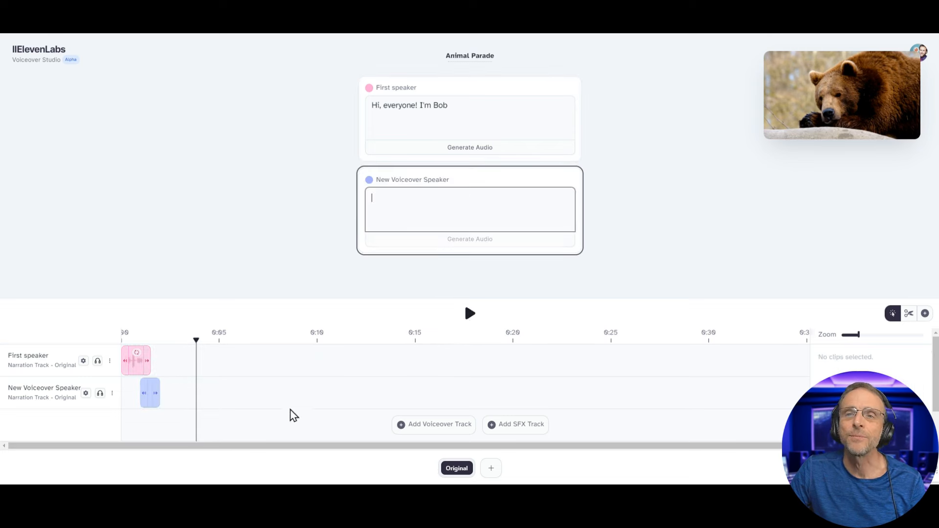
{"action": "type", "text": "And I'm Tracey."}
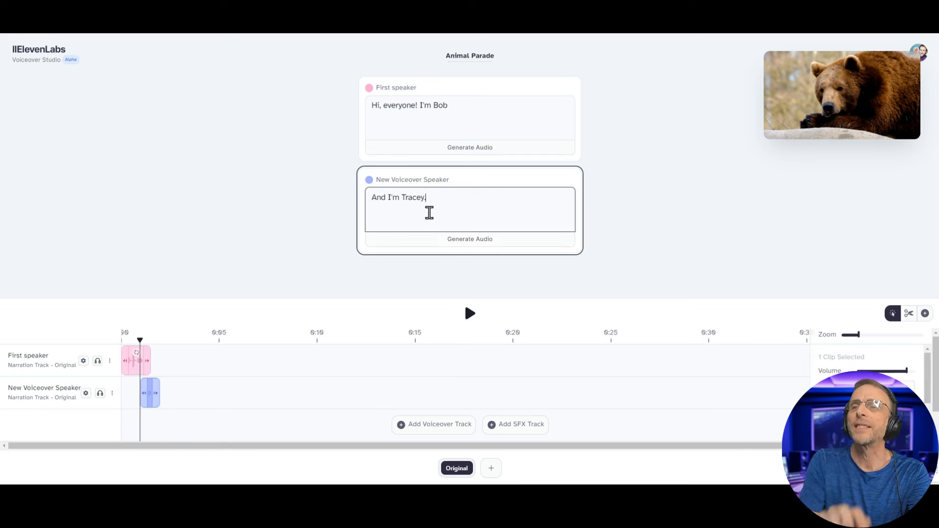
{"action": "left_click", "coordinate": [457, 241]}
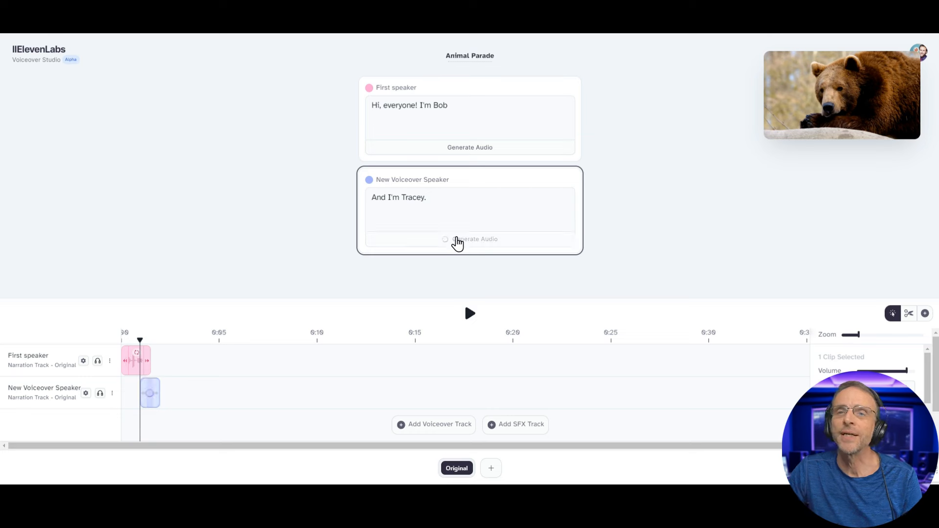
- Play both speakers' introductions together and examine up close how their clips overlap on the timeline
{"action": "left_click", "coordinate": [470, 314]}
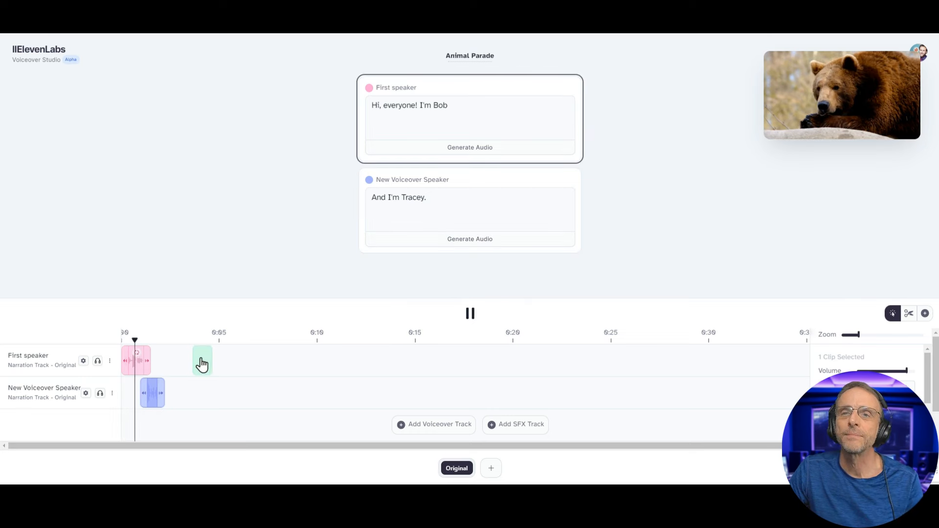
{"action": "scroll", "coordinate": [144, 387], "scroll_direction": "up", "scroll_amount": 4}
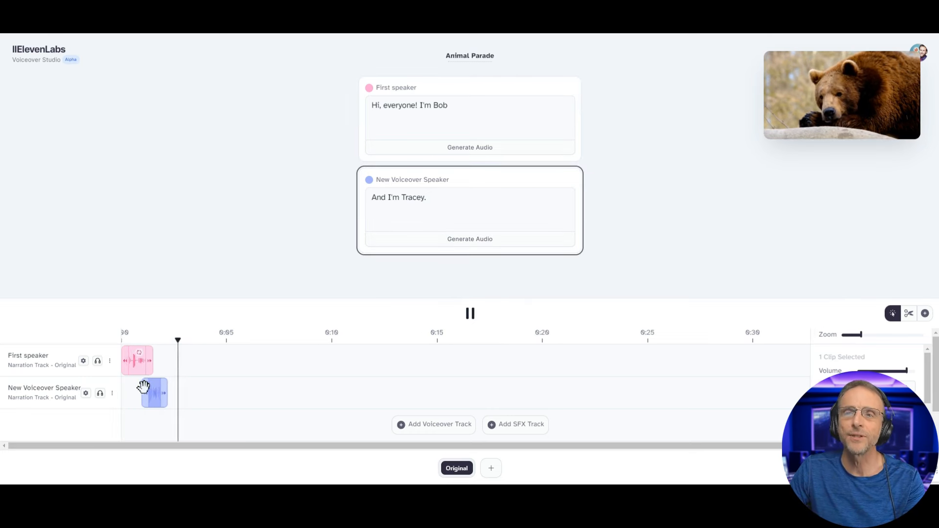
{"action": "scroll", "coordinate": [151, 394], "scroll_direction": "up", "scroll_amount": 3}
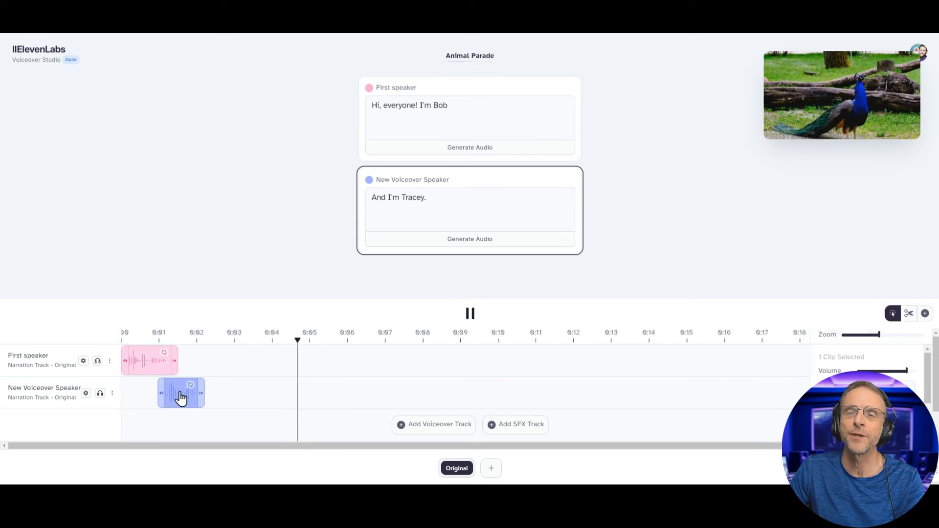
{"action": "left_click", "coordinate": [469, 313]}
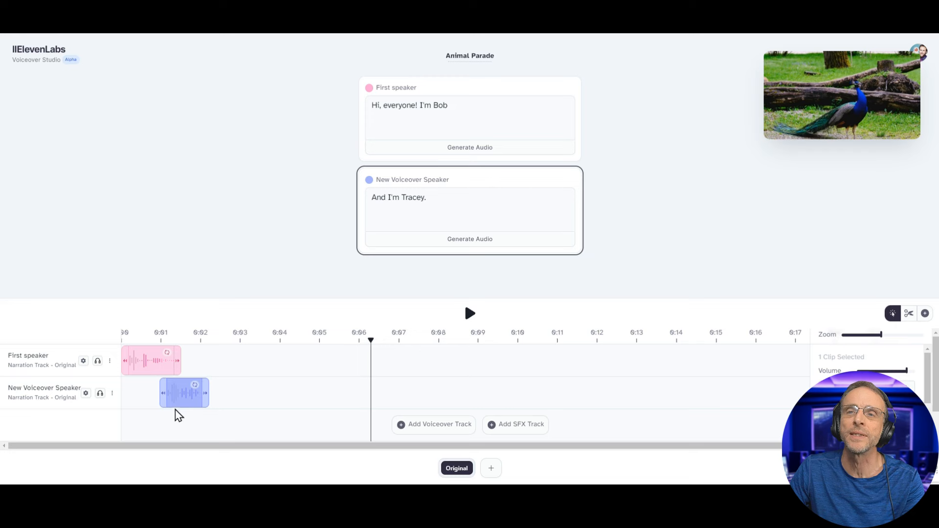
- Move the New Voiceover Speaker's introduction clip to start at about 0:01.3 and replay both introductions from the beginning
{"action": "left_click_drag", "start_coordinate": [179, 400], "coordinate": [193, 401]}
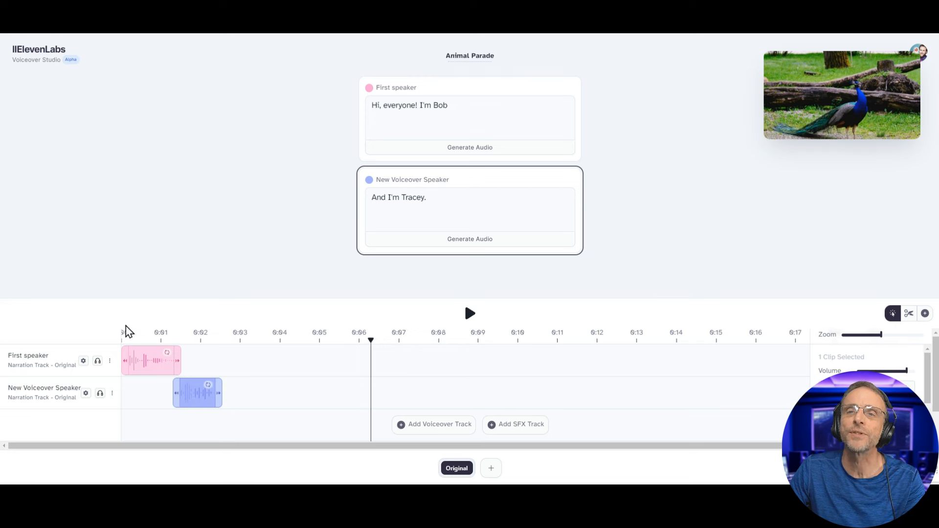
{"action": "left_click", "coordinate": [124, 335]}
{"action": "left_click", "coordinate": [470, 313]}
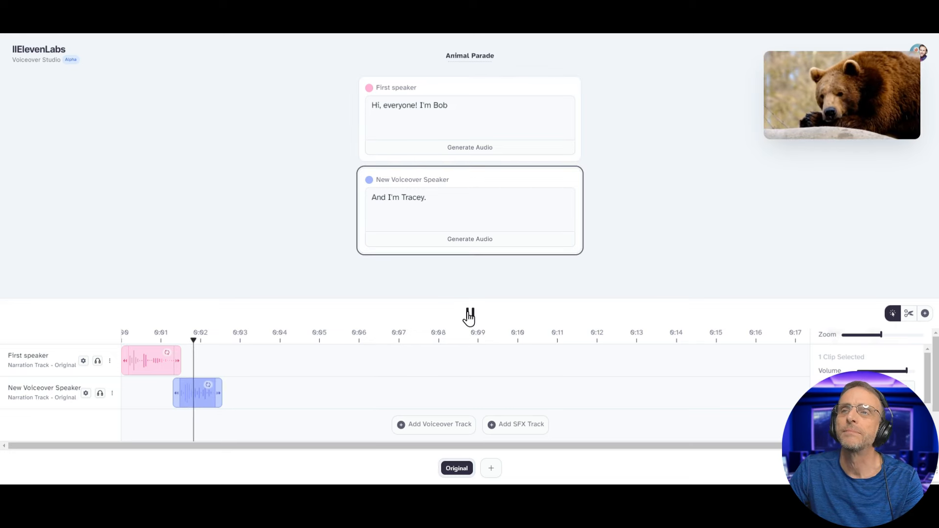
{"action": "left_click", "coordinate": [469, 313]}
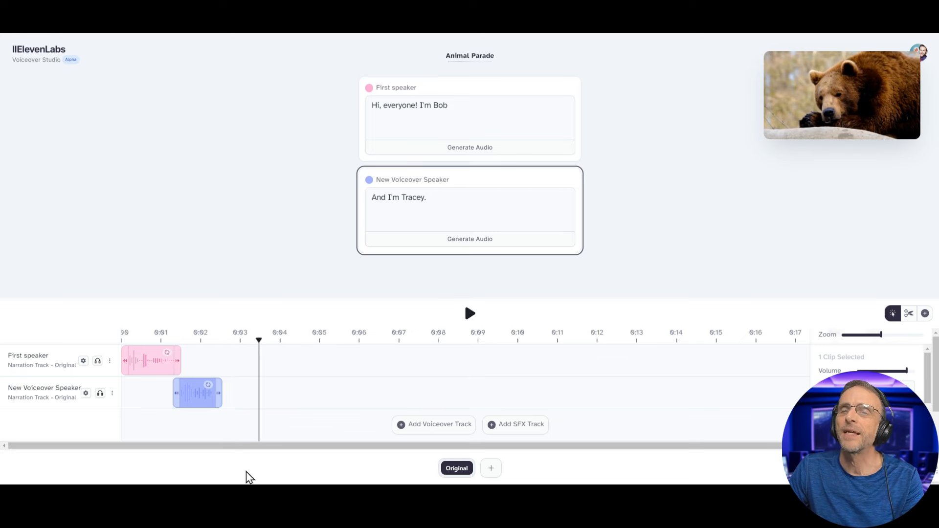
- Add a First speaker clip at about 0:02.4 reading "And today we're taking a look at very big dogs.", generate its audio and play it
{"action": "left_click", "coordinate": [226, 361]}
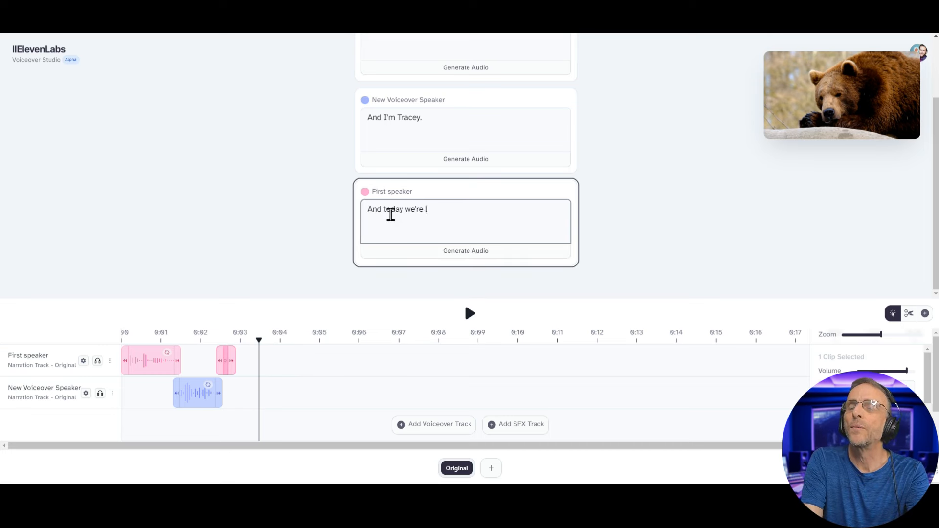
{"action": "type", "text": "takin"}
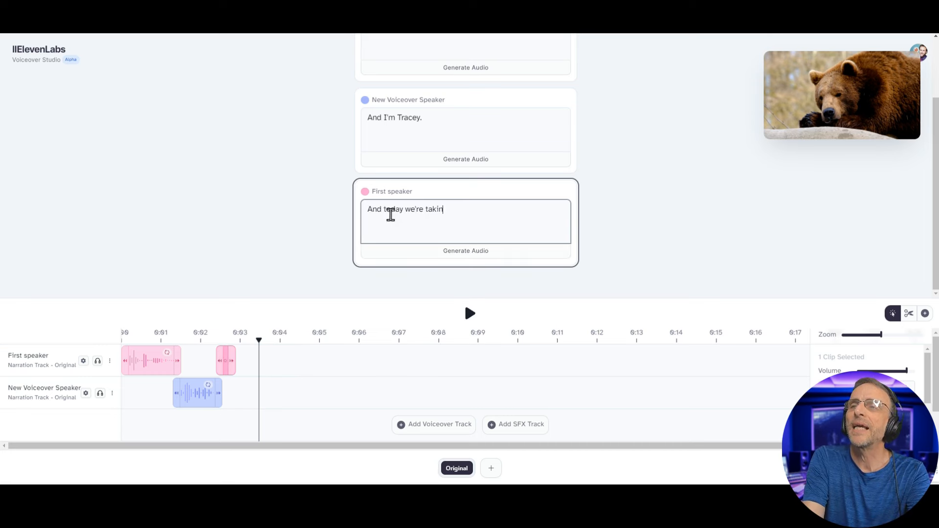
{"action": "type", "text": "g a look at very big dogs."}
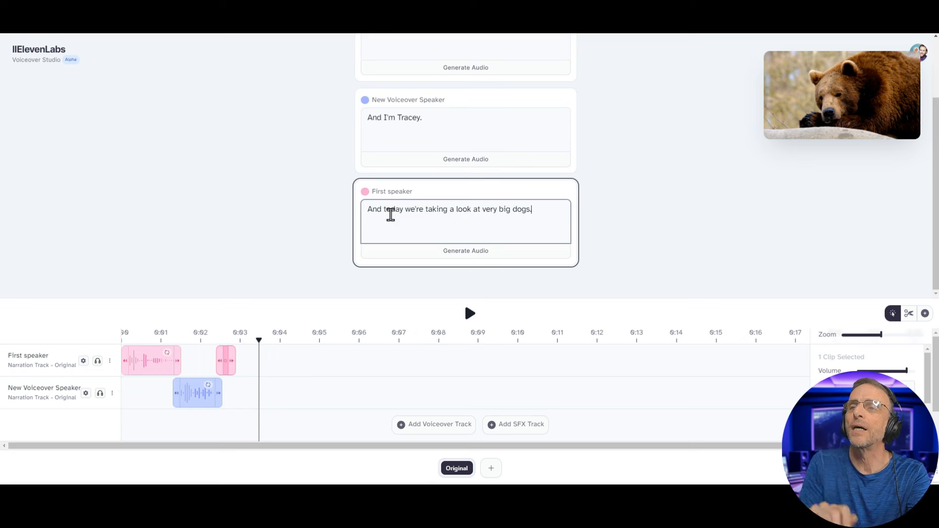
{"action": "left_click", "coordinate": [448, 264]}
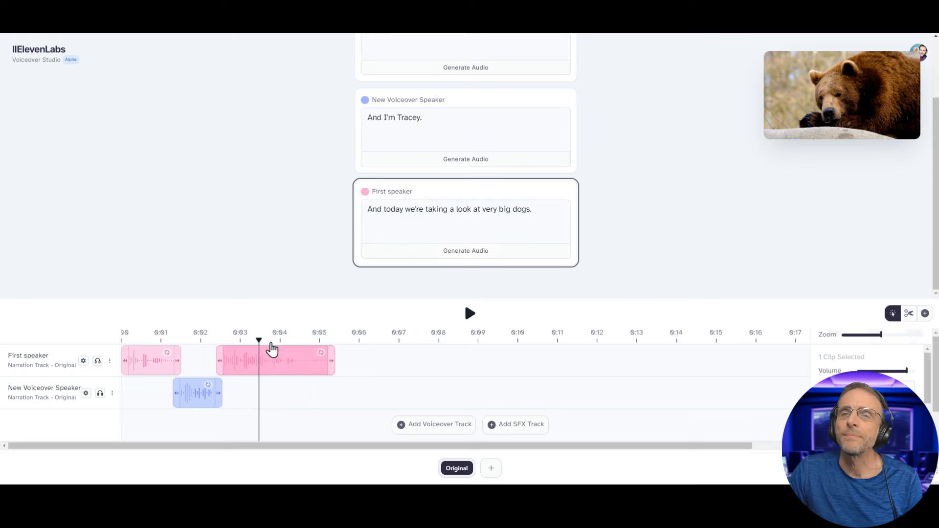
{"action": "left_click", "coordinate": [224, 336]}
{"action": "left_click", "coordinate": [470, 313]}
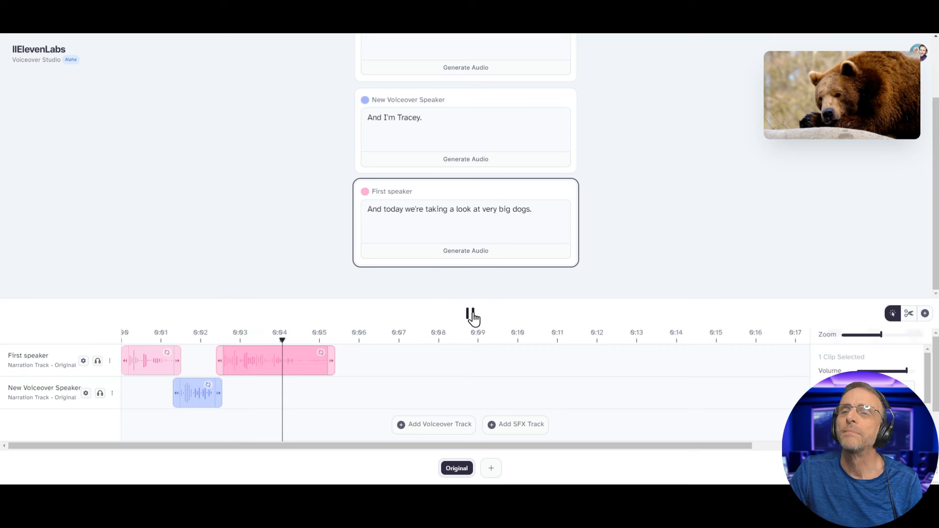
- Add a New Voiceover Speaker clip at about 0:05, enter a hesitant reply naming the co-host and ending "that's a peacock.", generate its audio and play it
{"action": "left_click", "coordinate": [329, 397]}
{"action": "scroll", "coordinate": [458, 277], "scroll_direction": "down", "scroll_amount": 2}
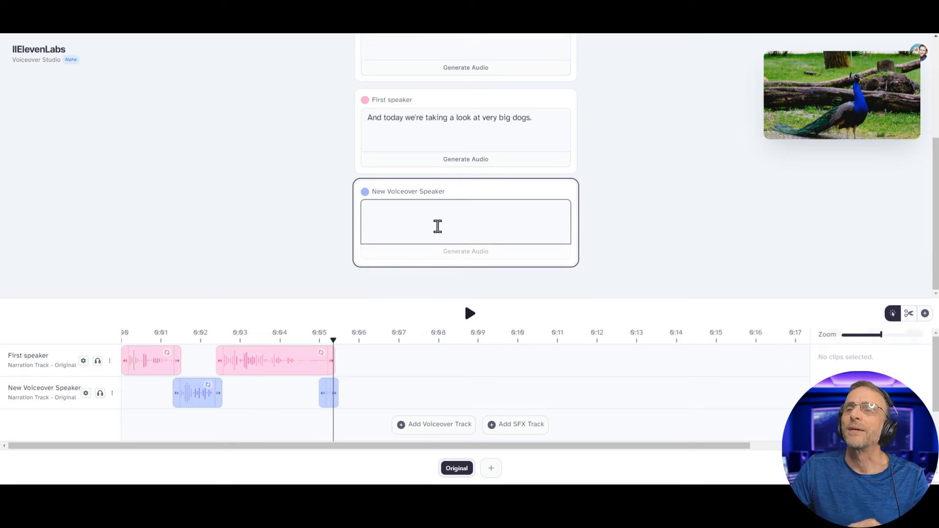
{"action": "left_click", "coordinate": [437, 227]}
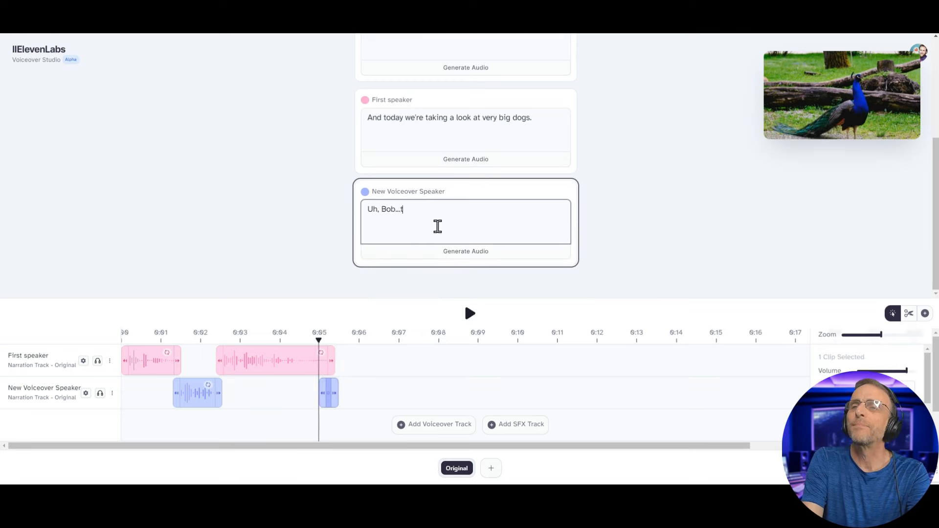
{"action": "type", "text": "Uh, Bob...that's a peacock."}
{"action": "left_click", "coordinate": [470, 314]}
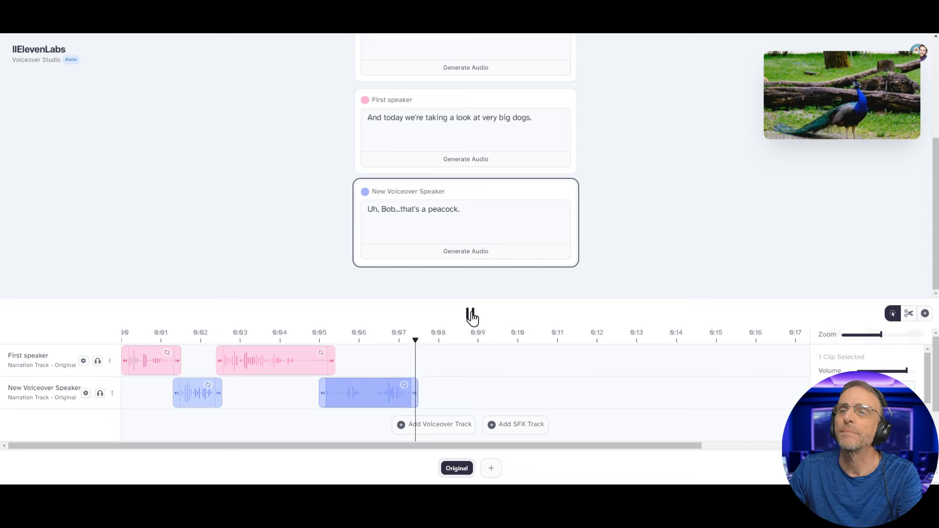
- Add a First speaker clip at about 0:07 reading "Well, before, it was a big brown dog.", generate its audio and play it
{"action": "left_click", "coordinate": [447, 213]}
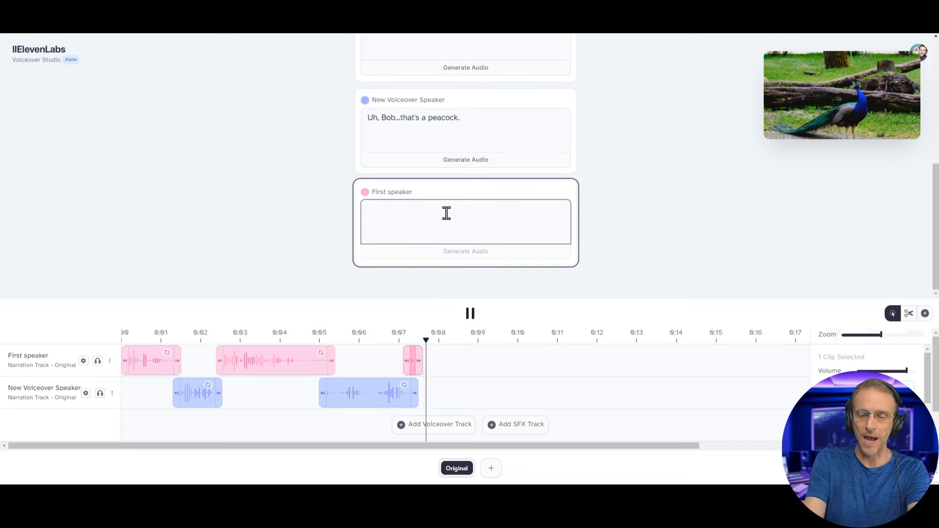
{"action": "type", "text": "Well, be"}
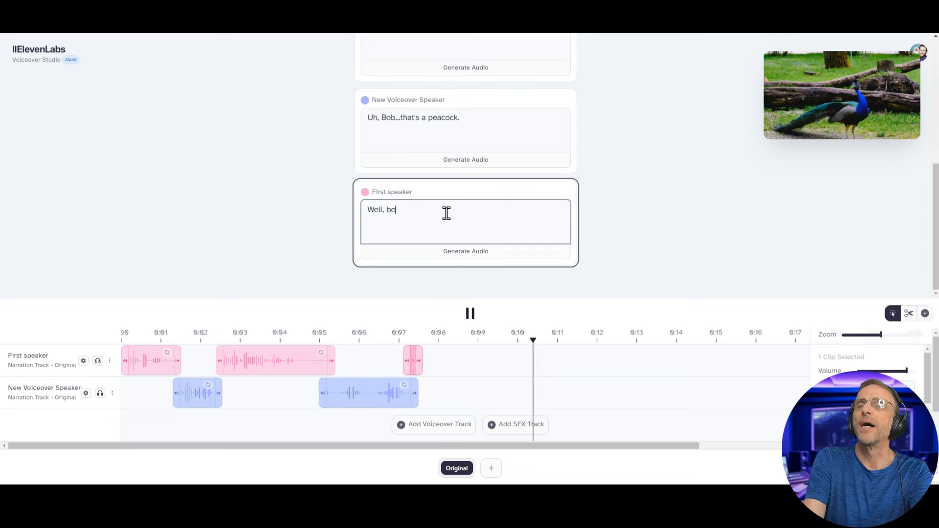
{"action": "type", "text": "fore, it was a b"}
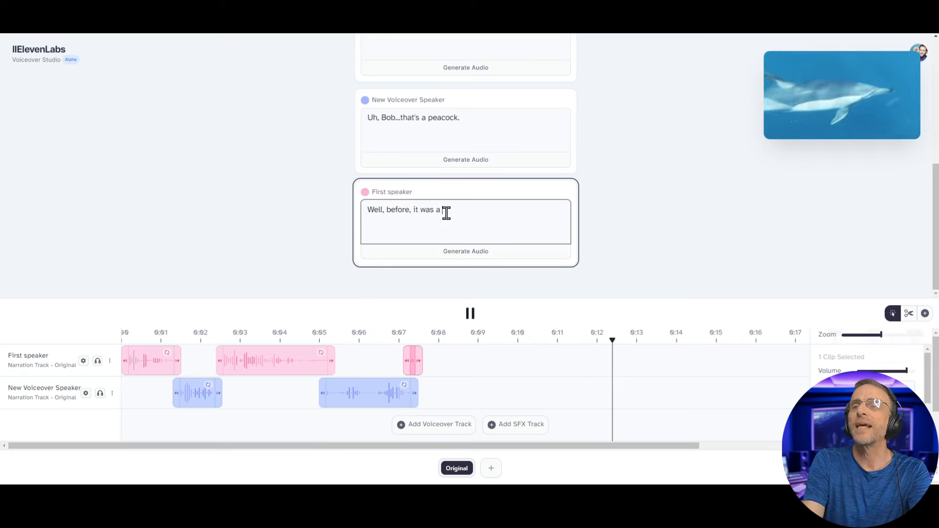
{"action": "type", "text": "ig brown dog."}
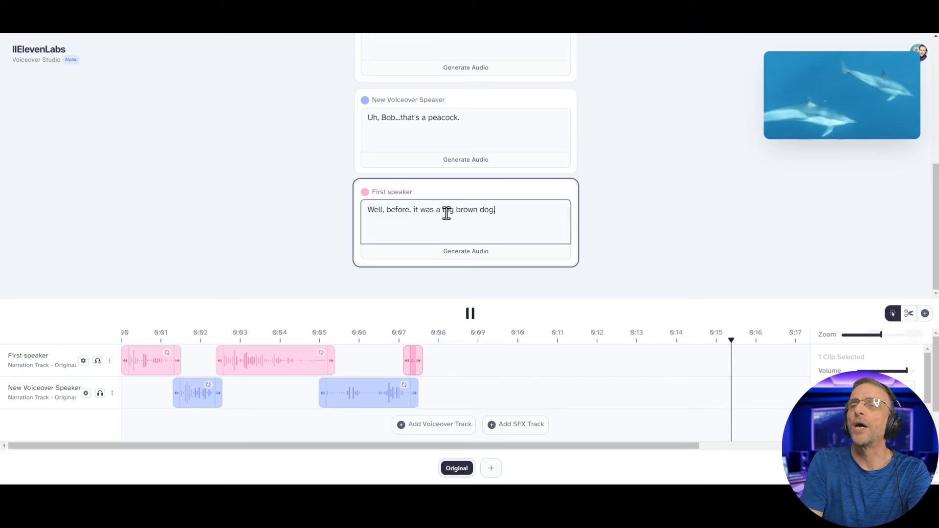
{"action": "left_click", "coordinate": [429, 393]}
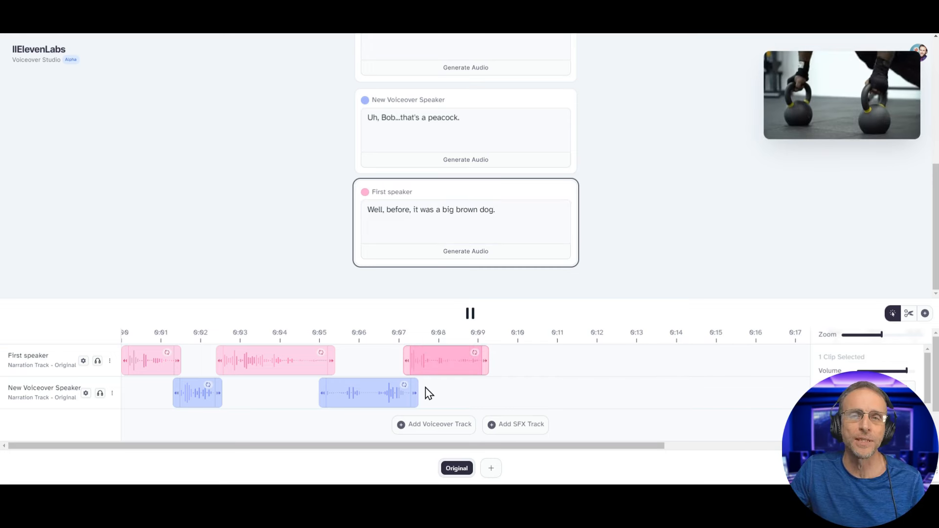
{"action": "left_click", "coordinate": [400, 336]}
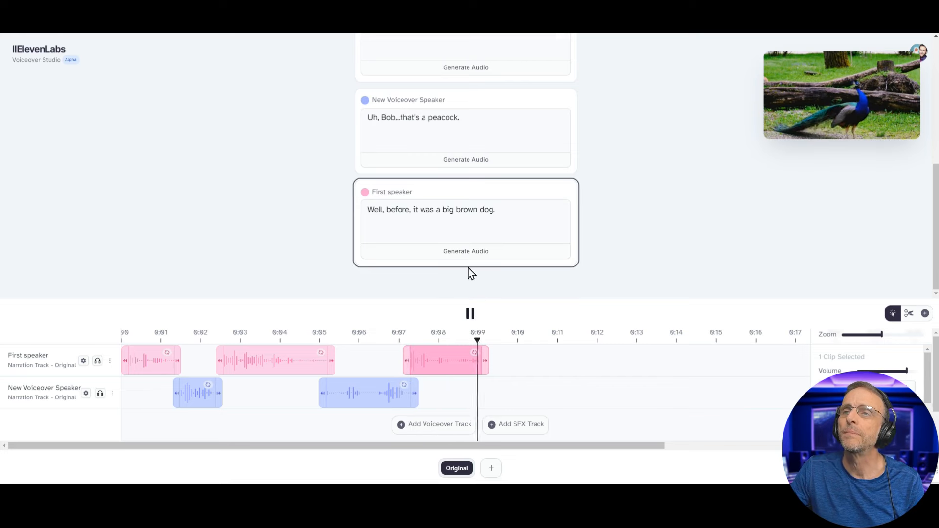
- Regenerate the "big brown dog" clip's audio and generate it once more with Dynamic Duration
{"action": "left_click", "coordinate": [474, 353]}
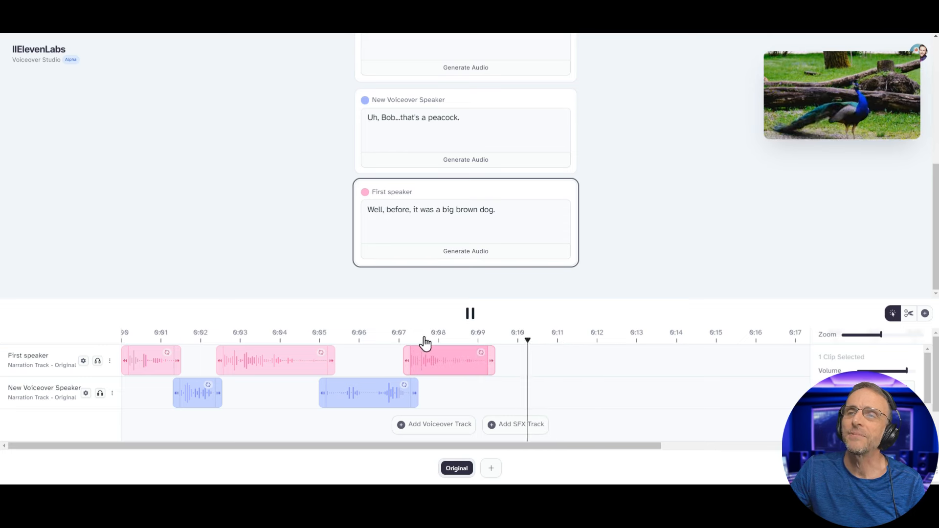
{"action": "right_click", "coordinate": [442, 365]}
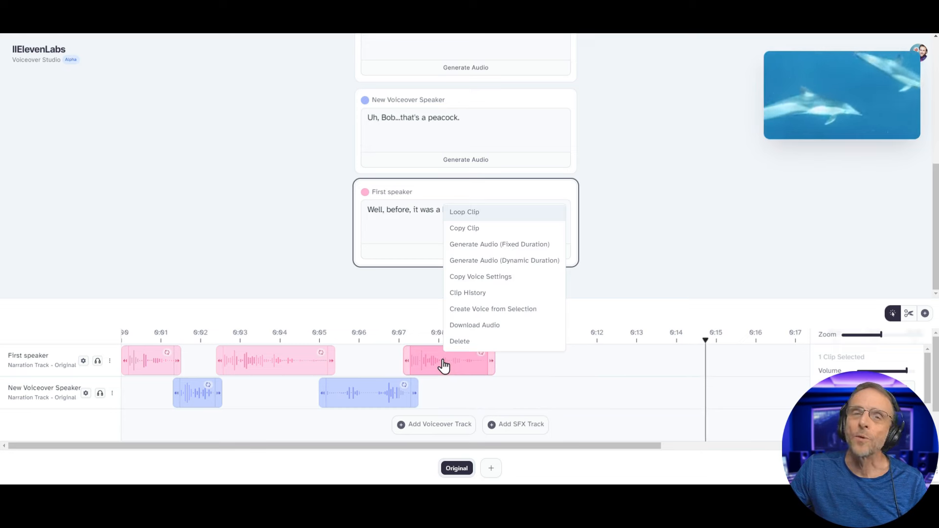
{"action": "left_click", "coordinate": [474, 260]}
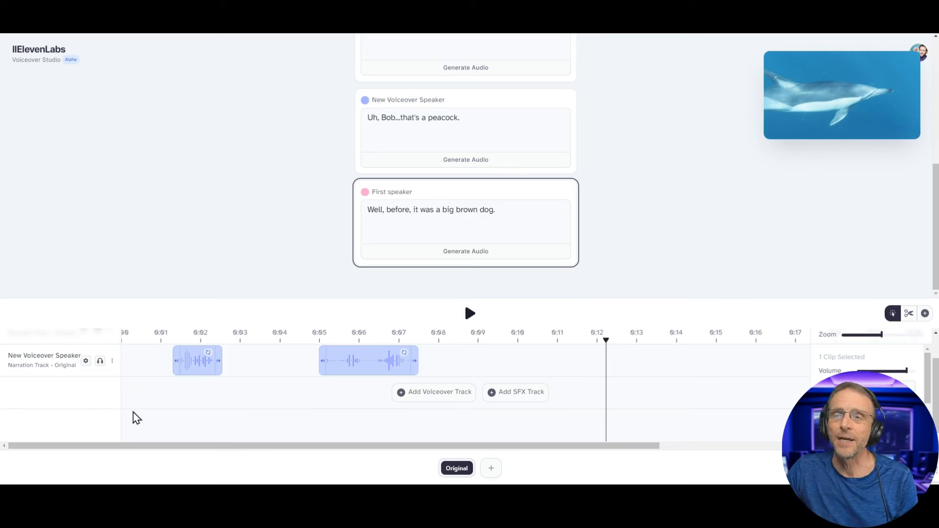
- Add an SFX track with an "Outdoor nature sounds" clip at the start, generate its audio and play it under the dialogue
{"action": "left_click", "coordinate": [506, 397]}
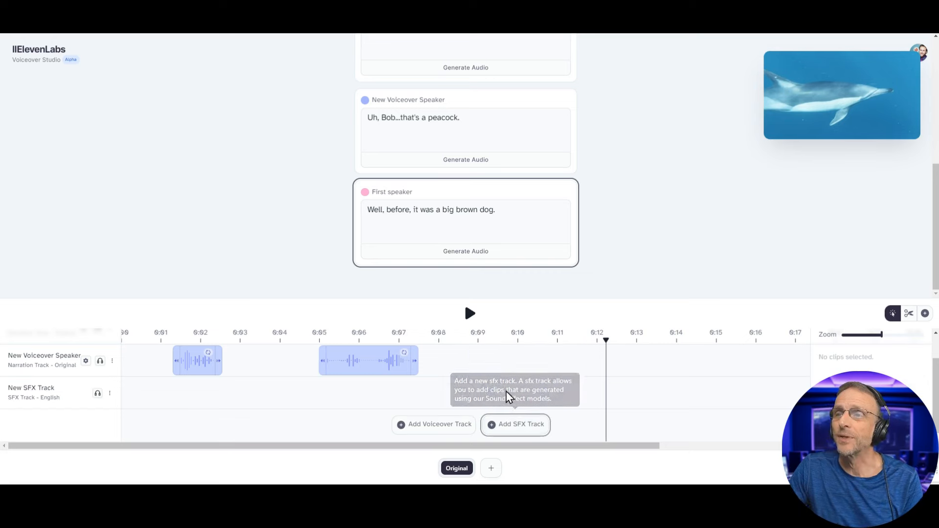
{"action": "left_click", "coordinate": [132, 403]}
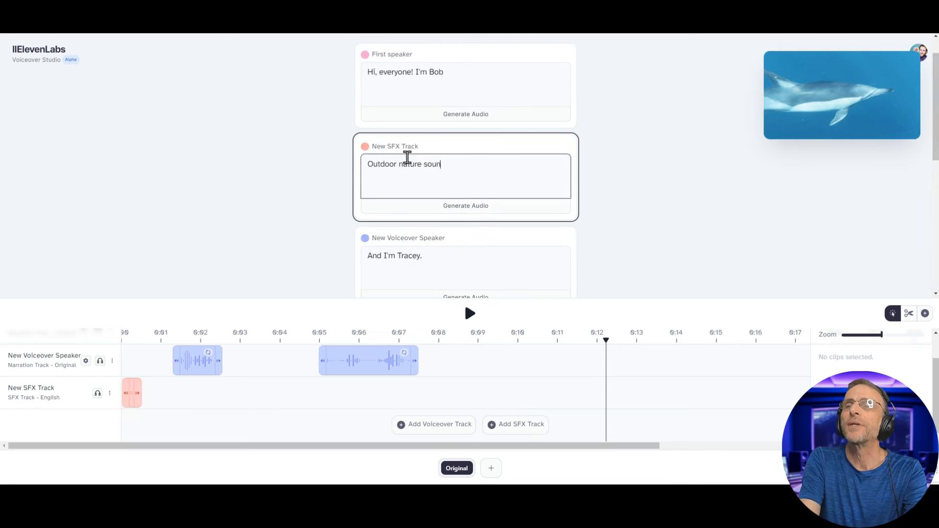
{"action": "left_click", "coordinate": [462, 205]}
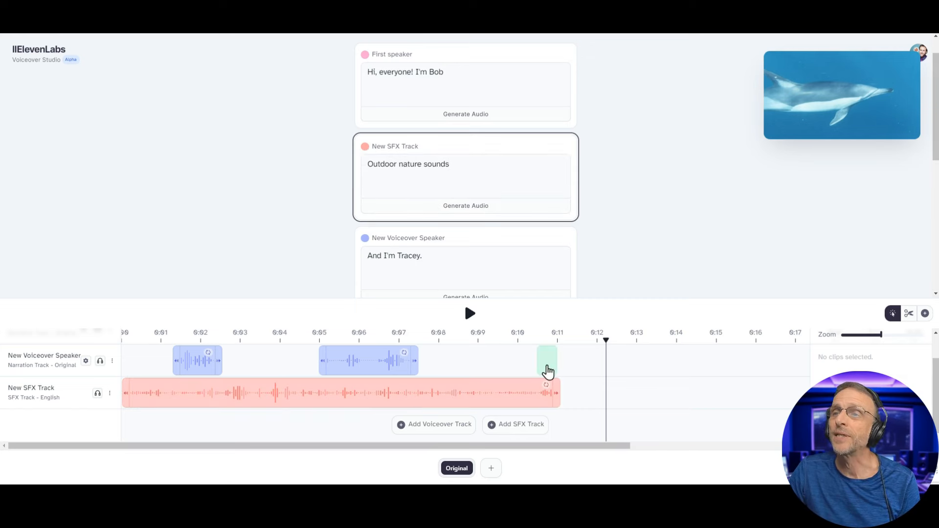
{"action": "left_click", "coordinate": [470, 314]}
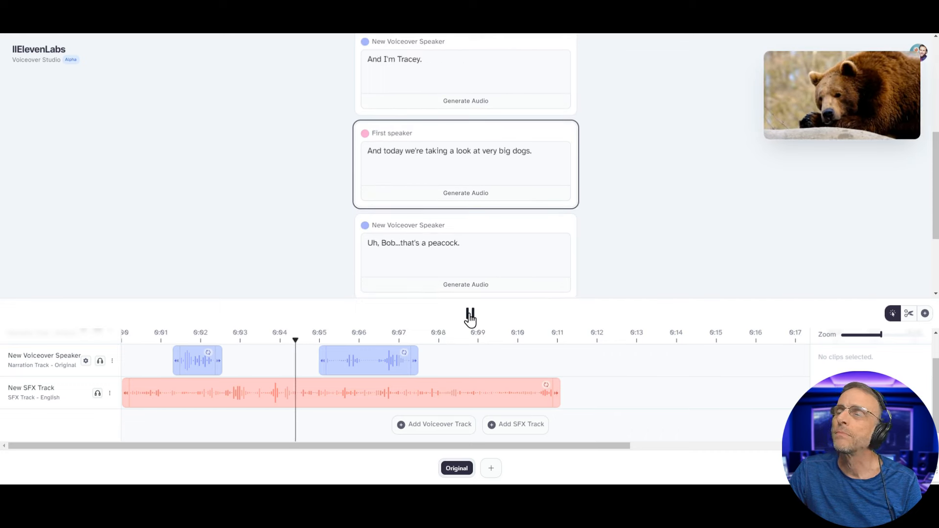
{"action": "left_click", "coordinate": [470, 317]}
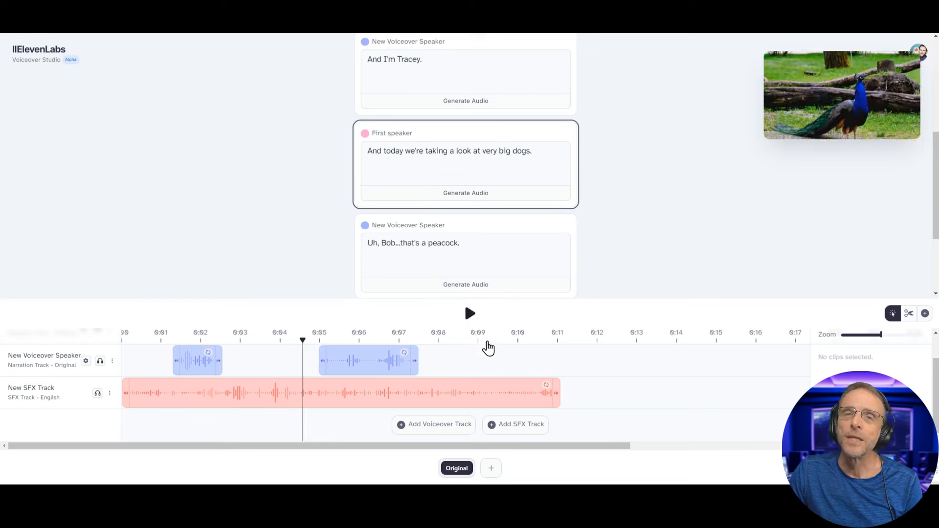
- Lower the volume of the outdoor nature sounds clip and replay the dialogue over it
{"action": "left_click", "coordinate": [462, 394]}
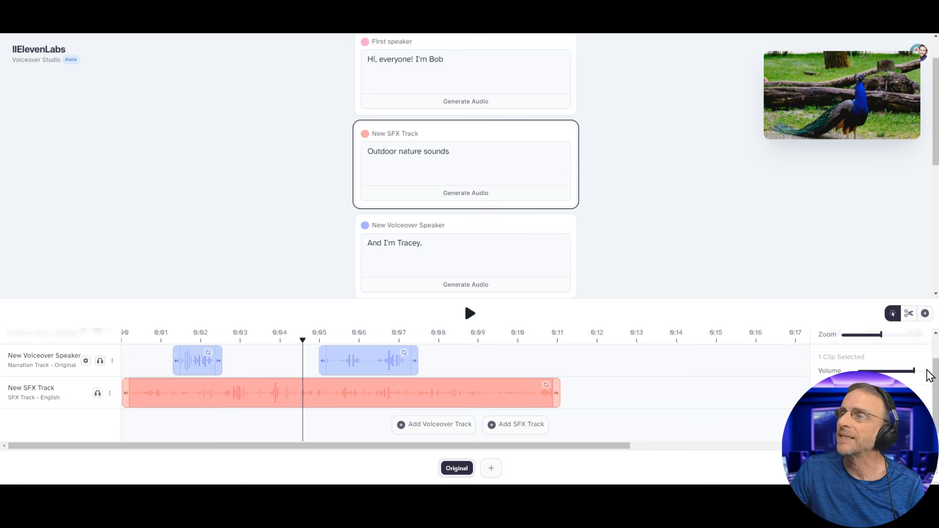
{"action": "left_click_drag", "start_coordinate": [907, 378], "coordinate": [871, 372]}
{"action": "left_click", "coordinate": [470, 314]}
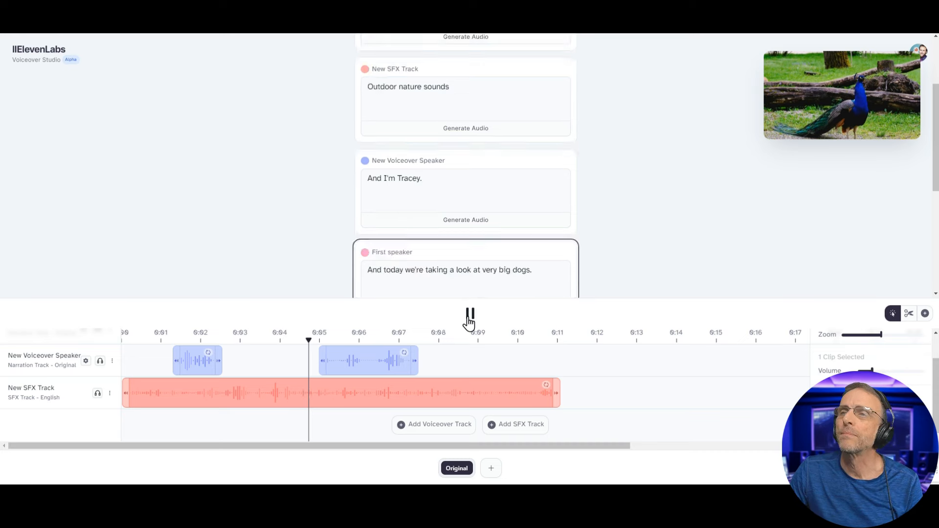
{"action": "left_click", "coordinate": [470, 315]}
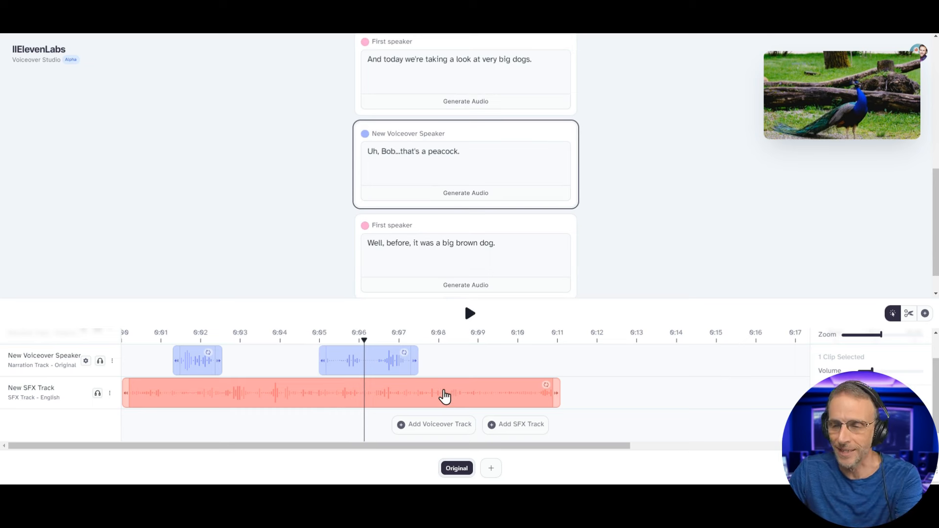
- Replace the nature sounds clip with a "birds chirping, crickets" SFX clip at the start, generate its audio and play the mix
{"action": "key", "text": "Delete"}
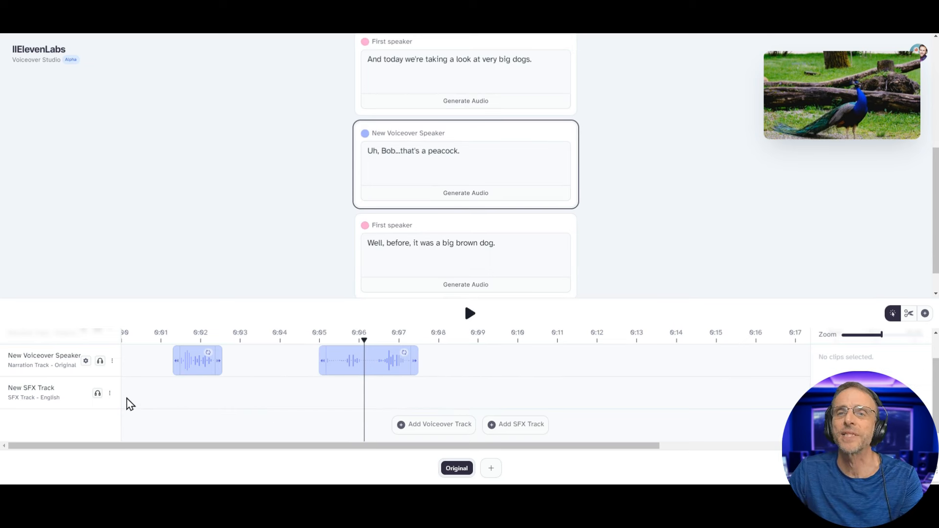
{"action": "scroll", "coordinate": [127, 396], "scroll_direction": "up", "scroll_amount": 1}
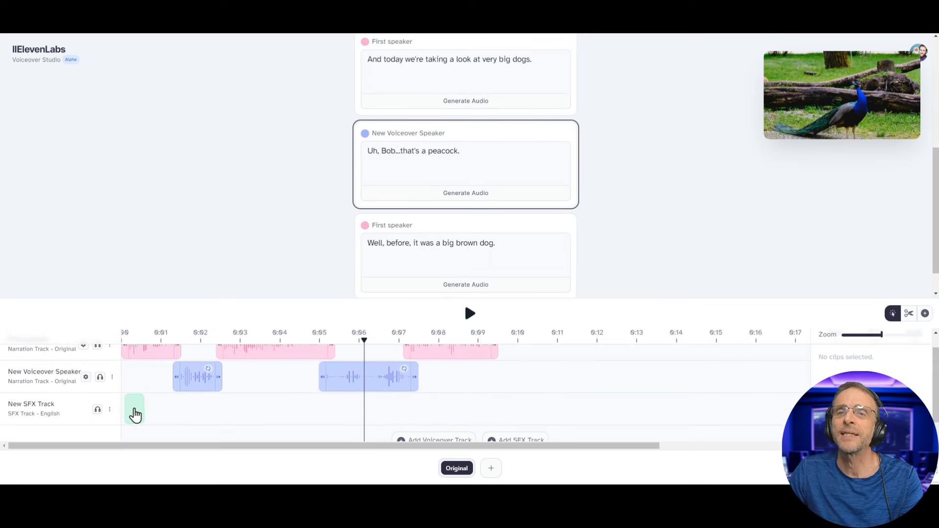
{"action": "left_click", "coordinate": [135, 415]}
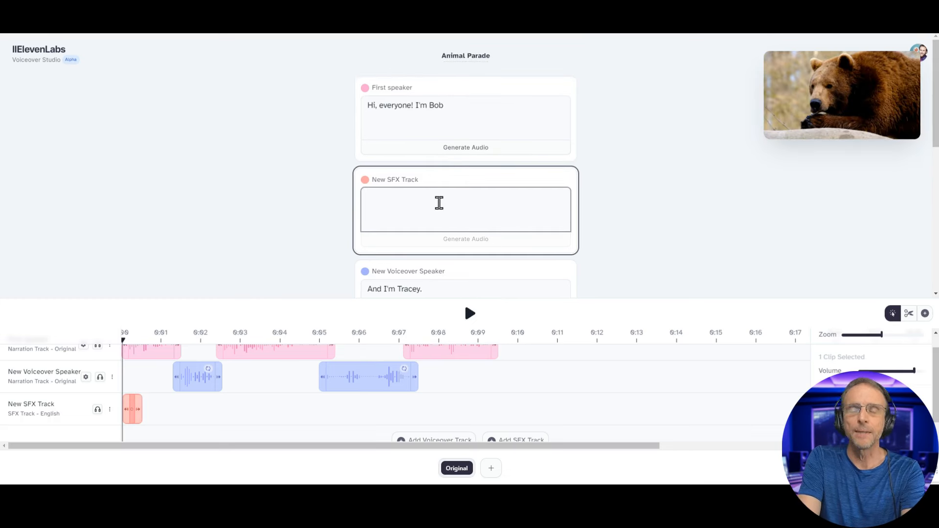
{"action": "type", "text": "birds chirping, crickets"}
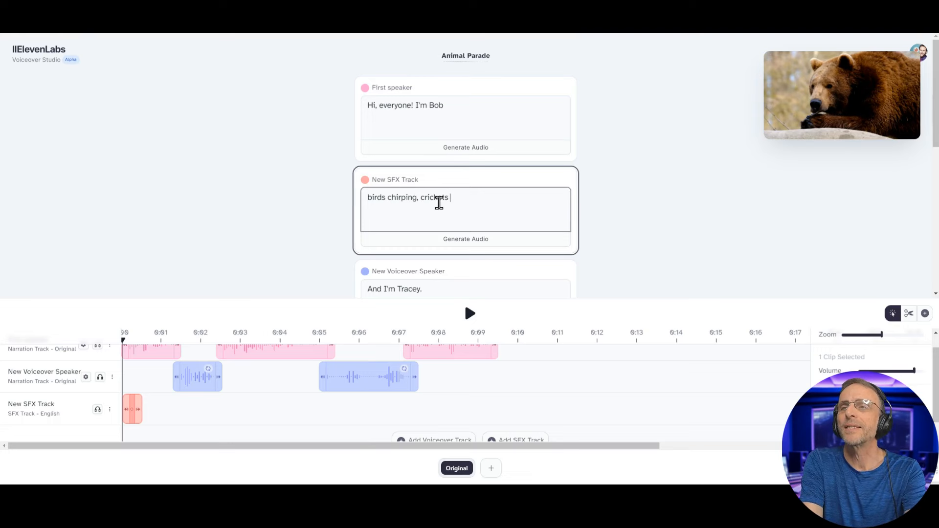
{"action": "left_click", "coordinate": [453, 240]}
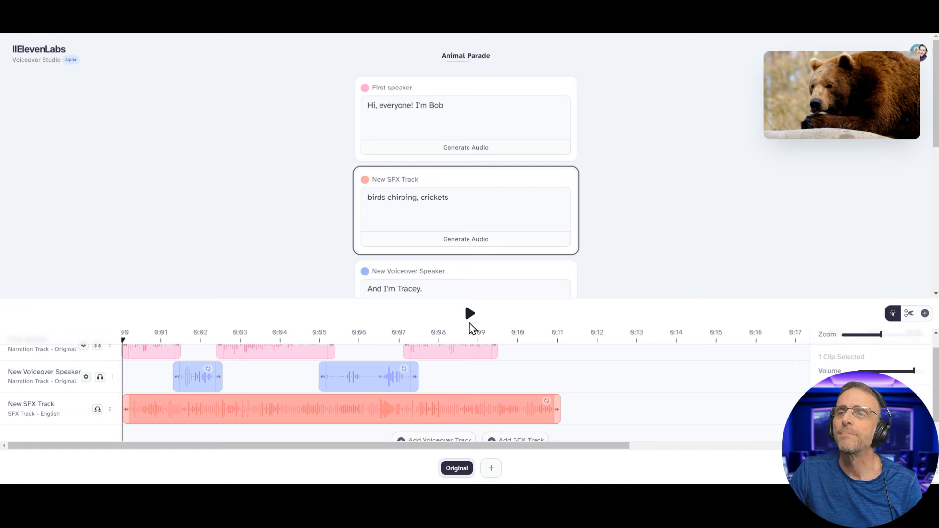
{"action": "left_click", "coordinate": [470, 315]}
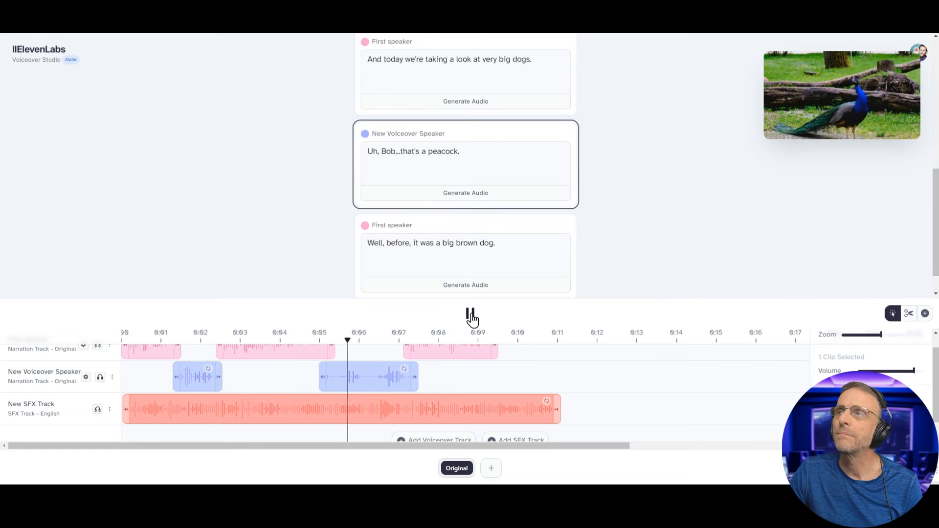
{"action": "left_click", "coordinate": [470, 315]}
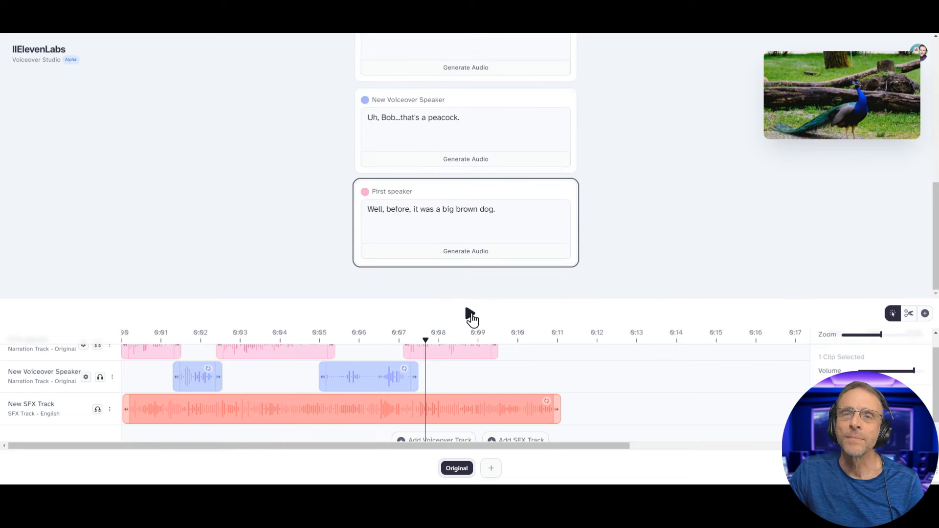
- Stretch the "birds chirping, crickets" SFX clip to end at about 0:23 and play the timeline
{"action": "scroll", "coordinate": [386, 403], "scroll_direction": "down", "scroll_amount": 3}
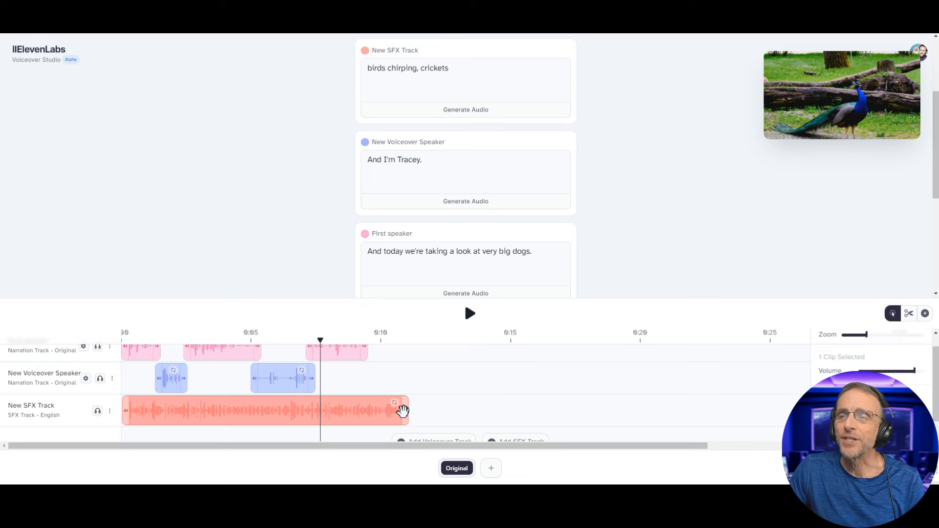
{"action": "left_click_drag", "start_coordinate": [402, 411], "coordinate": [707, 409]}
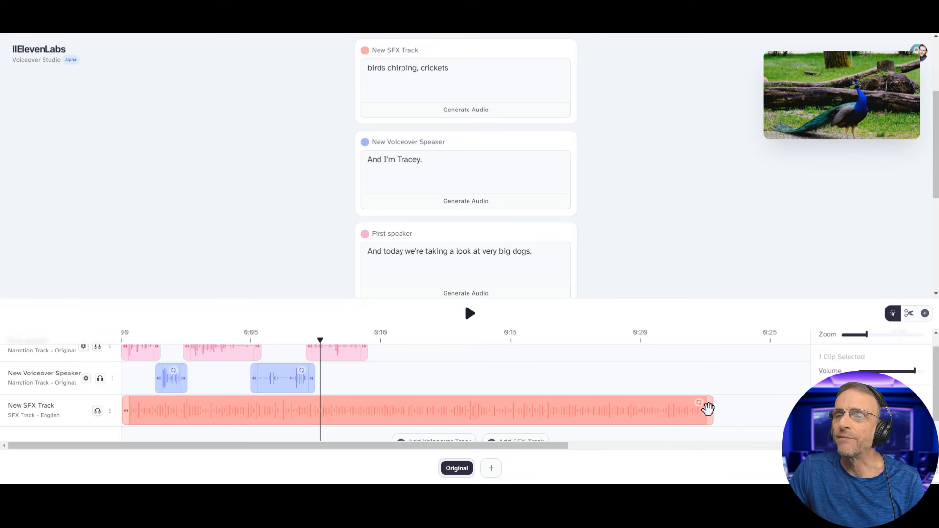
{"action": "left_click", "coordinate": [468, 315]}
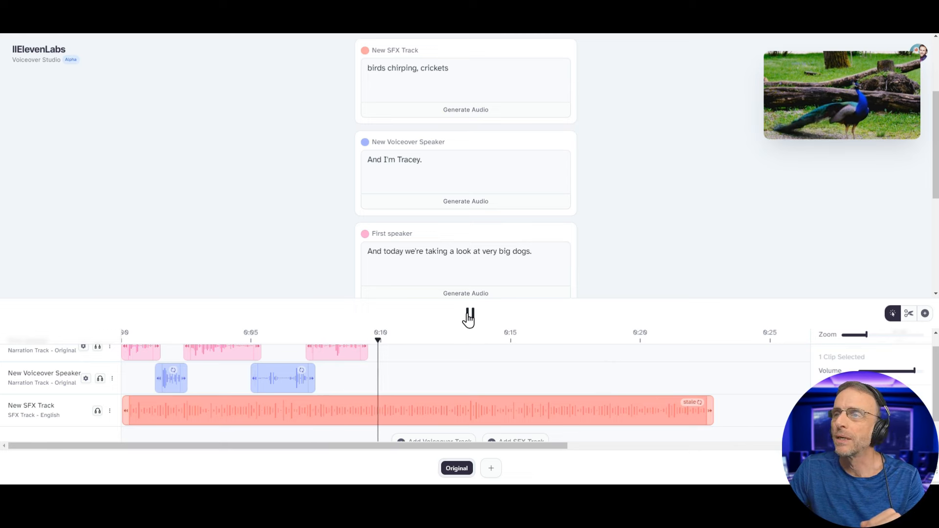
{"action": "left_click", "coordinate": [469, 317]}
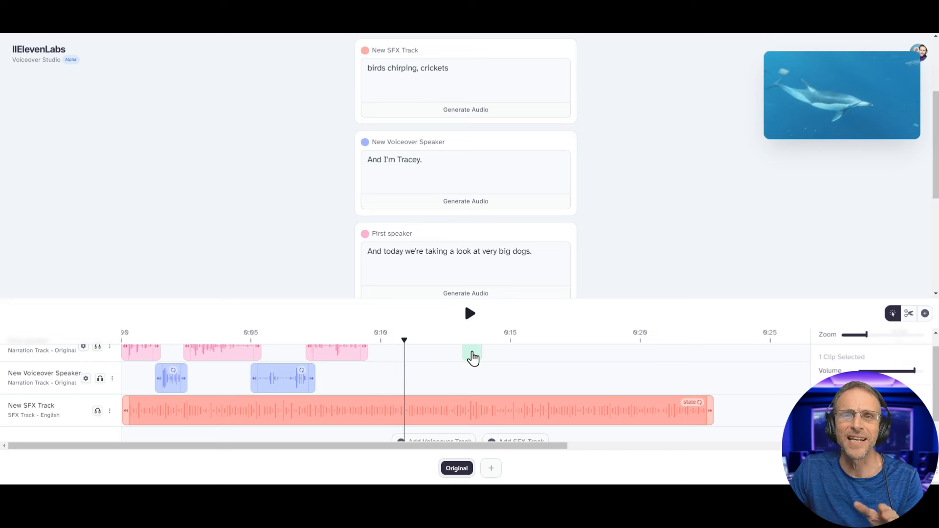
- Extend the "birds chirping, crickets" clip further to about 0:25, lower its volume and play the mix from the beginning
{"action": "key", "text": "ctrl+minus"}
{"action": "key", "text": "ctrl+minus"}
{"action": "key", "text": "ctrl+minus"}
{"action": "key", "text": "ctrl+minus"}
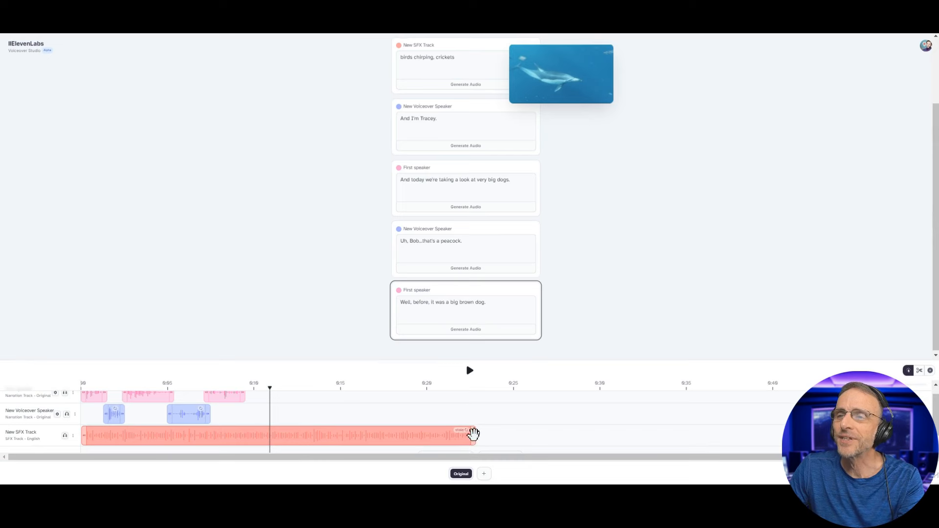
{"action": "left_click_drag", "start_coordinate": [474, 434], "coordinate": [521, 436]}
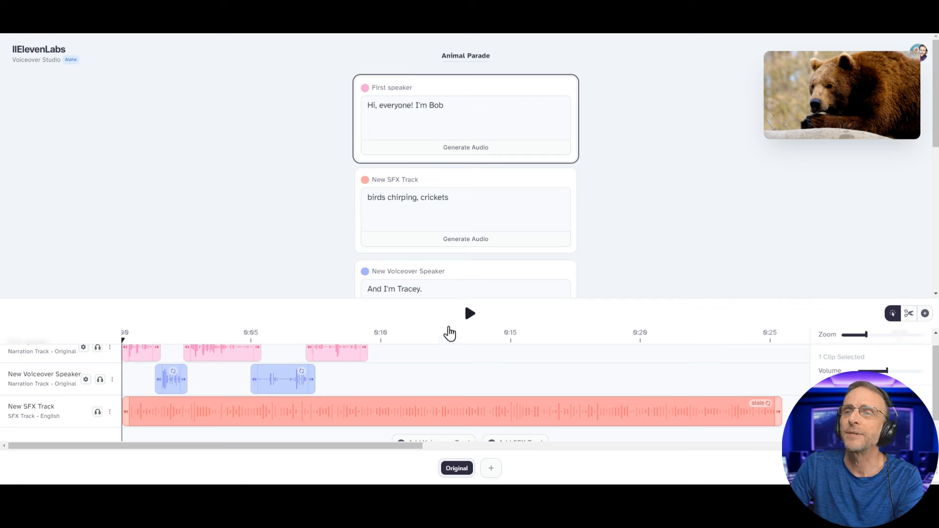
{"action": "left_click", "coordinate": [468, 316]}
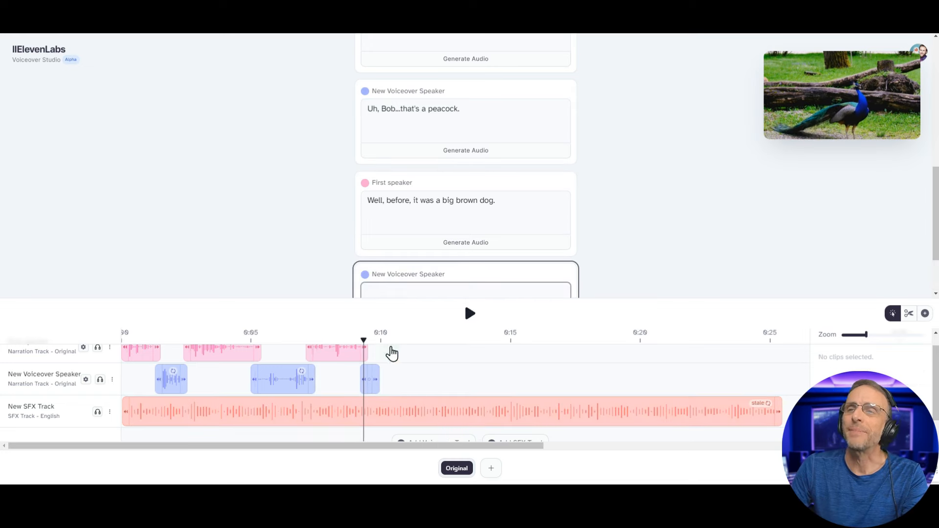
- Add the second speaker's "Actually, it was a bear." and the first speaker's "(laughing) Funny. I think I know a bear when I see one.", generating both
{"action": "scroll", "coordinate": [391, 353], "scroll_direction": "down", "scroll_amount": 1}
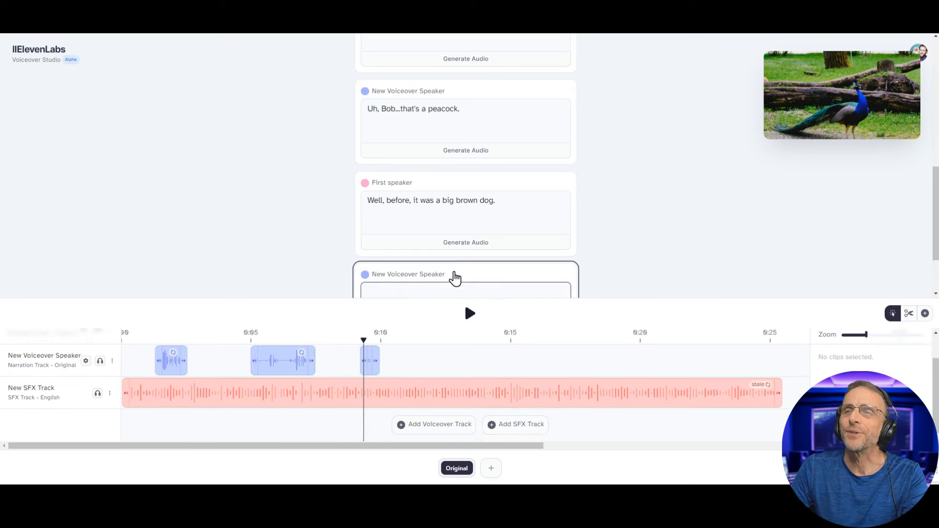
{"action": "left_click", "coordinate": [450, 277]}
{"action": "type", "text": "Actually,  it was a bear"}
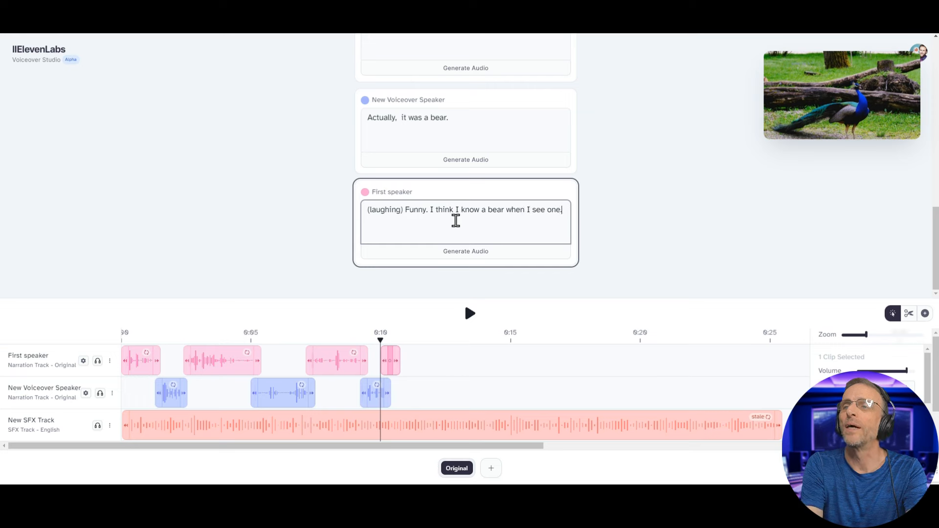
{"action": "type", "text": "."}
{"action": "left_click", "coordinate": [470, 314]}
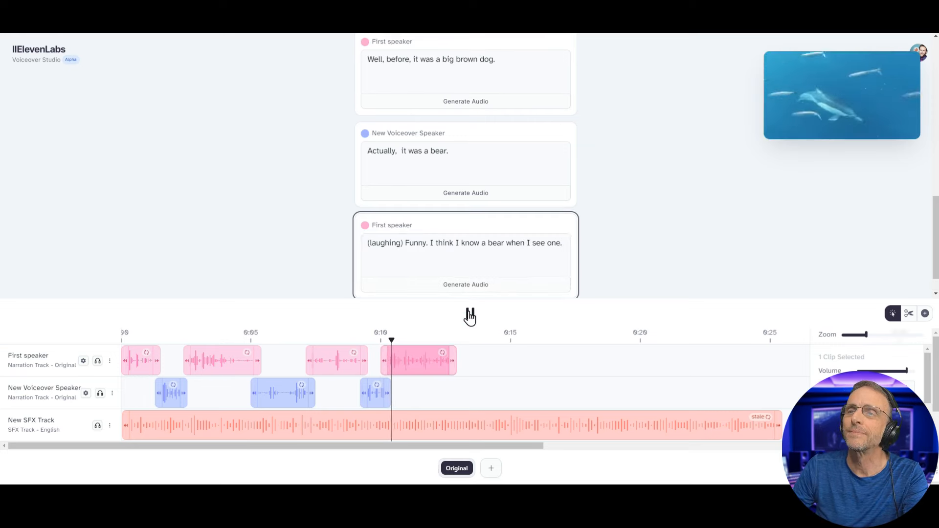
- Move the first speaker's last clip slightly later, replace "(laughing)" with "Ha ha.", regenerate its audio and play it
{"action": "left_click_drag", "start_coordinate": [436, 362], "coordinate": [449, 364]}
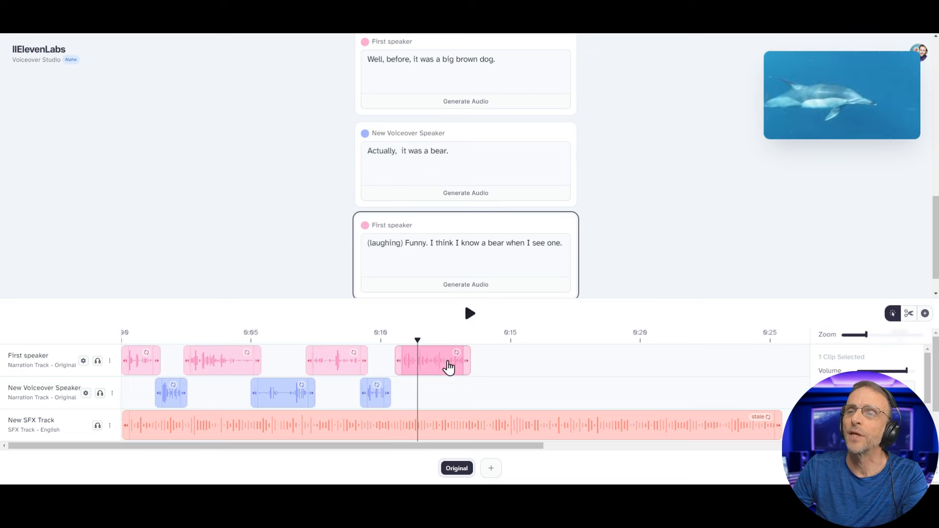
{"action": "left_click_drag", "start_coordinate": [405, 243], "coordinate": [327, 246]}
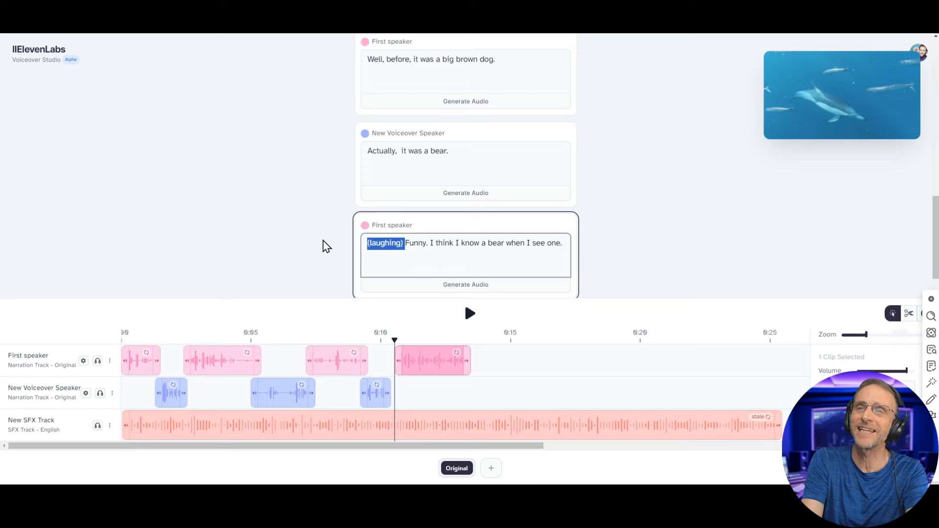
{"action": "type", "text": "Ha ha."}
{"action": "left_click", "coordinate": [469, 313]}
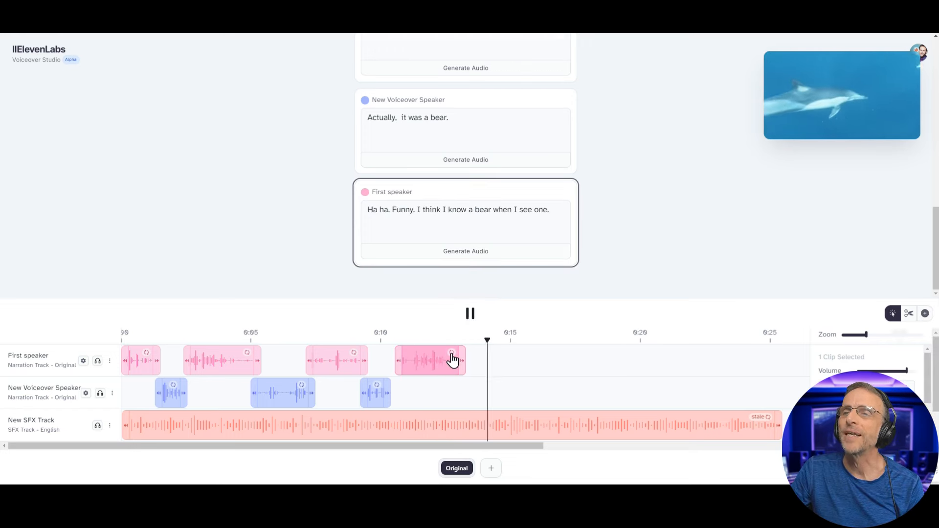
{"action": "left_click", "coordinate": [397, 334]}
{"action": "left_click", "coordinate": [471, 315]}
- Replace the "Ha ha." opening of the first speaker's last line so it begins "Oh, REAL Funny."
{"action": "right_click", "coordinate": [417, 364]}
{"action": "left_click_drag", "start_coordinate": [390, 211], "coordinate": [323, 211]}
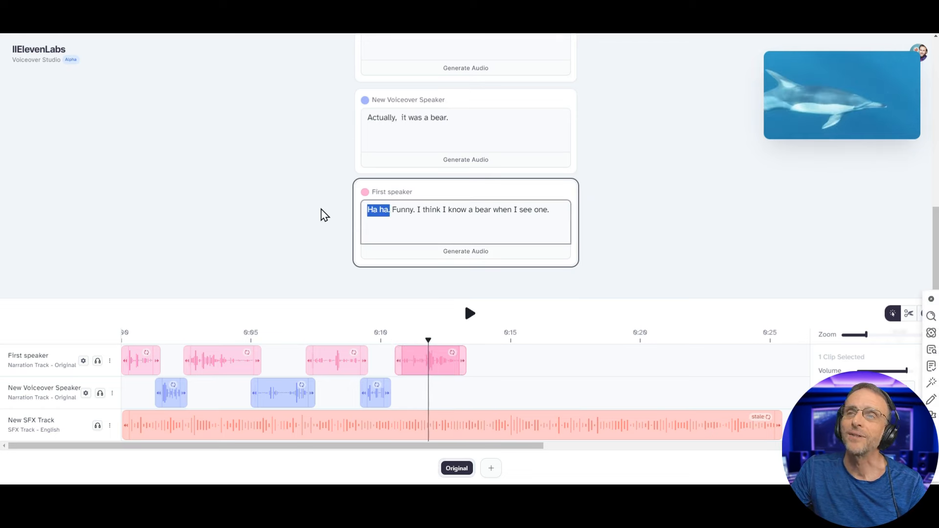
{"action": "key", "text": "Delete"}
{"action": "key", "text": "Delete"}
- In the First speaker track's voice settings, lower Stability to about a third and raise Style to about three quarters
{"action": "left_click", "coordinate": [83, 361]}
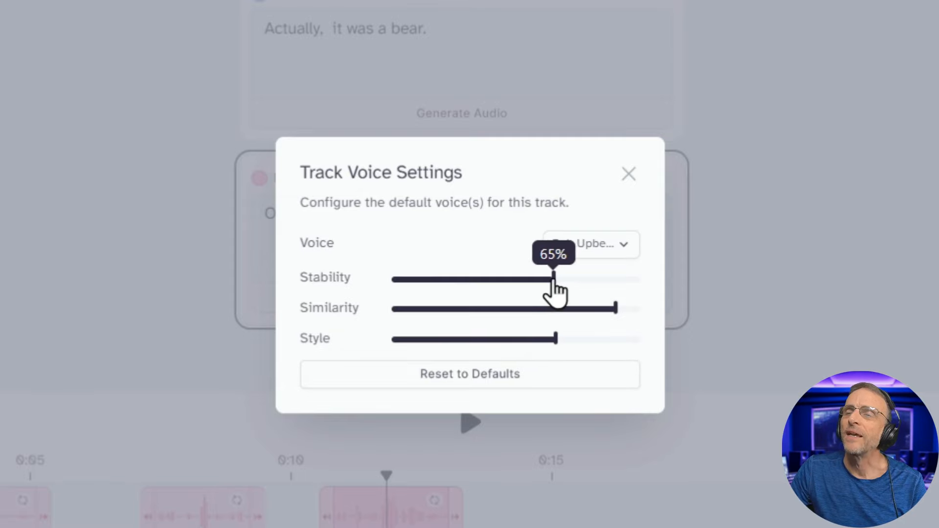
{"action": "left_click_drag", "start_coordinate": [553, 280], "coordinate": [482, 276]}
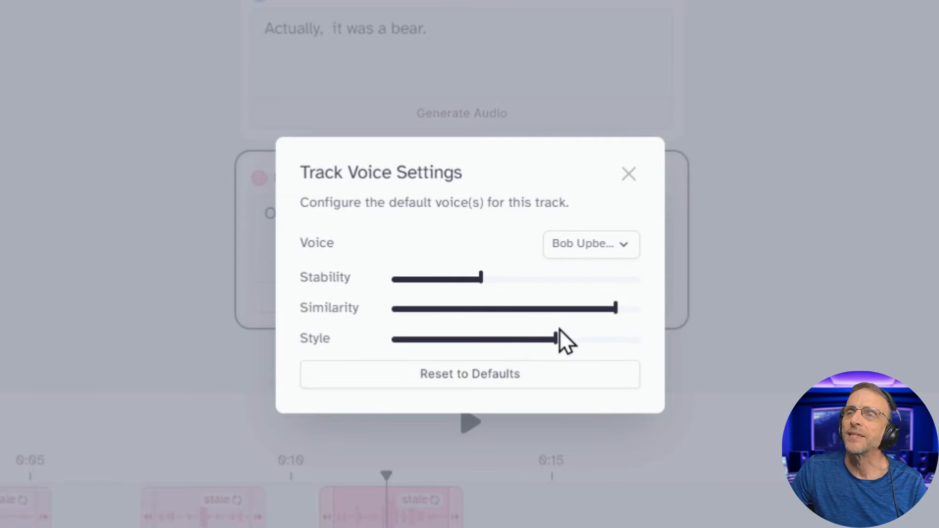
{"action": "left_click_drag", "start_coordinate": [556, 341], "coordinate": [576, 346]}
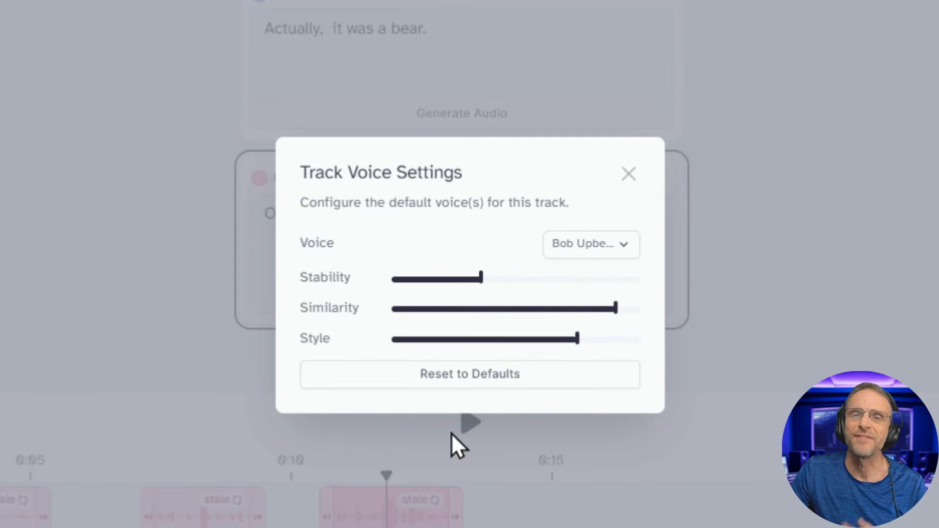
{"action": "left_click", "coordinate": [628, 173]}
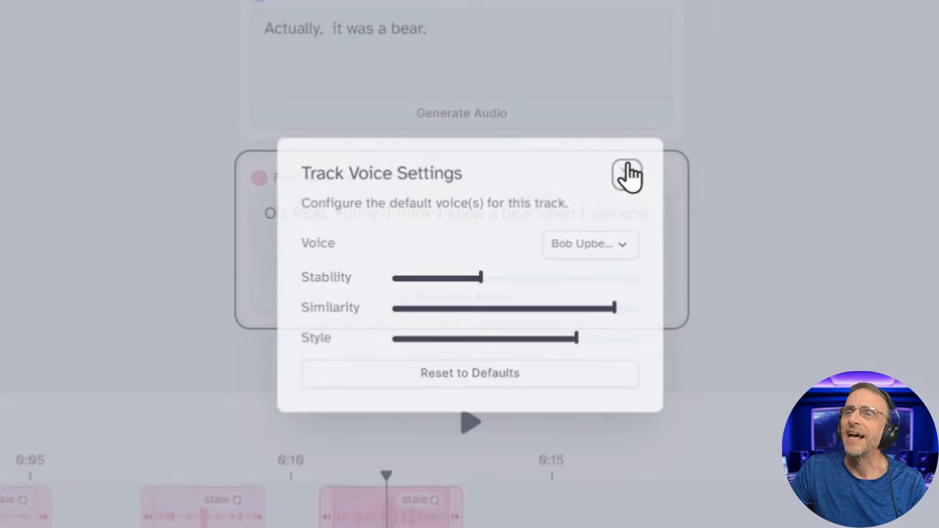
- Generate the stale audio for the First speaker's clips and play the regenerated dialogue
{"action": "left_click", "coordinate": [399, 342]}
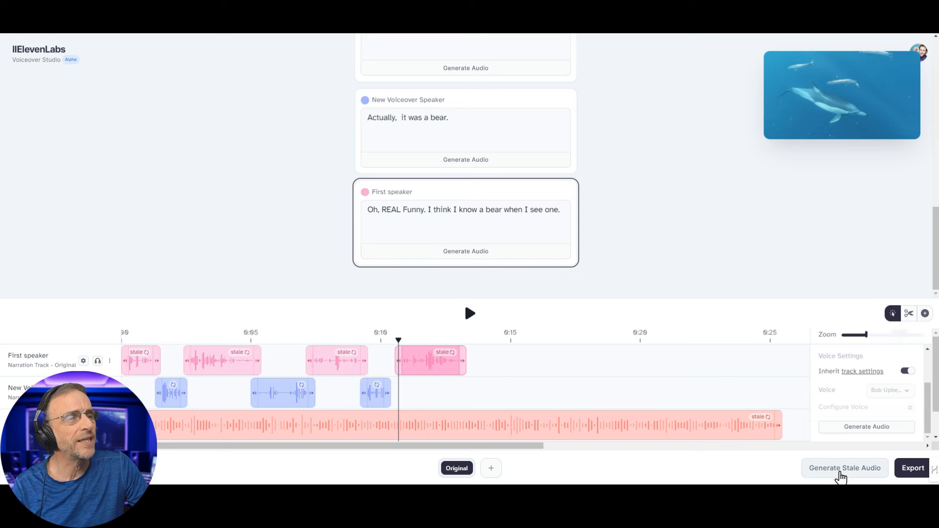
{"action": "left_click", "coordinate": [838, 472]}
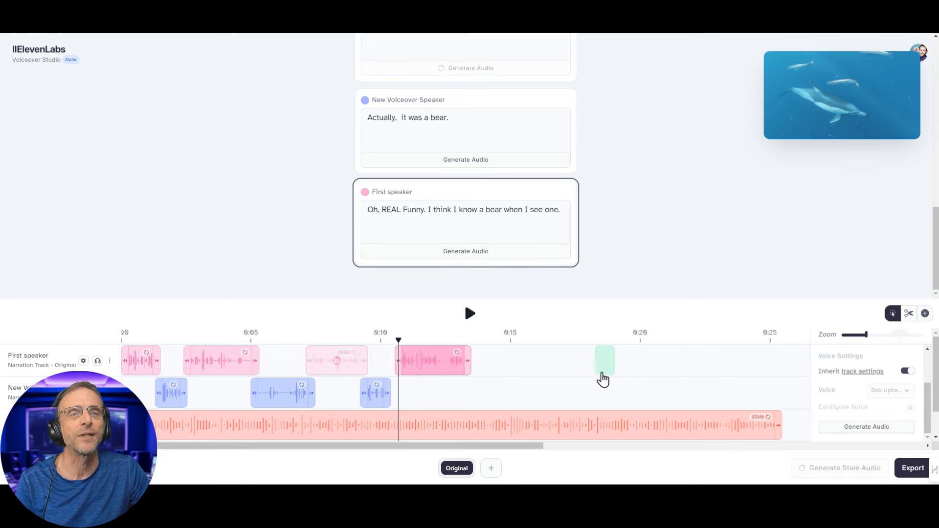
{"action": "left_click", "coordinate": [469, 314]}
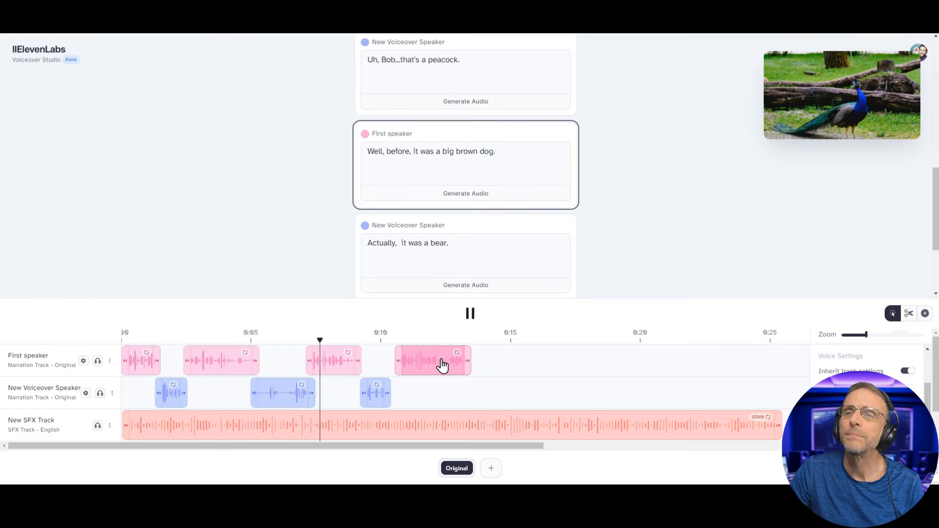
{"action": "left_click", "coordinate": [471, 317]}
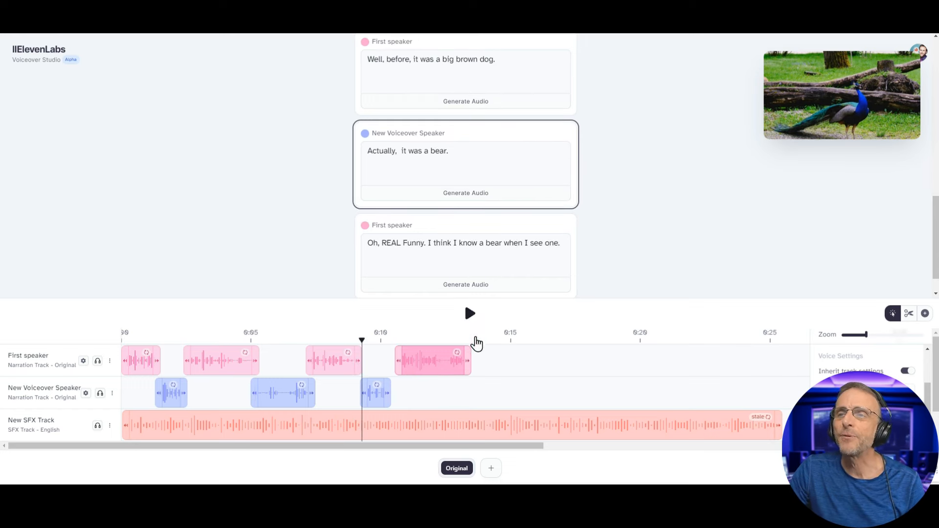
- Add another SFX track and play from about 0:02 to the end of the "very big dogs" line
{"action": "scroll", "coordinate": [469, 391], "scroll_direction": "down", "scroll_amount": 1}
{"action": "left_click", "coordinate": [507, 428]}
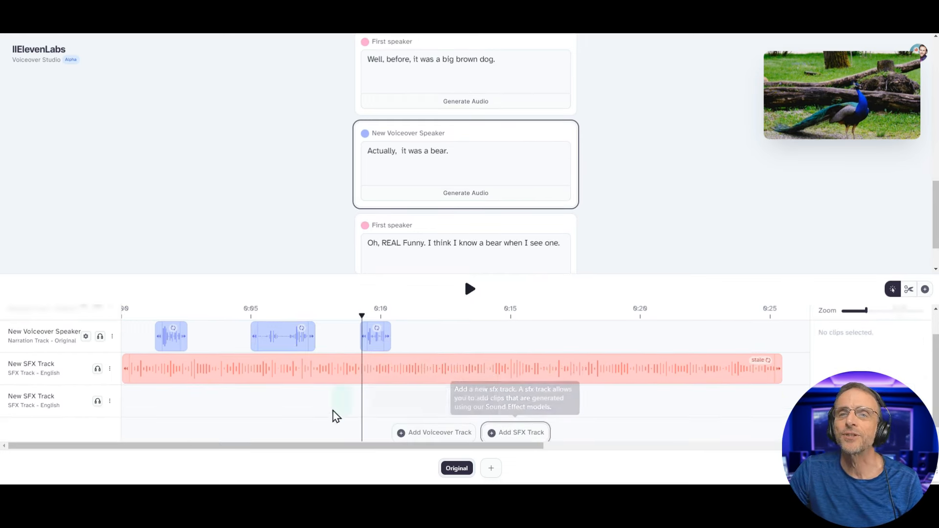
{"action": "left_click", "coordinate": [175, 307]}
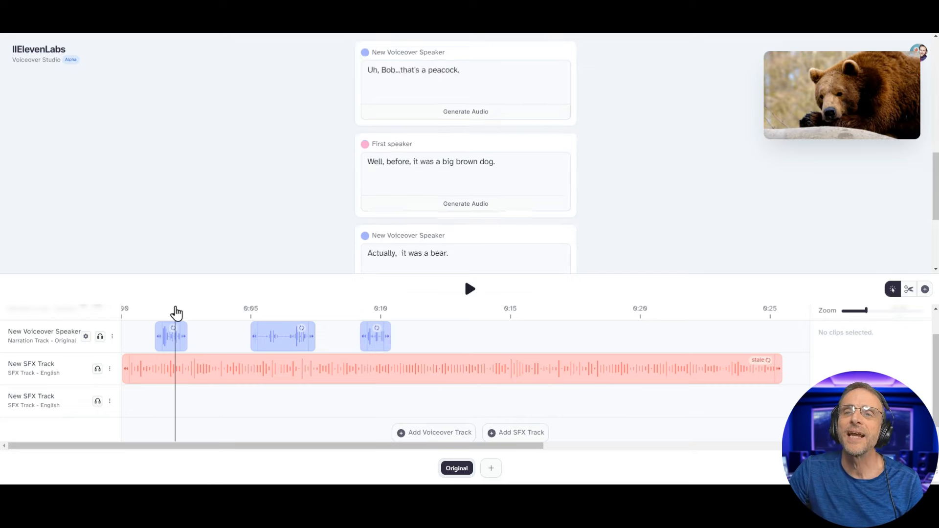
{"action": "left_click", "coordinate": [468, 292]}
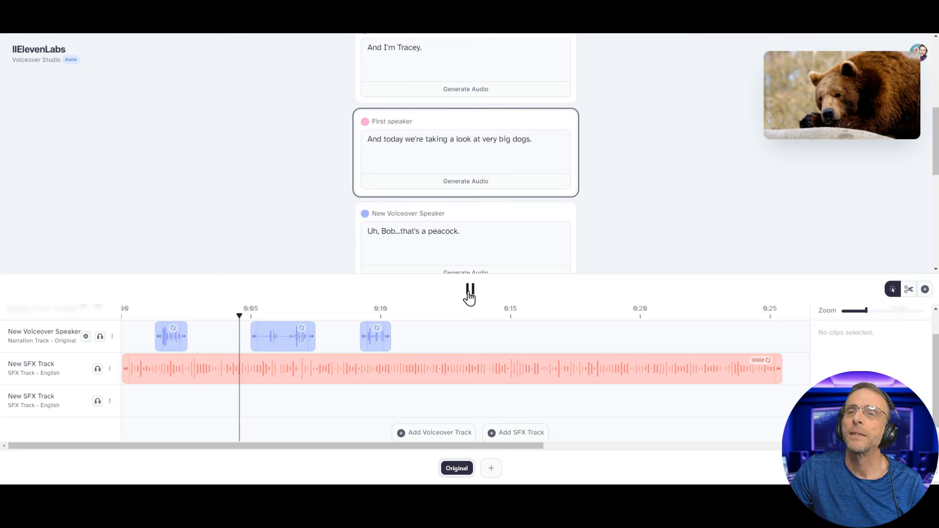
{"action": "left_click", "coordinate": [469, 292]}
- Create a "Bear growling" clip on the new SFX track at about 0:05, generate its audio and play it
{"action": "left_click", "coordinate": [264, 399]}
{"action": "left_click", "coordinate": [459, 150]}
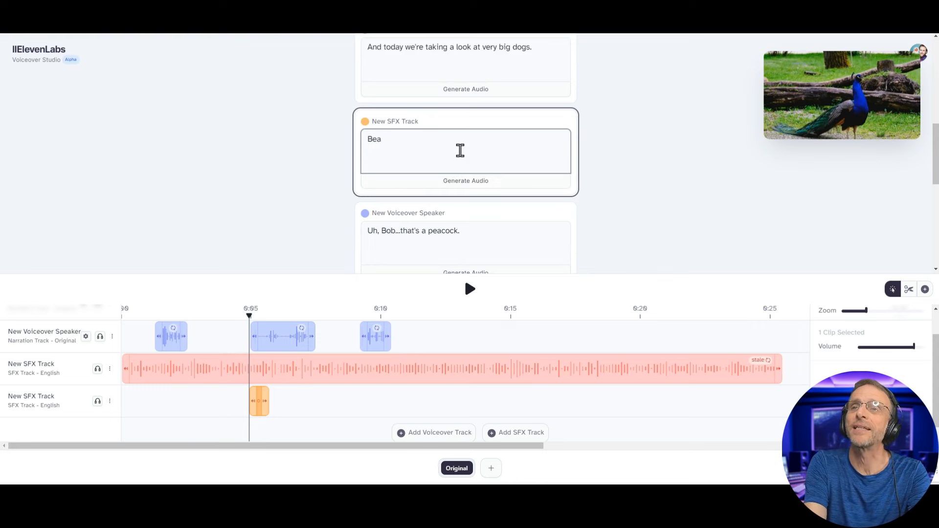
{"action": "type", "text": "Bear growling"}
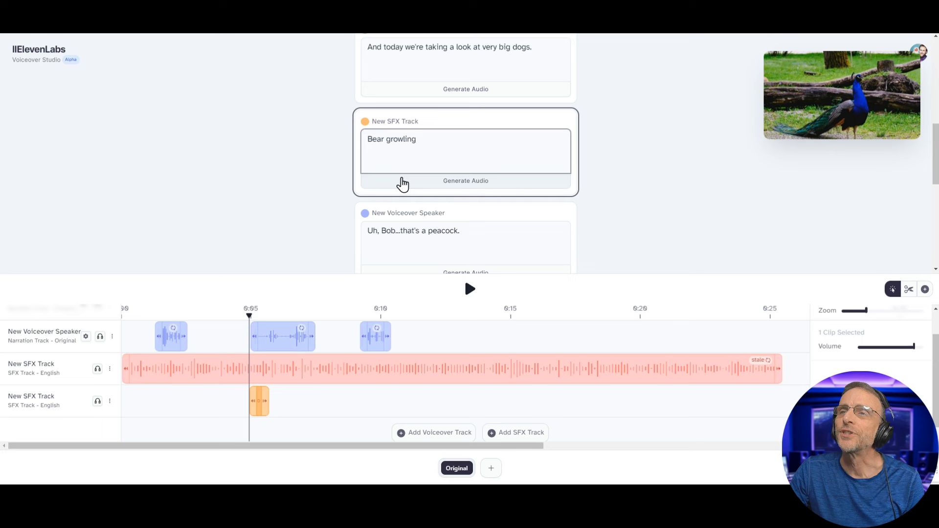
{"action": "left_click", "coordinate": [401, 181]}
{"action": "left_click", "coordinate": [471, 293]}
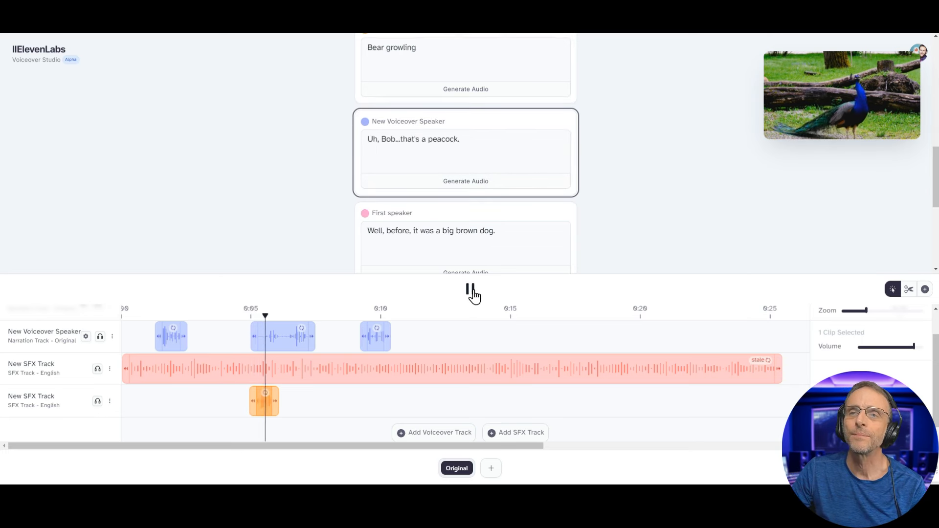
- Move the bear growling clip slightly earlier, lower its volume to about half the slider and replay that section
{"action": "left_click_drag", "start_coordinate": [268, 413], "coordinate": [258, 414]}
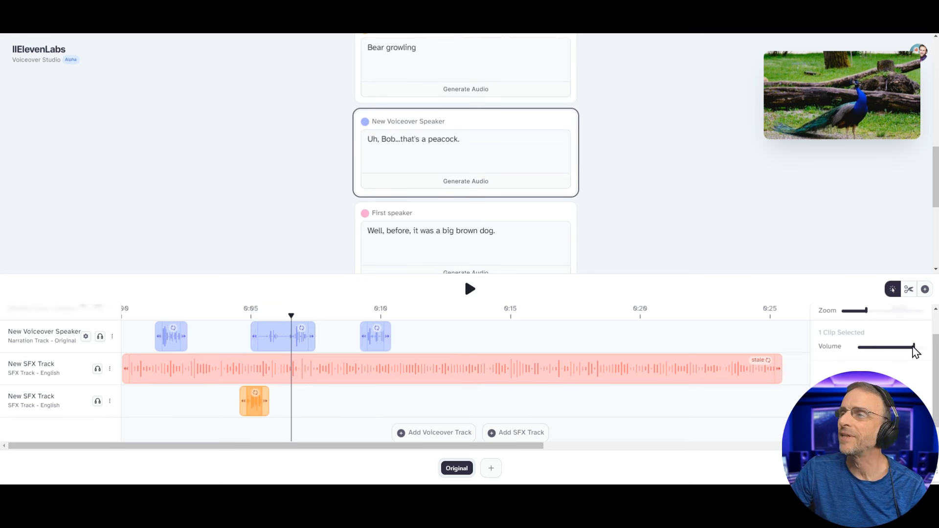
{"action": "left_click", "coordinate": [471, 289]}
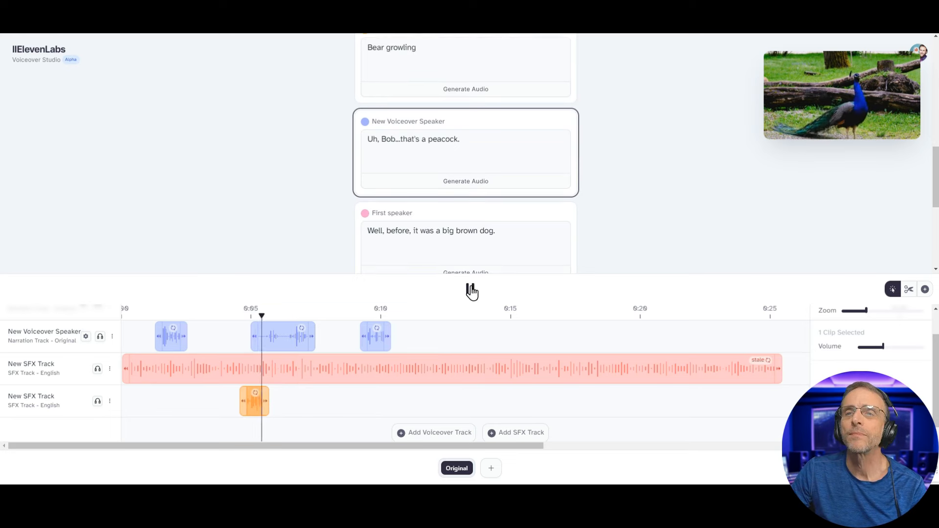
{"action": "left_click", "coordinate": [470, 289]}
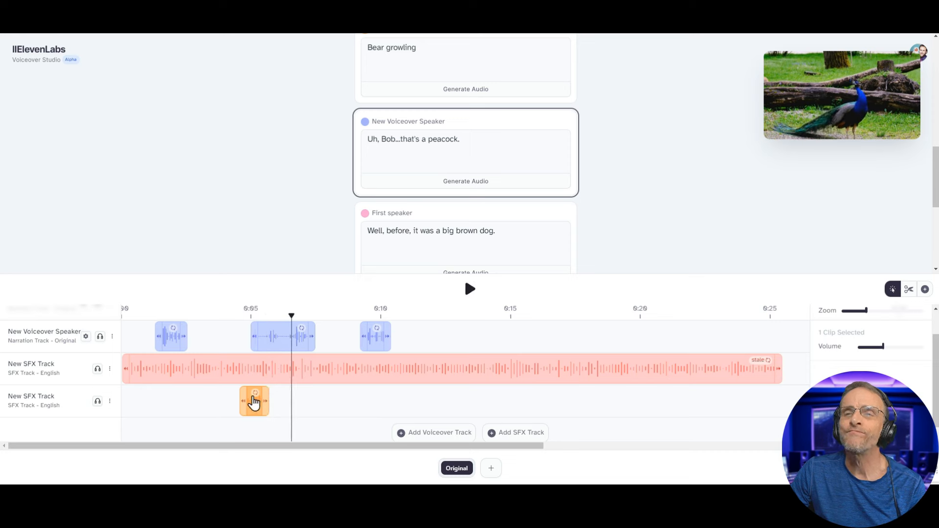
- Shift the "that's a peacock" and "big brown dog" clips slightly later and replay the dialogue around the growl
{"action": "scroll", "coordinate": [322, 351], "scroll_direction": "up", "scroll_amount": 1}
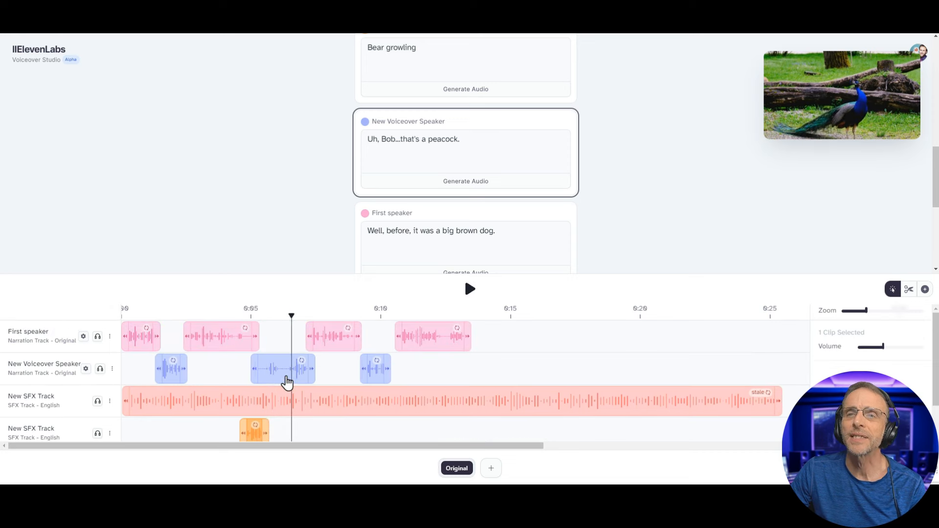
{"action": "left_click_drag", "start_coordinate": [286, 381], "coordinate": [297, 382]}
{"action": "left_click_drag", "start_coordinate": [339, 346], "coordinate": [345, 346]}
{"action": "left_click", "coordinate": [232, 376]}
{"action": "left_click", "coordinate": [468, 289]}
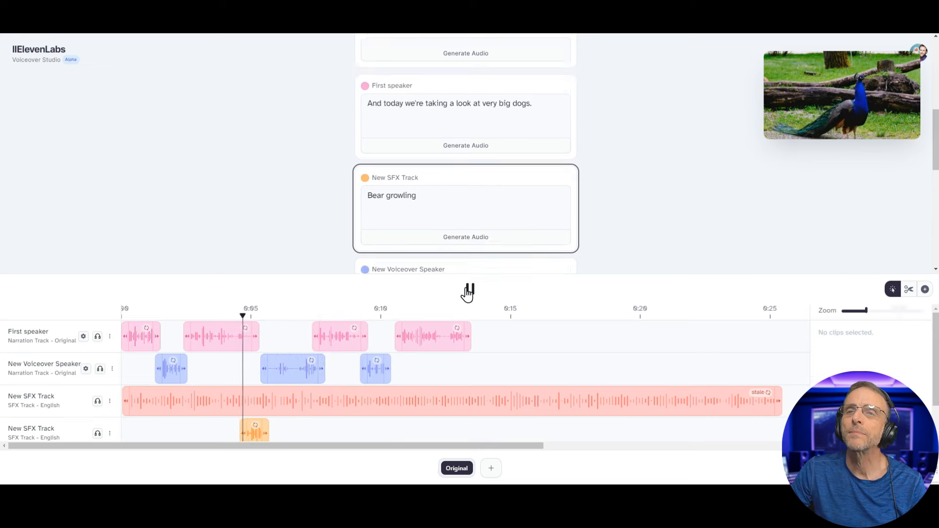
{"action": "left_click", "coordinate": [468, 290]}
- Extend the end of the bear growling clip to about 0:06 and replay from just before the growl
{"action": "left_click", "coordinate": [255, 437]}
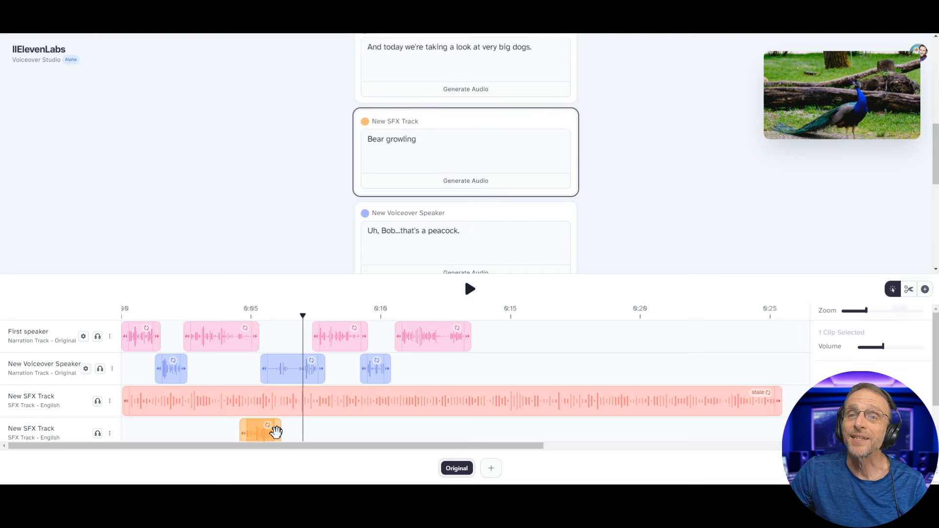
{"action": "left_click", "coordinate": [240, 317]}
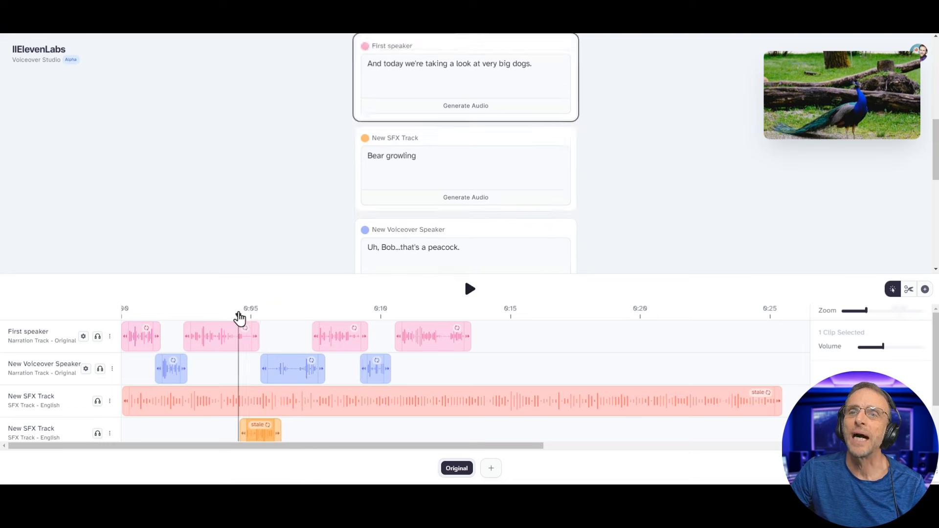
{"action": "left_click", "coordinate": [471, 292]}
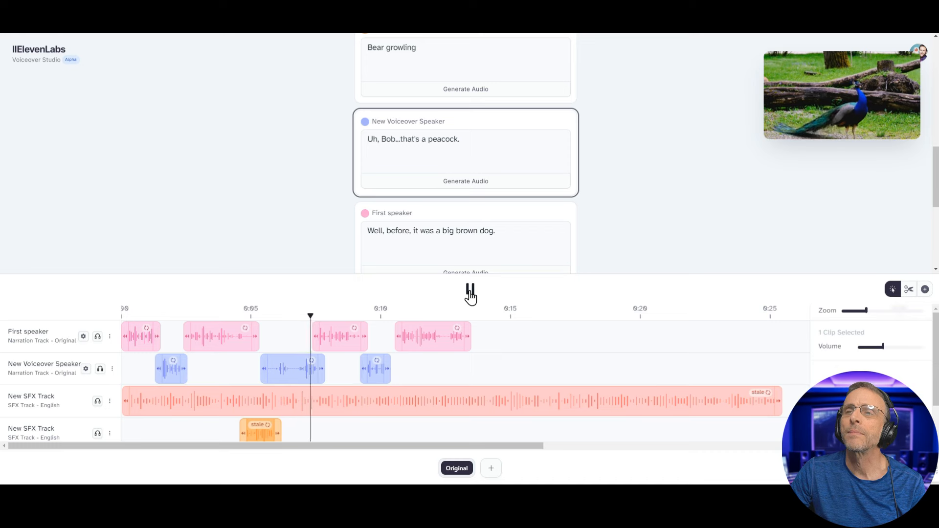
{"action": "left_click", "coordinate": [470, 292]}
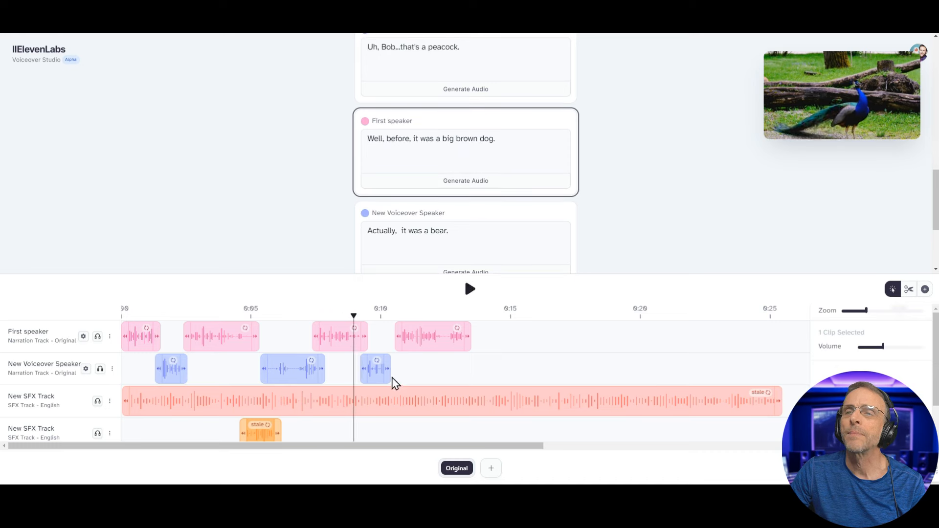
- Create a "Peacocks" clip at about 0:08 on the bear growl's SFX track, generate its audio and play it
{"action": "left_click", "coordinate": [333, 433]}
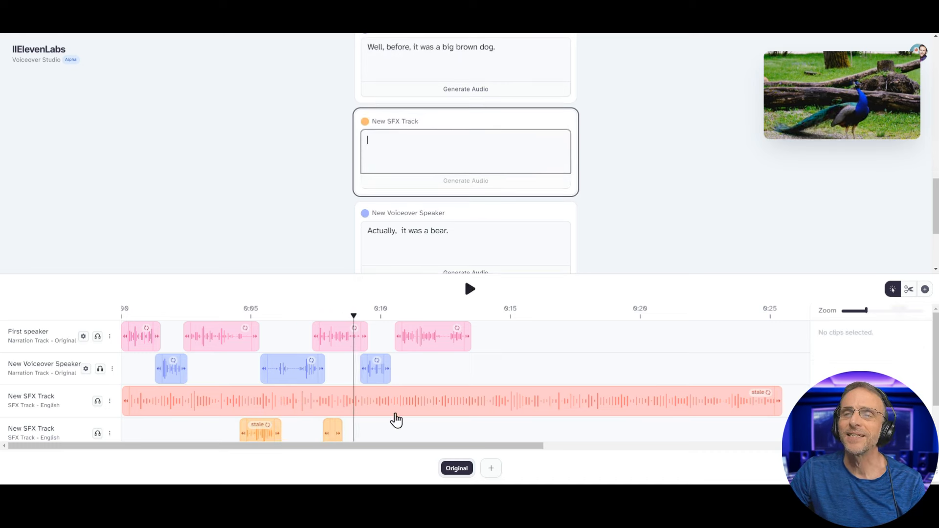
{"action": "type", "text": "Peacocks"}
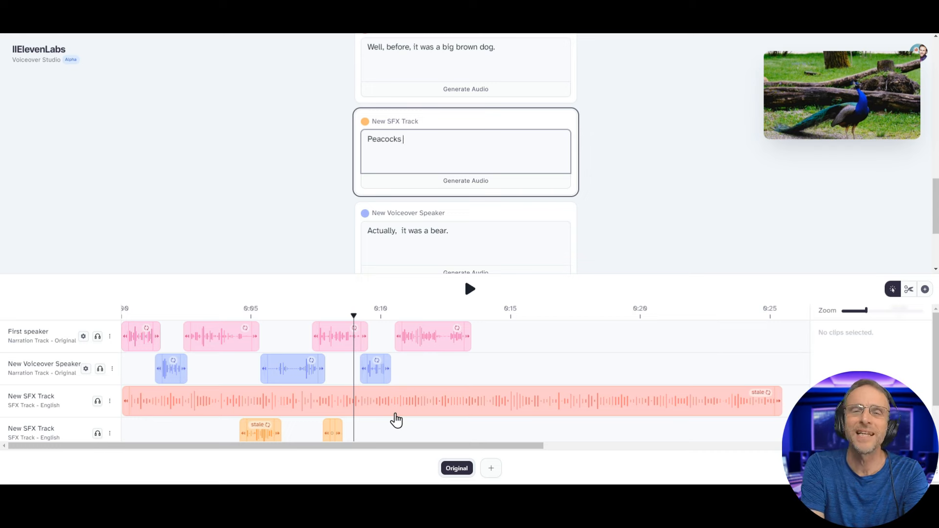
{"action": "left_click", "coordinate": [471, 289]}
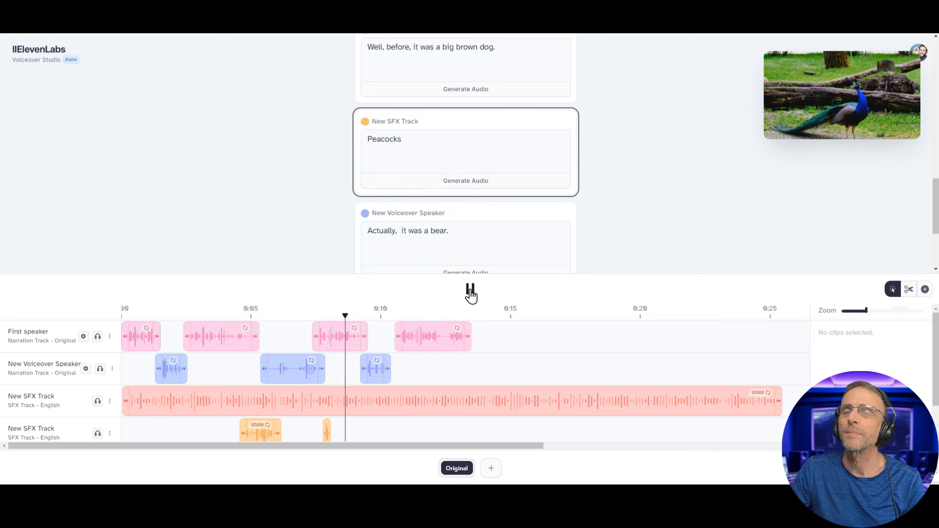
{"action": "left_click", "coordinate": [470, 291]}
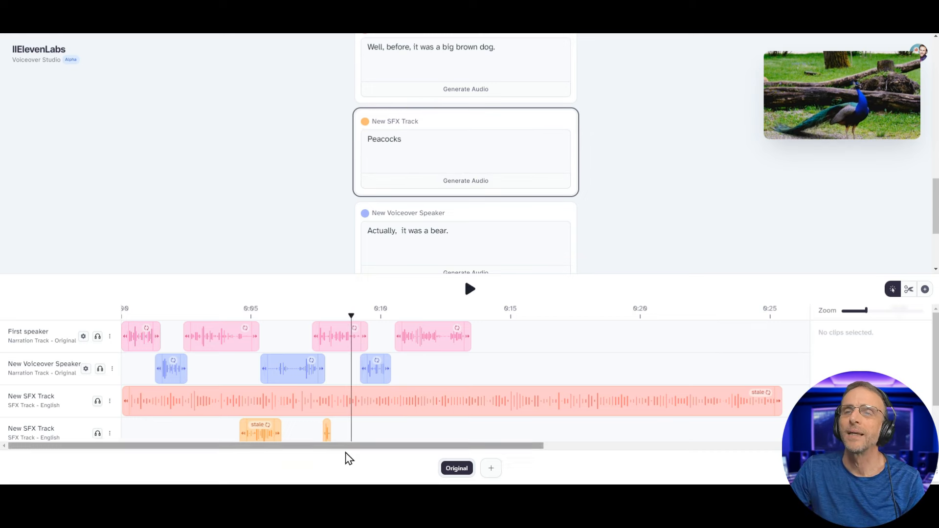
{"action": "left_click", "coordinate": [461, 181]}
{"action": "left_click", "coordinate": [469, 291]}
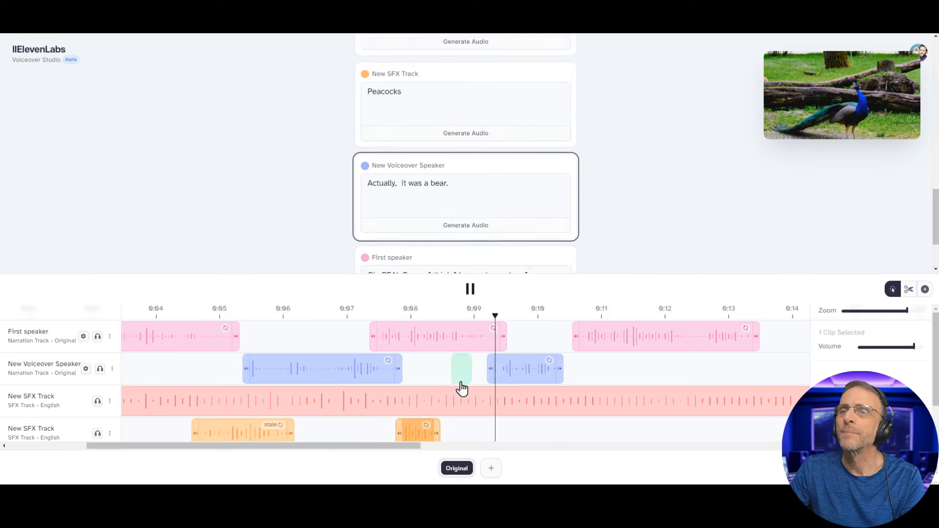
{"action": "left_click", "coordinate": [469, 292]}
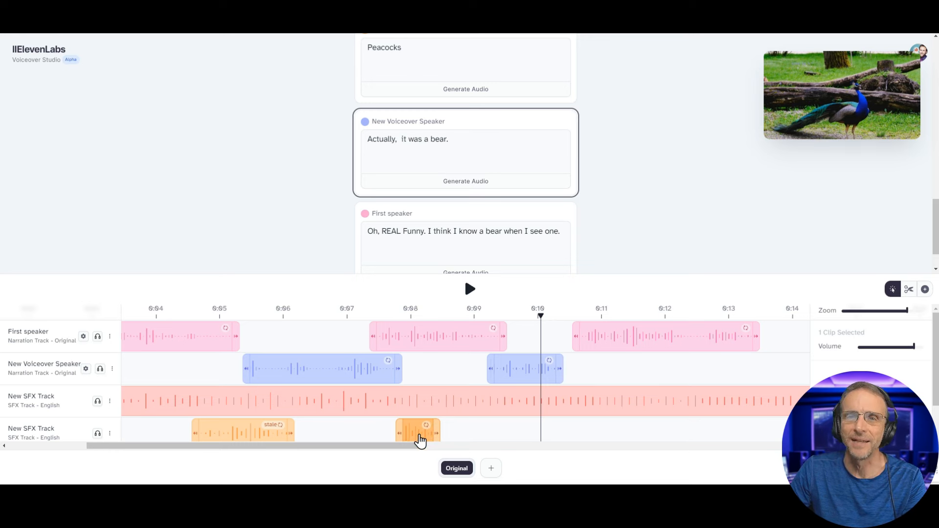
- Lower the volume of the Peacocks clip to about -20.7 dB and replay that section
{"action": "left_click_drag", "start_coordinate": [914, 347], "coordinate": [886, 347]}
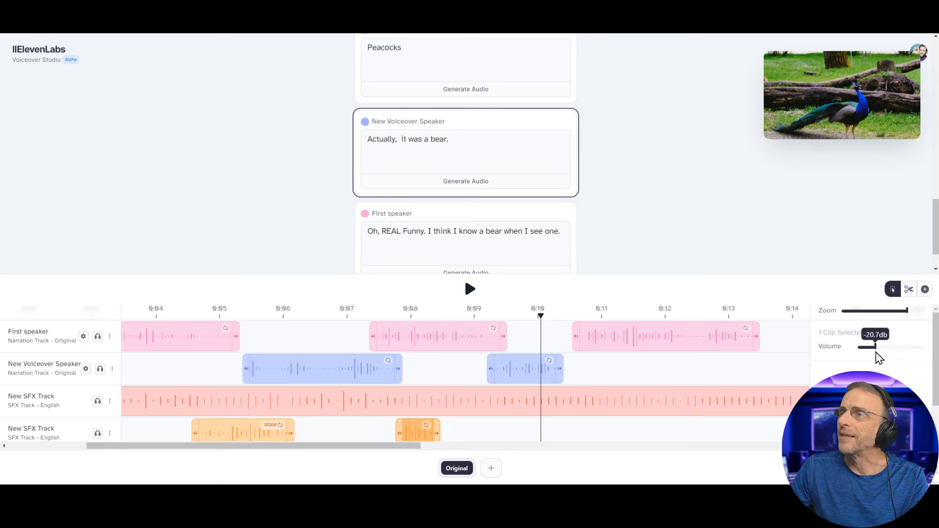
{"action": "left_click", "coordinate": [470, 288]}
{"action": "left_click", "coordinate": [471, 289]}
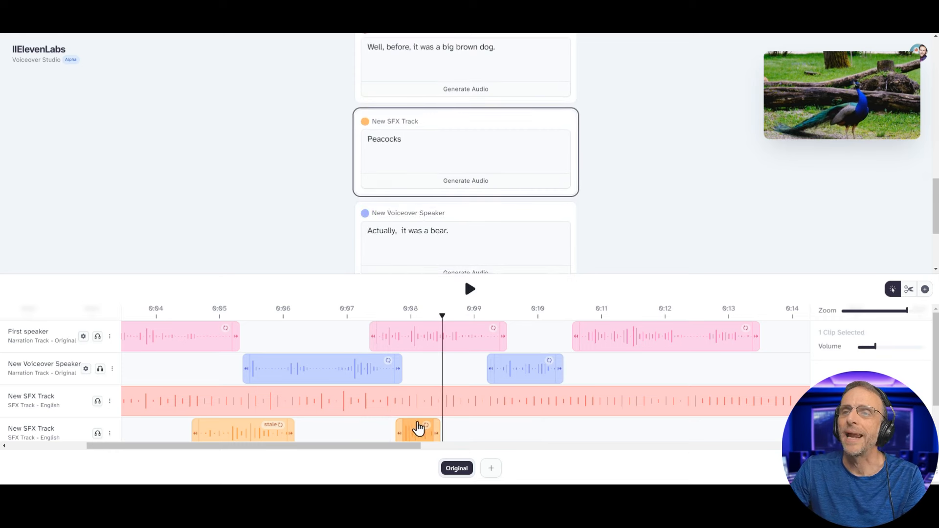
- Move the Peacocks clip slightly earlier to start at about 0:07.4 and replay from about 0:07 through the "Actually, it was a bear" line
{"action": "left_click_drag", "start_coordinate": [418, 429], "coordinate": [396, 434]}
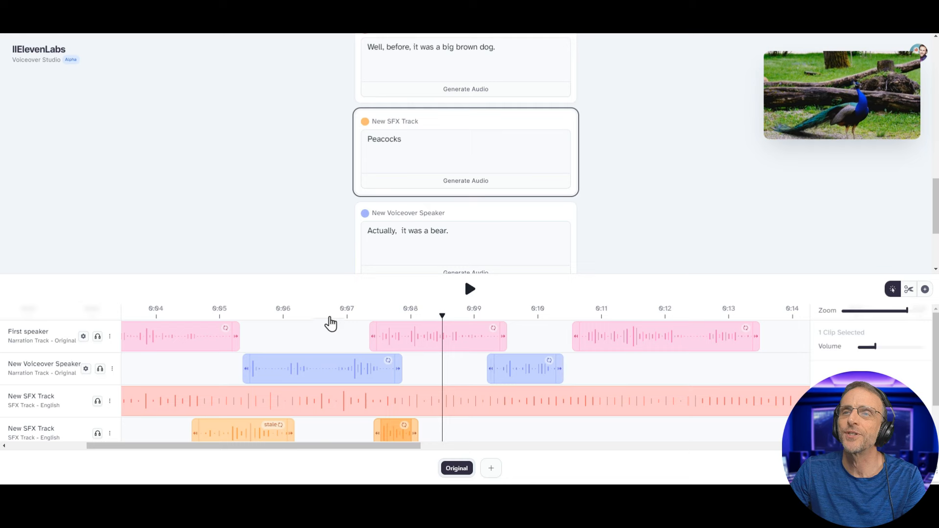
{"action": "left_click", "coordinate": [329, 319]}
{"action": "left_click", "coordinate": [470, 289]}
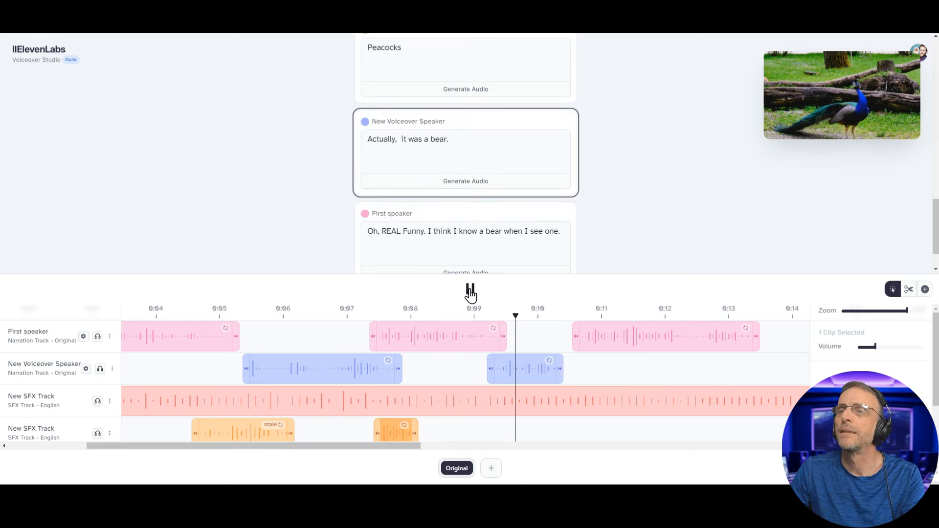
{"action": "left_click", "coordinate": [470, 290]}
{"action": "left_click", "coordinate": [469, 291]}
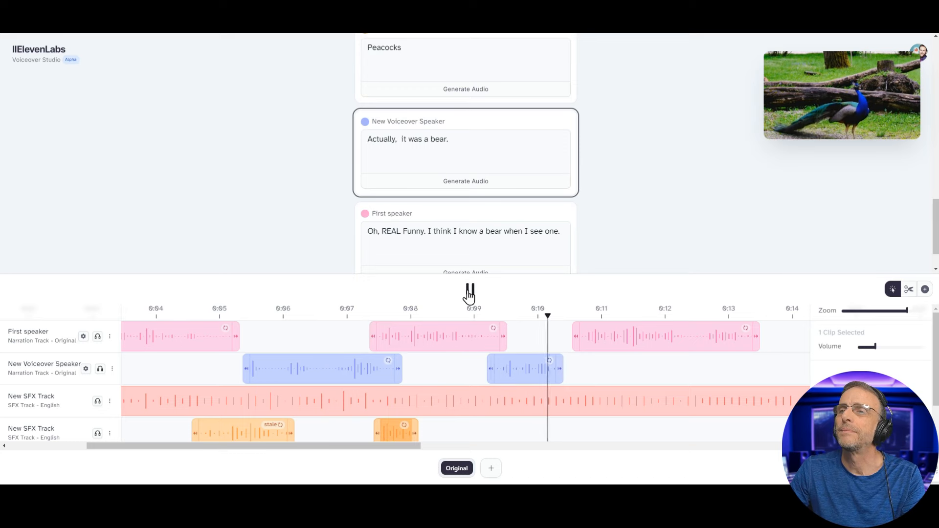
{"action": "left_click", "coordinate": [469, 291]}
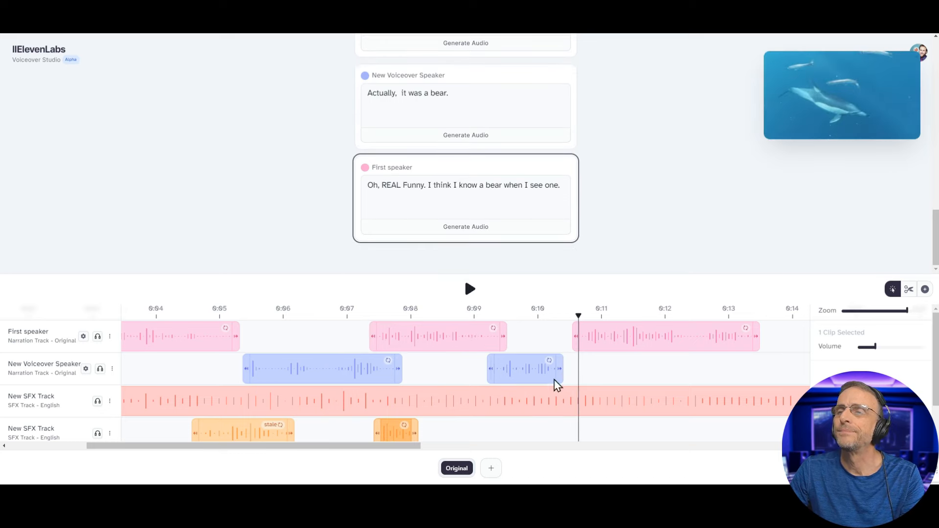
- Duplicate the bear growling clip, place the copy at about 0:10 on the same SFX track and play the section
{"action": "scroll", "coordinate": [195, 424], "scroll_direction": "down", "scroll_amount": 2}
{"action": "left_click_drag", "start_coordinate": [318, 446], "coordinate": [258, 446]}
{"action": "left_click", "coordinate": [379, 408]}
{"action": "left_click_drag", "start_coordinate": [379, 408], "coordinate": [639, 406]}
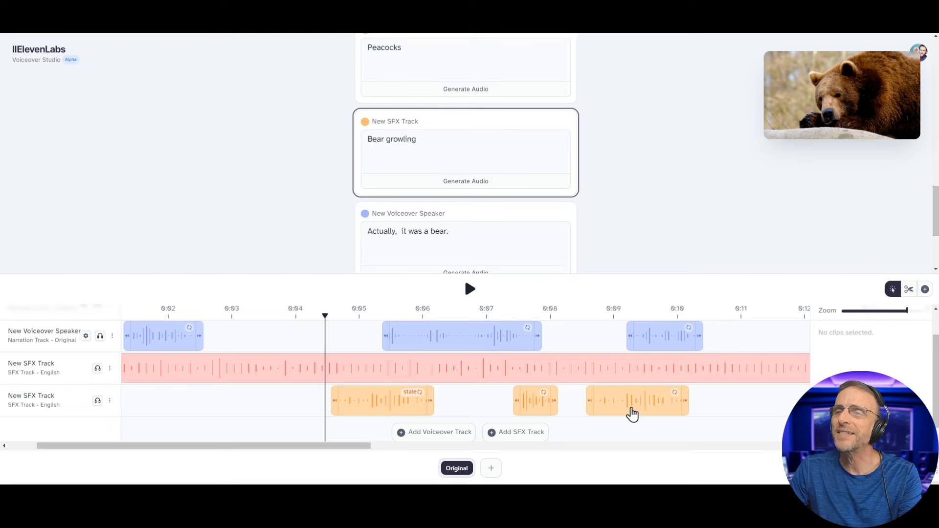
{"action": "left_click", "coordinate": [639, 413]}
{"action": "left_click", "coordinate": [470, 289]}
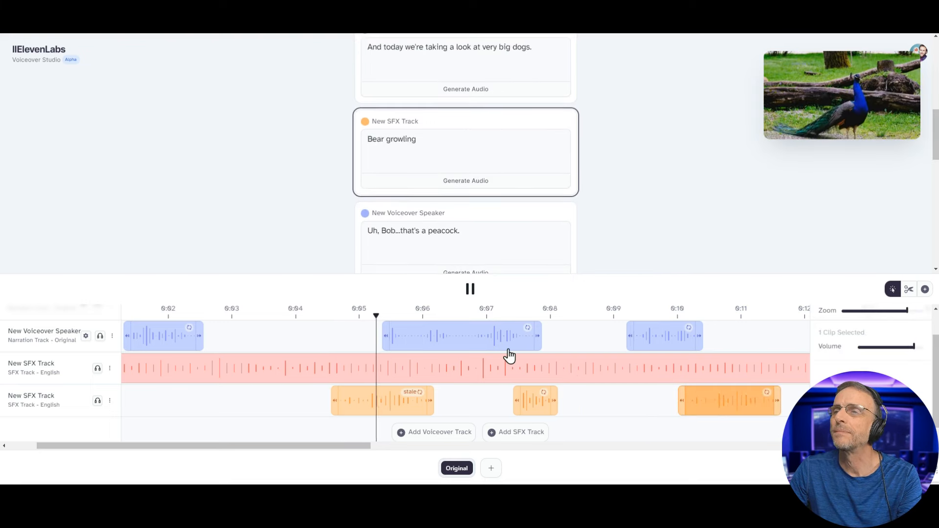
- Shift the copied bear growling clip to about 0:10.2, lower its volume to about a quarter of the slider and replay it
{"action": "left_click_drag", "start_coordinate": [727, 408], "coordinate": [790, 397]}
{"action": "left_click", "coordinate": [470, 288]}
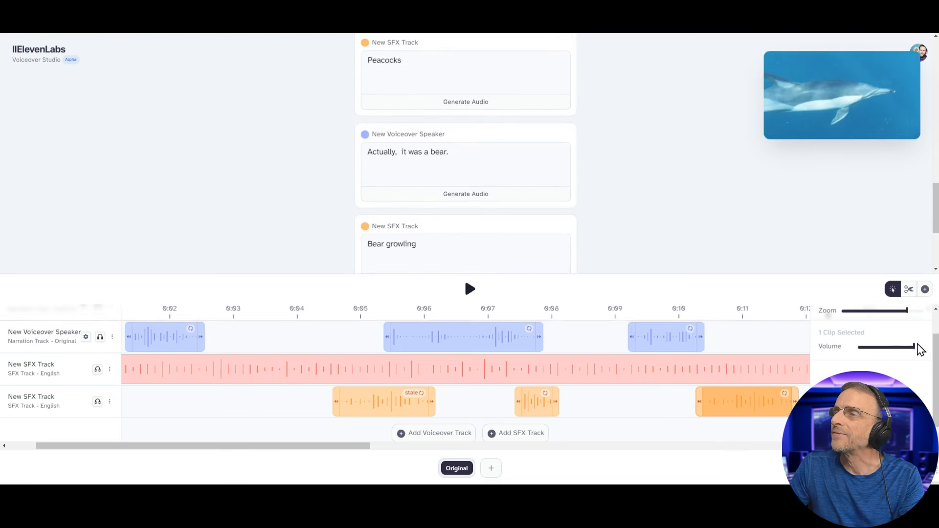
{"action": "left_click_drag", "start_coordinate": [917, 346], "coordinate": [874, 348]}
{"action": "left_click", "coordinate": [668, 312]}
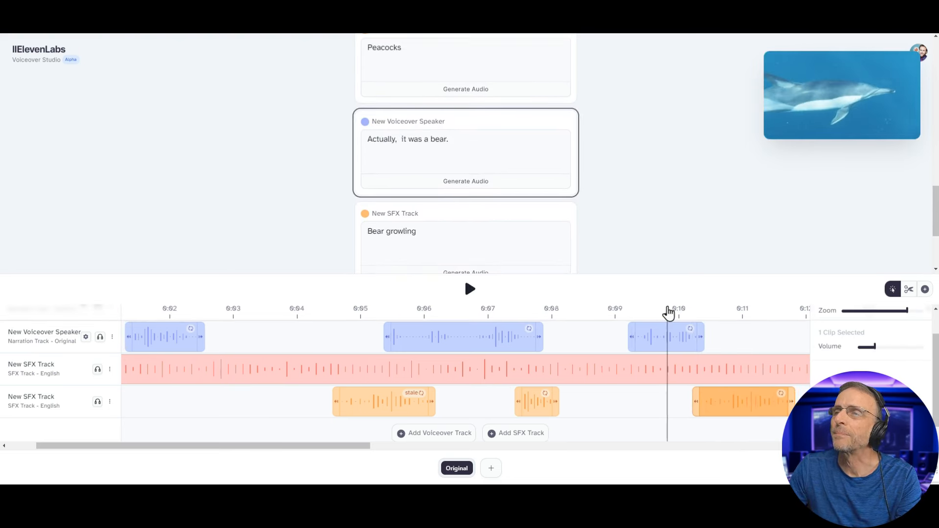
{"action": "left_click", "coordinate": [469, 289]}
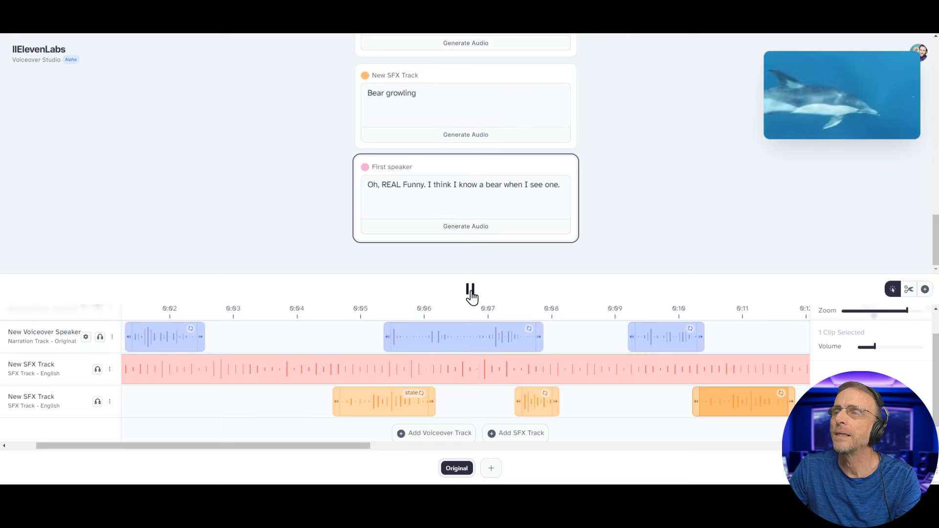
{"action": "left_click", "coordinate": [470, 291]}
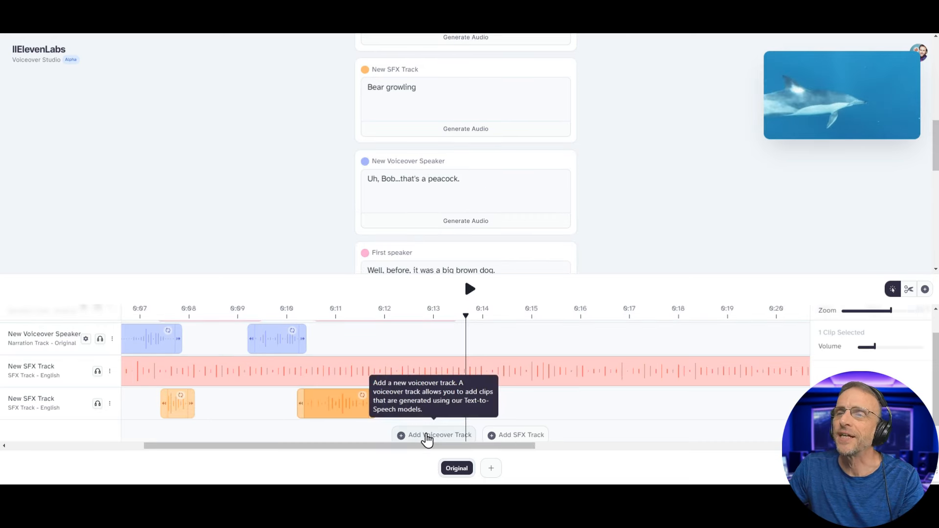
- Add a third voiceover track with the Adam voice and play its line "Hey, you two. Stop being a couple of idiots!" starting at about 0:13.3
{"action": "left_click", "coordinate": [426, 437]}
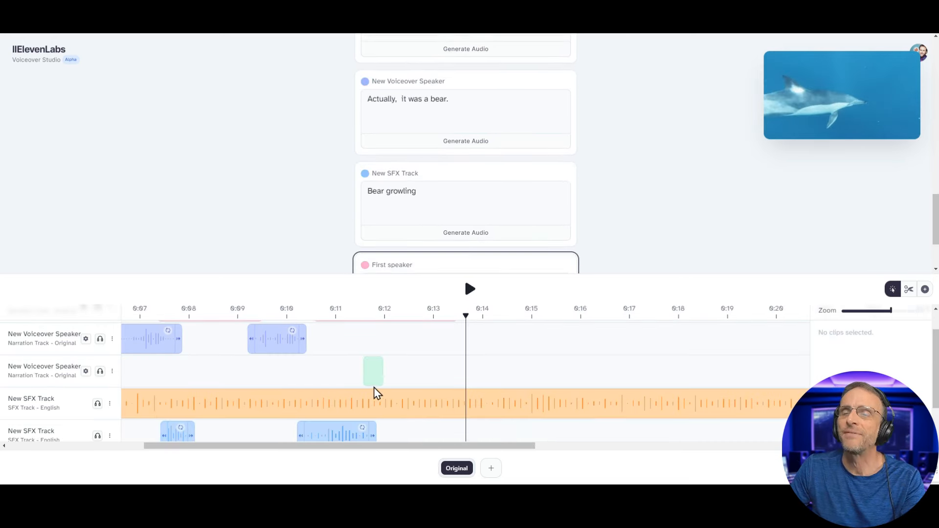
{"action": "left_click", "coordinate": [87, 401]}
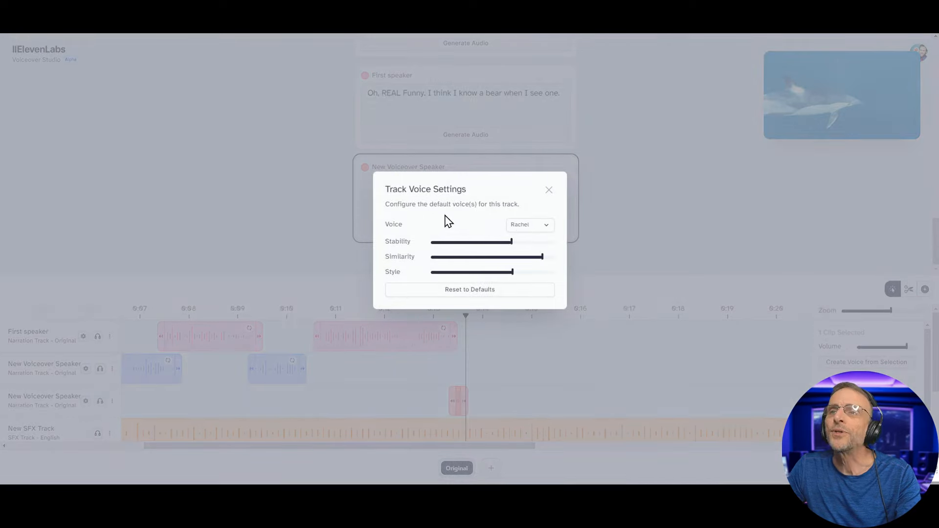
{"action": "left_click", "coordinate": [530, 224]}
{"action": "scroll", "coordinate": [479, 187], "scroll_direction": "down", "scroll_amount": 10}
{"action": "left_click", "coordinate": [442, 184]}
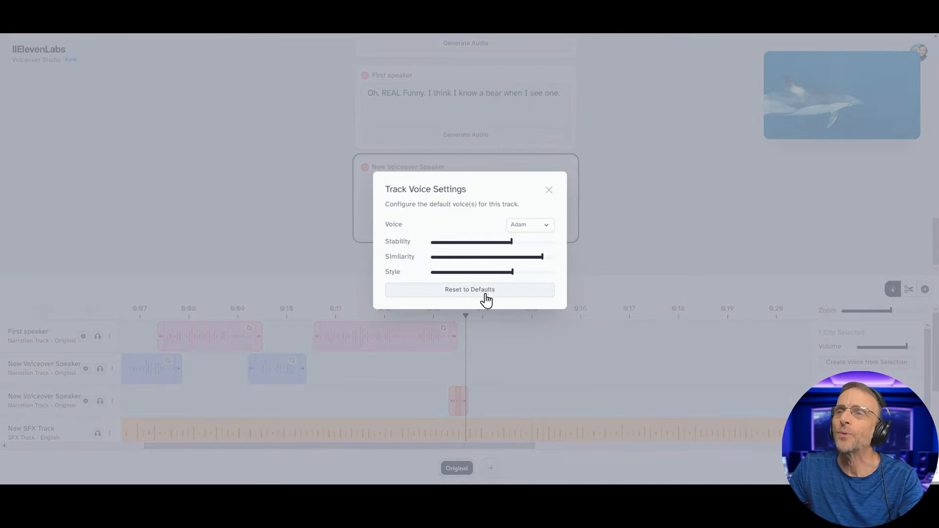
{"action": "left_click", "coordinate": [548, 189]}
{"action": "left_click", "coordinate": [440, 194]}
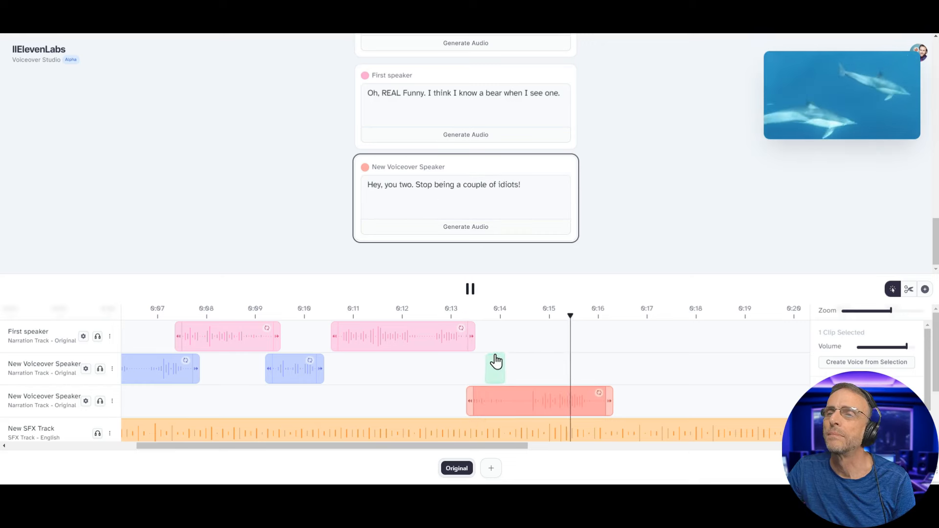
{"action": "left_click", "coordinate": [470, 293]}
- Add the first speaker's line "Hey! Aren't you the TikTok guy?" at about 0:16 and the second speaker's "Yeah" reply at about 0:17.5
{"action": "left_click", "coordinate": [604, 337]}
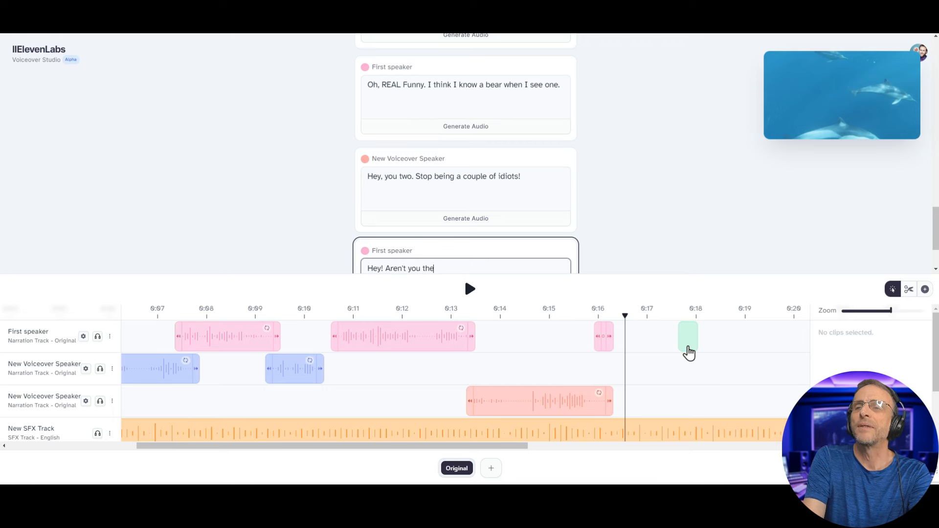
{"action": "type", "text": "Hey! Aren't you the TikTok guy?"}
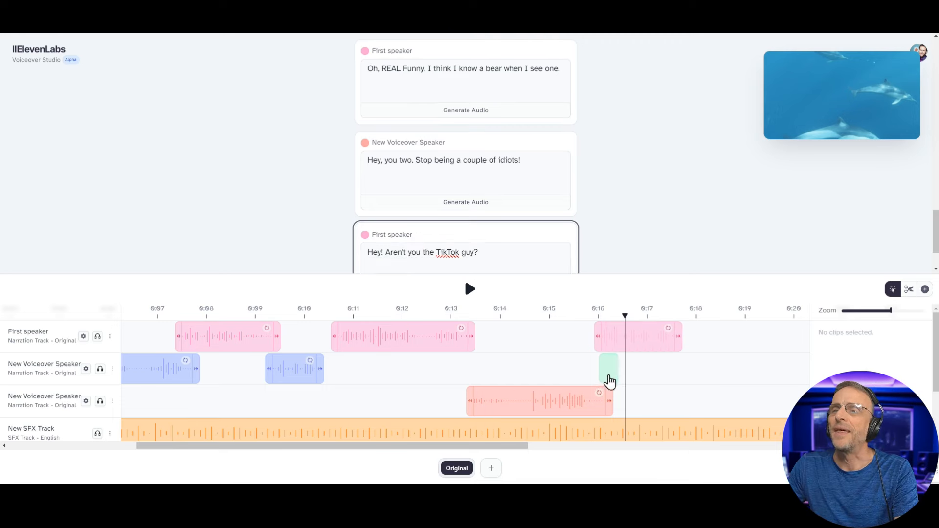
{"action": "left_click", "coordinate": [678, 373]}
{"action": "type", "text": "Yeah"}
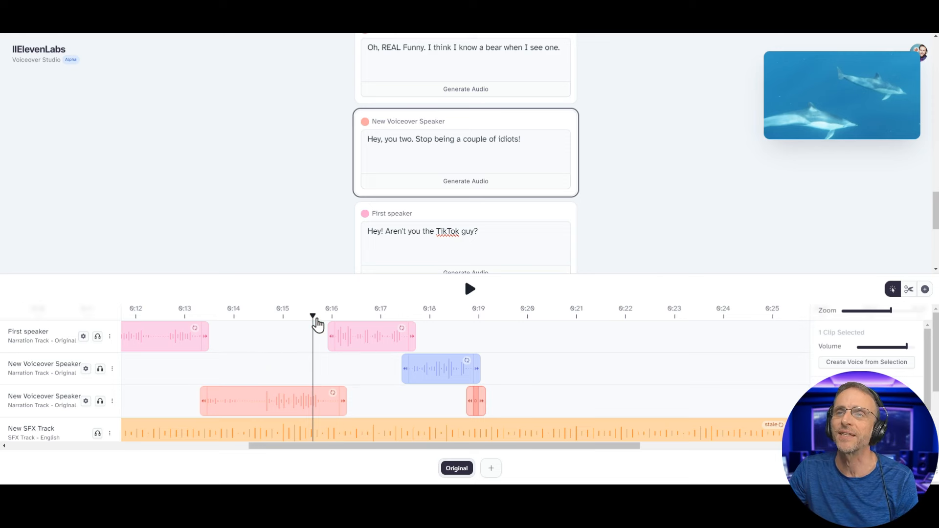
- Replay the dialogue and sound effects from about 0:08 to about 0:12
{"action": "left_click_drag", "start_coordinate": [311, 323], "coordinate": [415, 306]}
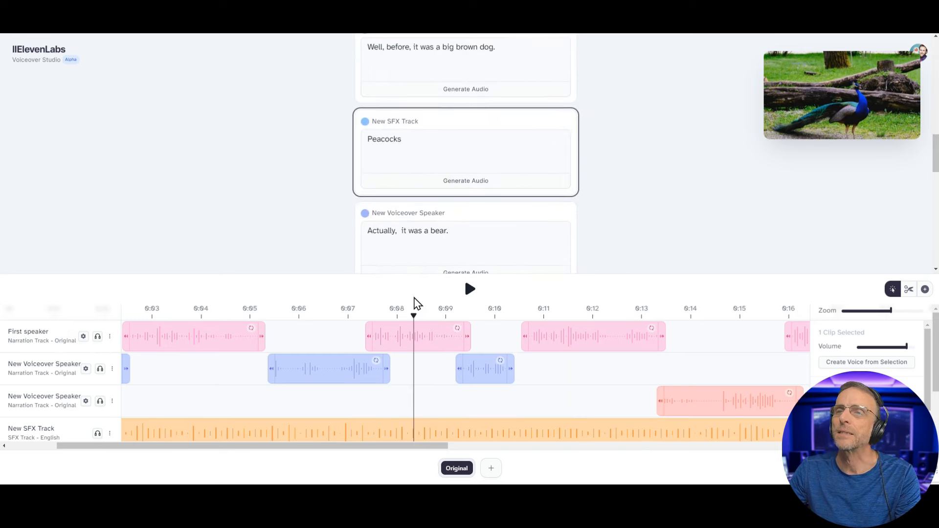
{"action": "left_click", "coordinate": [471, 290]}
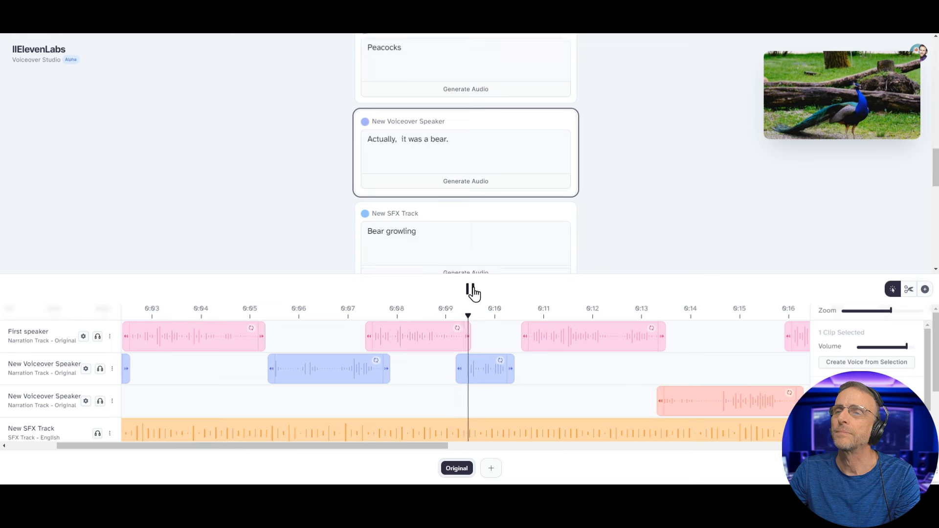
{"action": "left_click", "coordinate": [470, 290]}
- Regenerate the later bear growling clip with the prompt "dolphins talking", move it slightly later to about 0:10 and play it
{"action": "scroll", "coordinate": [168, 399], "scroll_direction": "down", "scroll_amount": 2}
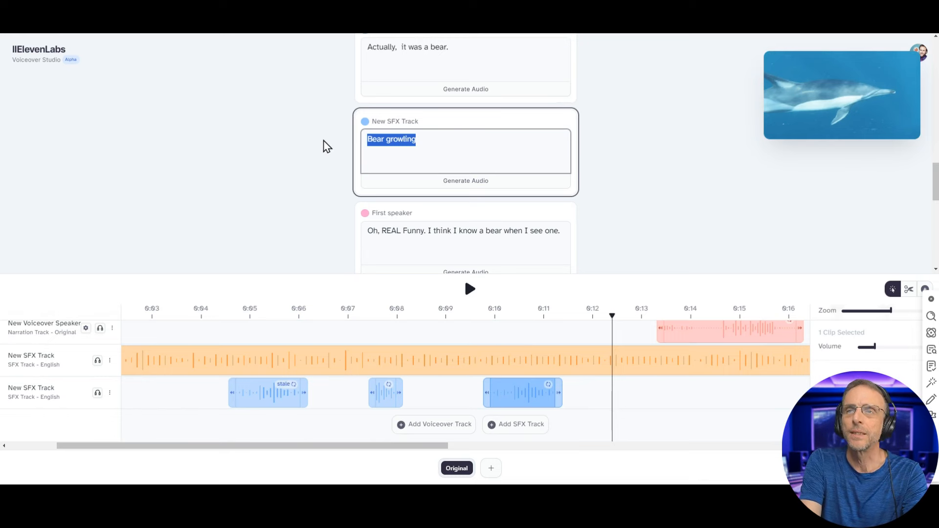
{"action": "type", "text": "dolphins t"}
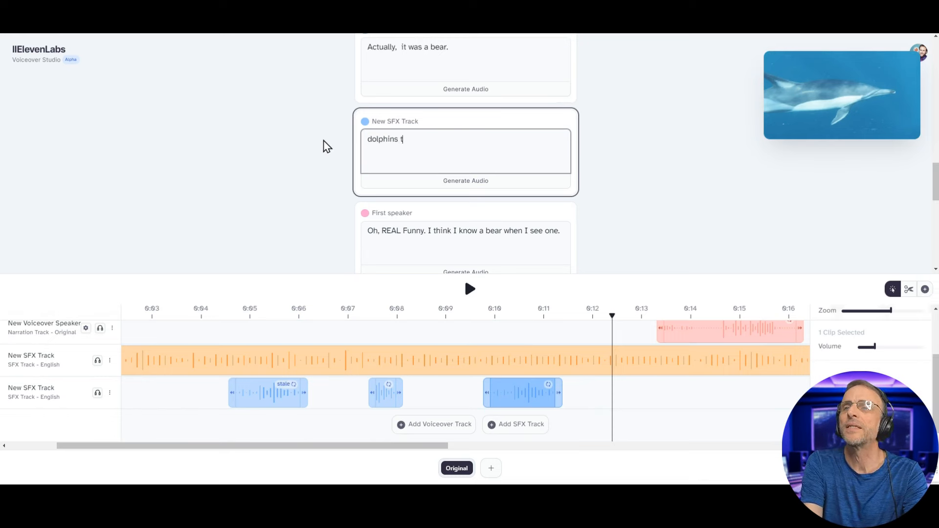
{"action": "type", "text": "alking"}
{"action": "left_click", "coordinate": [433, 182]}
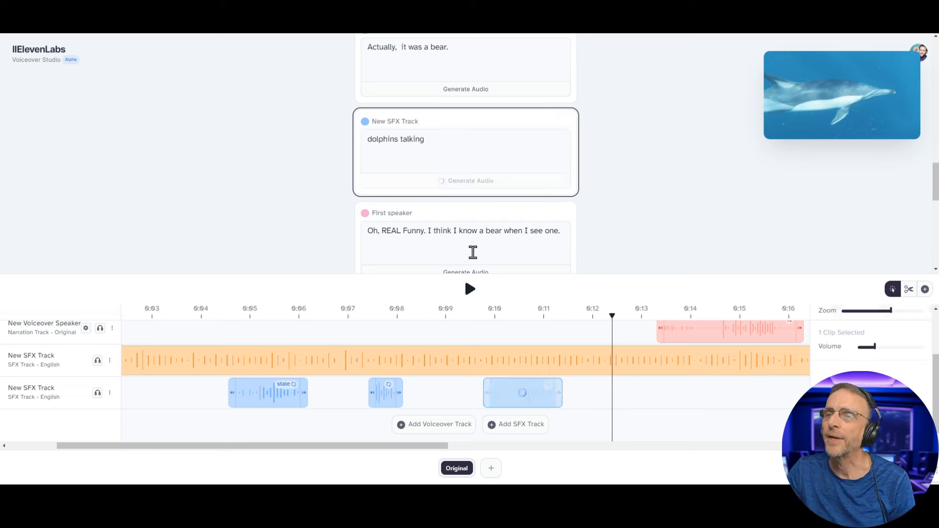
{"action": "left_click", "coordinate": [470, 289]}
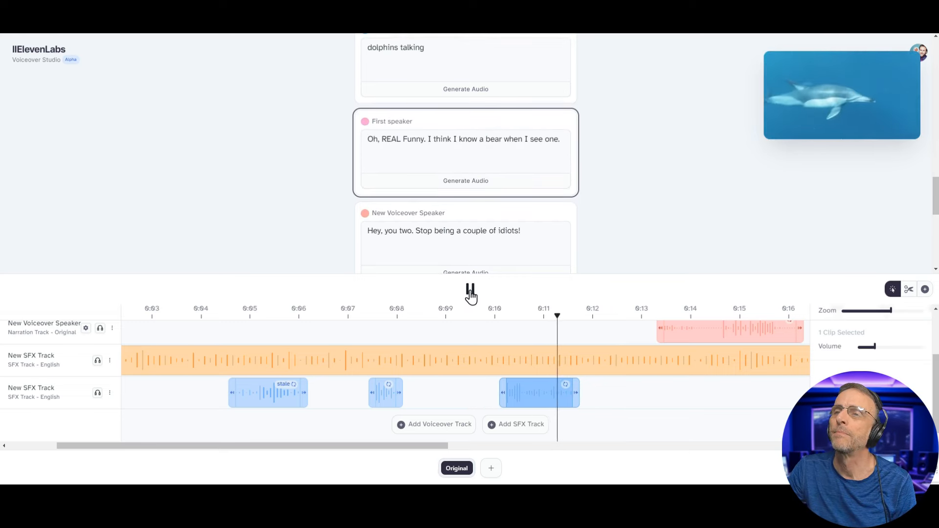
- Raise the volume of the dolphins talking clip to a bit over half and replay the passage around it
{"action": "left_click", "coordinate": [469, 289]}
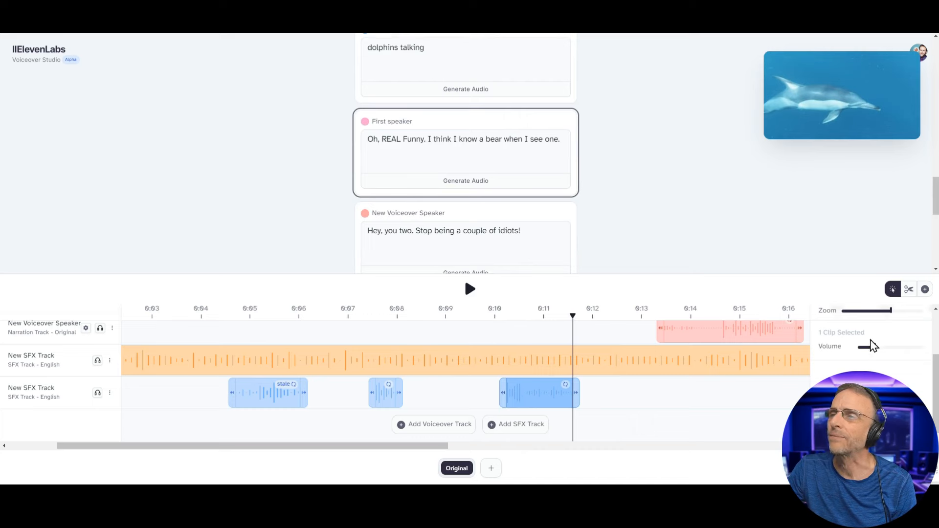
{"action": "left_click_drag", "start_coordinate": [875, 349], "coordinate": [895, 348]}
{"action": "left_click", "coordinate": [469, 289]}
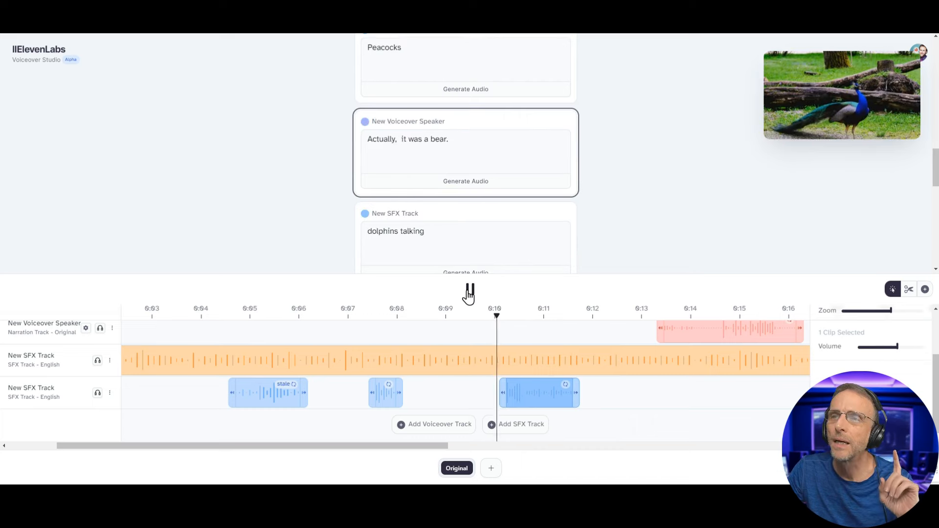
{"action": "left_click", "coordinate": [469, 292]}
- Regenerate the dolphins talking clip, play it and lower its volume to about a quarter
{"action": "left_click", "coordinate": [564, 385]}
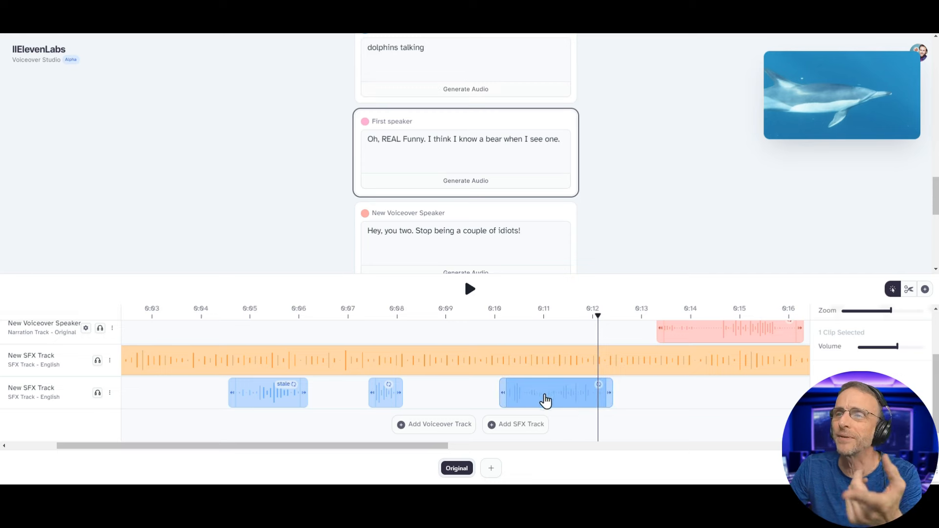
{"action": "left_click", "coordinate": [474, 324]}
{"action": "left_click", "coordinate": [471, 289]}
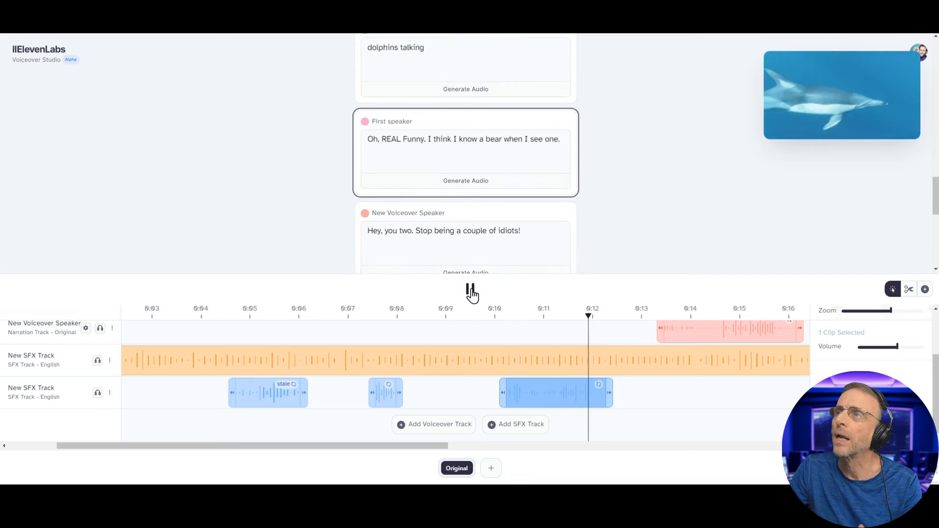
{"action": "left_click", "coordinate": [471, 294]}
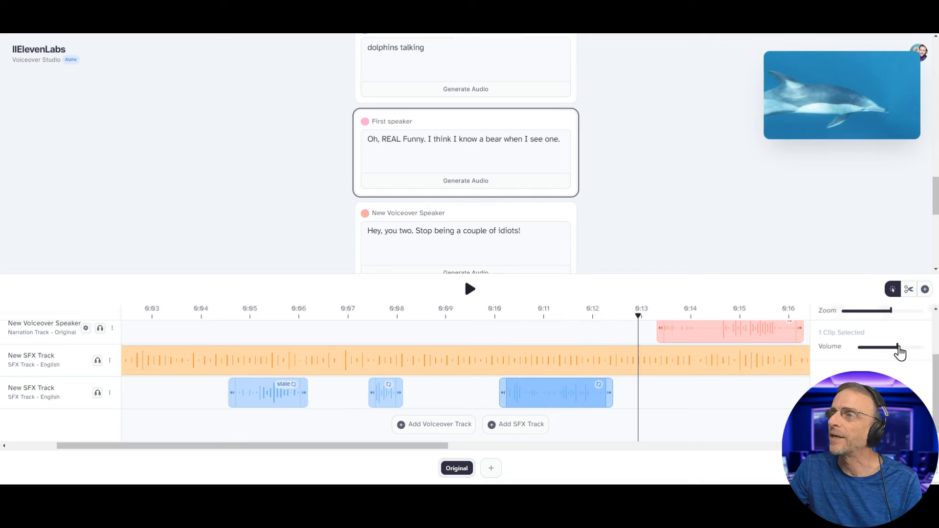
{"action": "left_click_drag", "start_coordinate": [899, 351], "coordinate": [873, 348]}
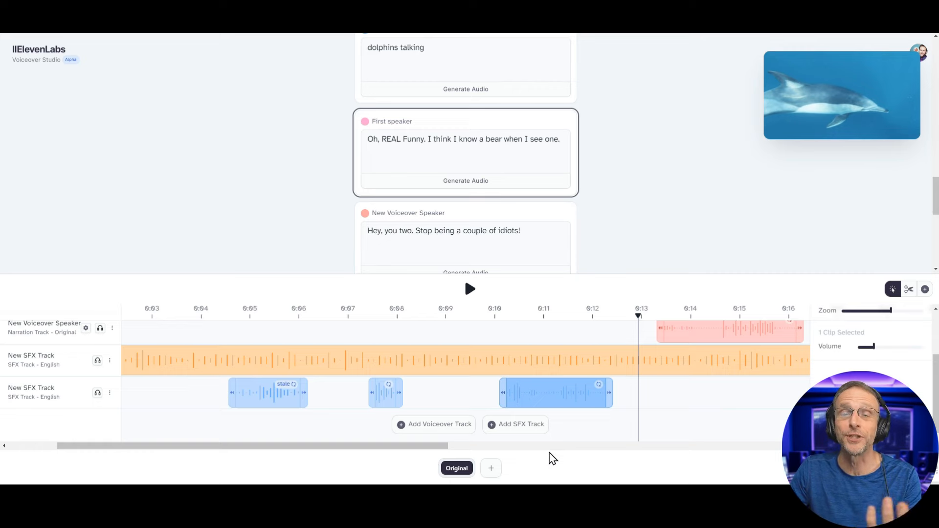
- Add the third speaker's line "And this man thinks he's getting a good workout." at about 0:18.8 and play it
{"action": "key", "text": "space"}
{"action": "scroll", "coordinate": [454, 337], "scroll_direction": "up", "scroll_amount": 2}
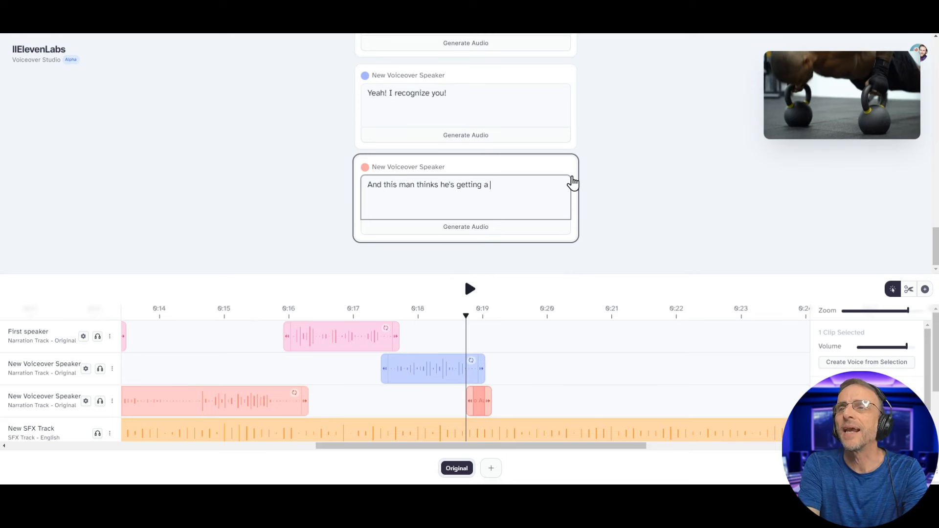
{"action": "left_click", "coordinate": [470, 289]}
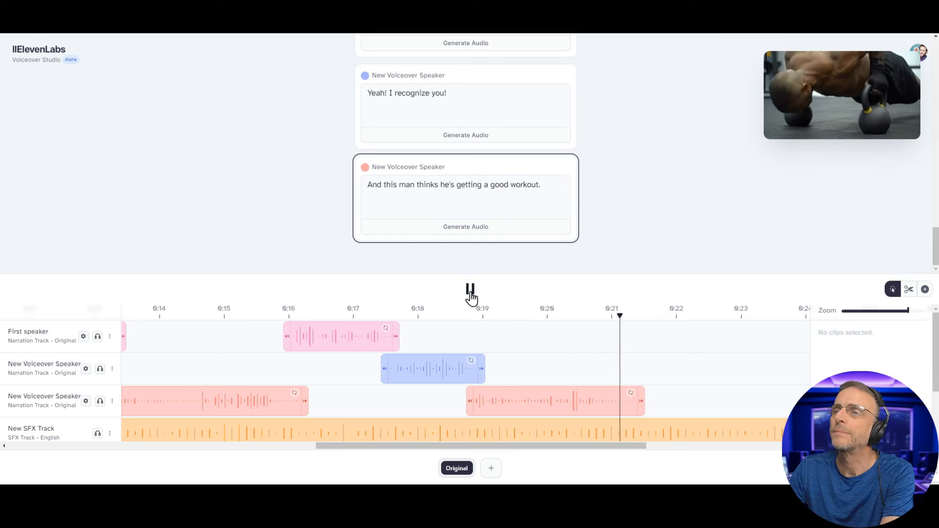
- Add the first speaker's line "What are you even TALKING about? This is a nature show where we focus soley on big dogs." at about 0:21
{"action": "type", "text": "ature s"}
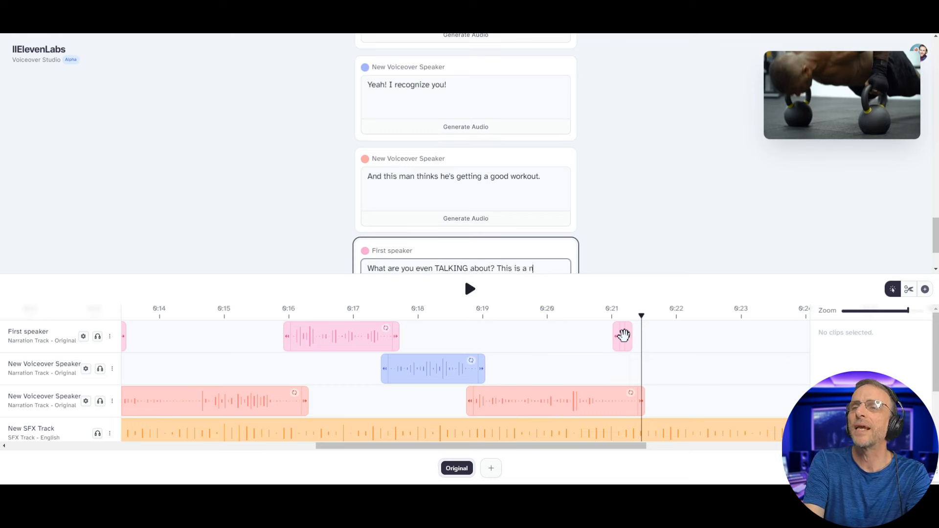
{"action": "type", "text": "how where we focus soley on big"}
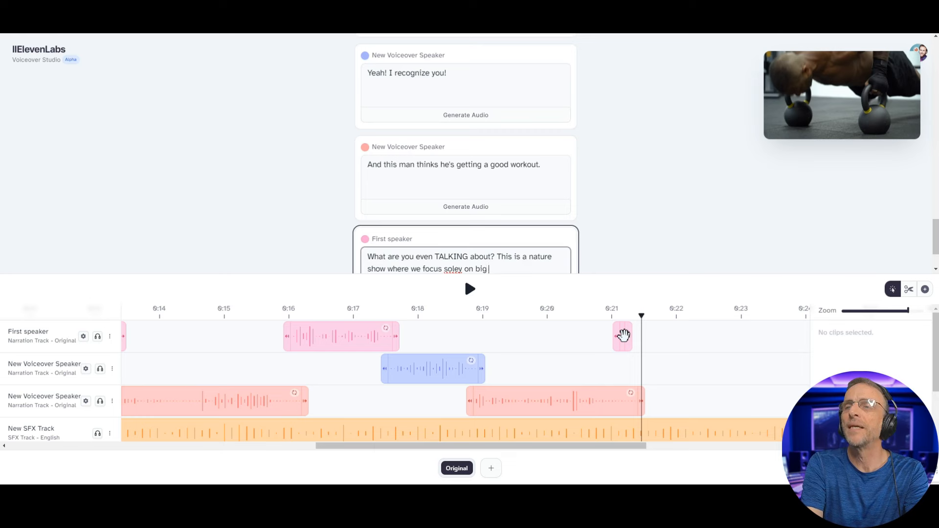
{"action": "left_click", "coordinate": [470, 289]}
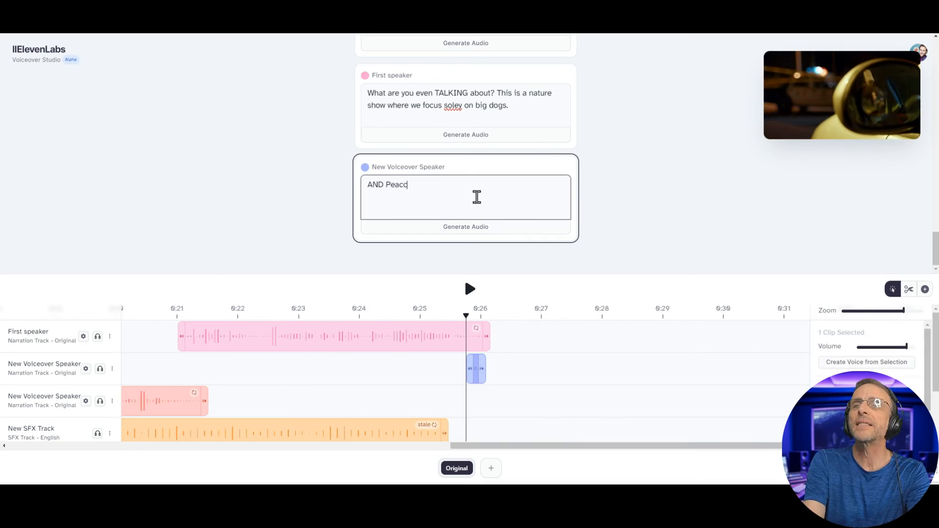
- Add the second speaker's reply "AND Peacocks!" at about 0:25.8 and play it
{"action": "left_click", "coordinate": [473, 296]}
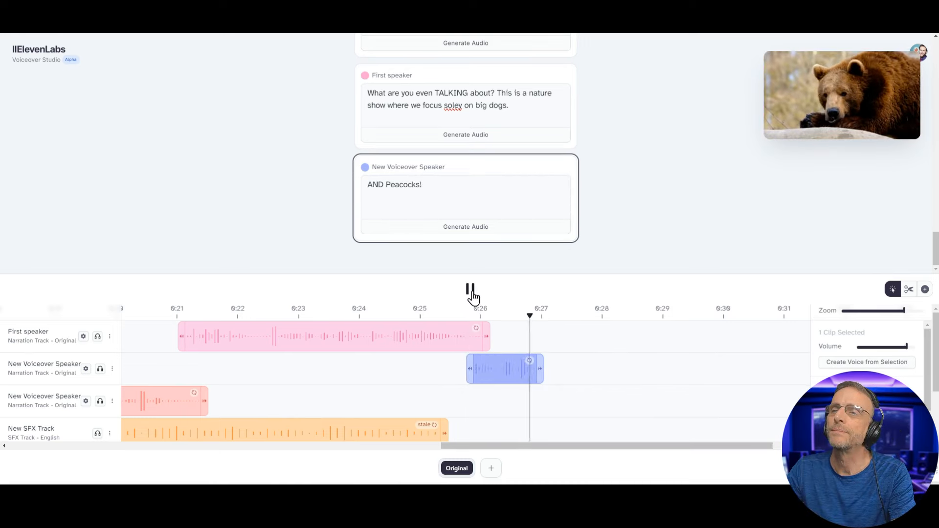
{"action": "left_click", "coordinate": [473, 296]}
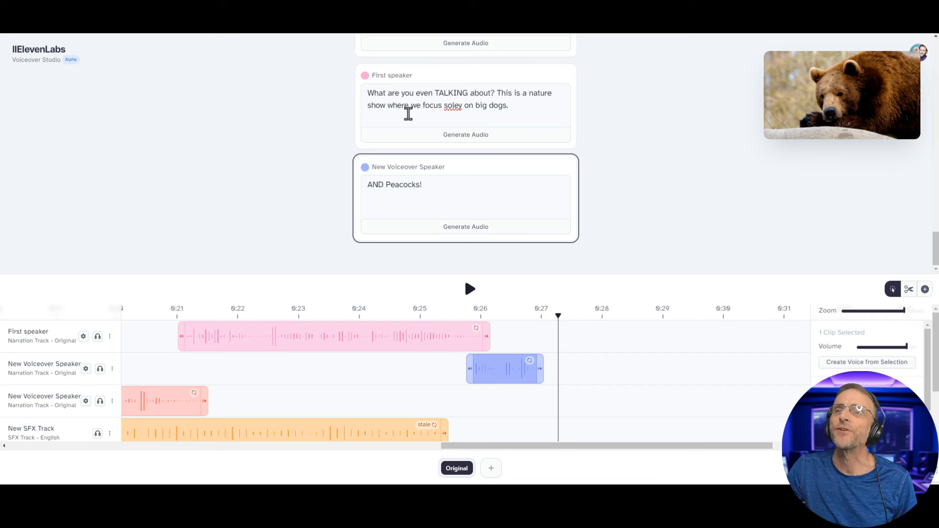
- Rename the three voiceover tracks with each speaker's first name and check the labels on the script cards
{"action": "left_click", "coordinate": [50, 331]}
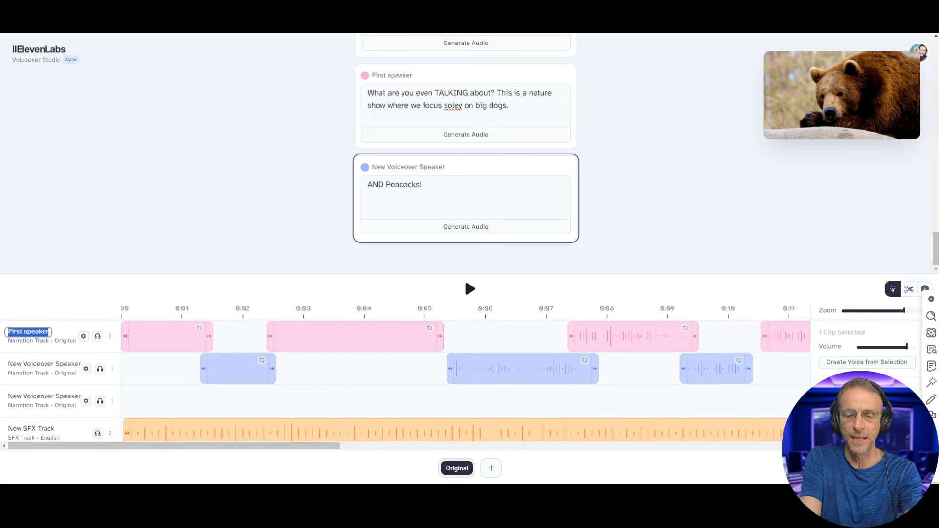
{"action": "type", "text": "Bob"}
{"action": "left_click", "coordinate": [74, 373]}
{"action": "type", "text": "Trace"}
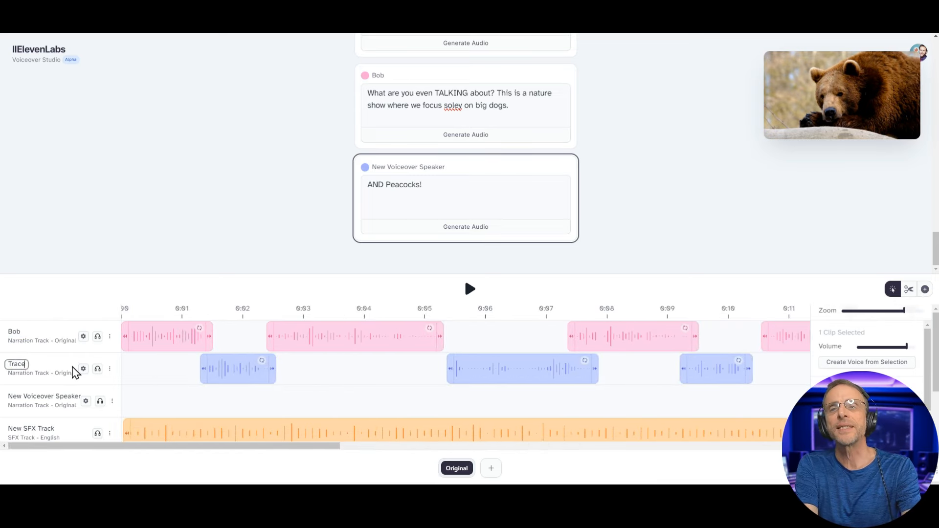
{"action": "type", "text": "y"}
{"action": "left_click", "coordinate": [76, 396]}
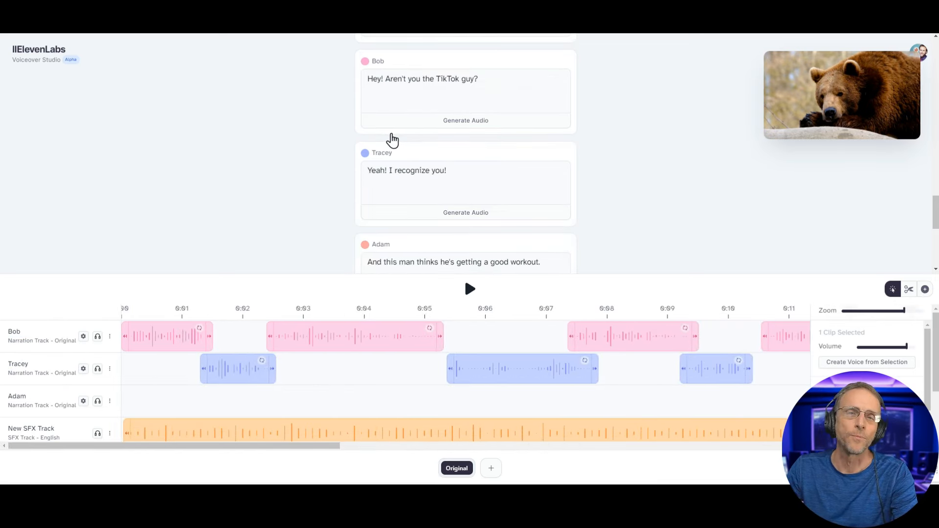
{"action": "scroll", "coordinate": [383, 152], "scroll_direction": "down", "scroll_amount": 5}
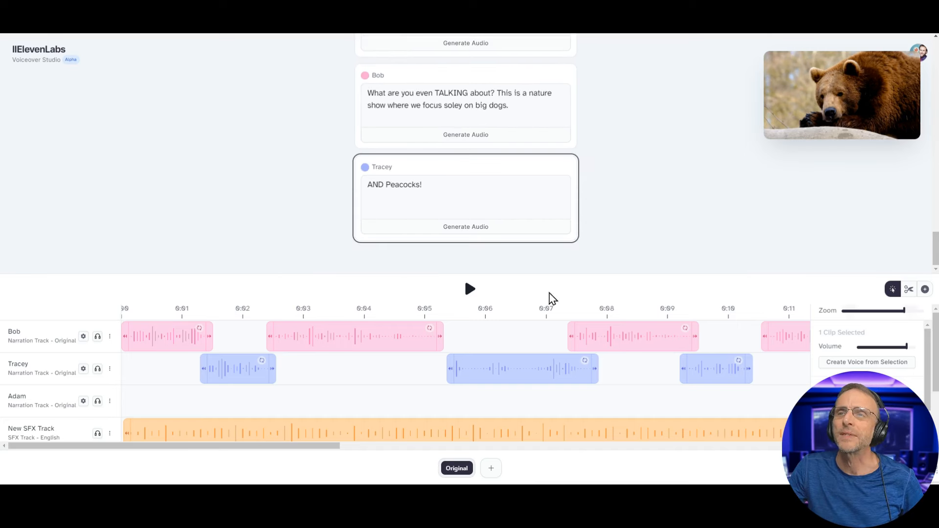
- Play through the dialogue and replay the ending from about 0:21.7 to check how the lines match the video
{"action": "left_click", "coordinate": [471, 293]}
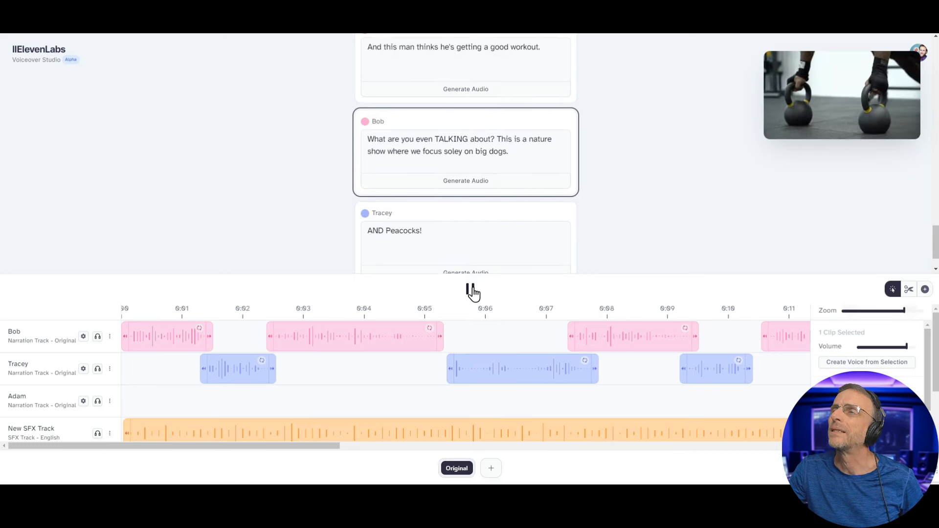
{"action": "left_click", "coordinate": [470, 291]}
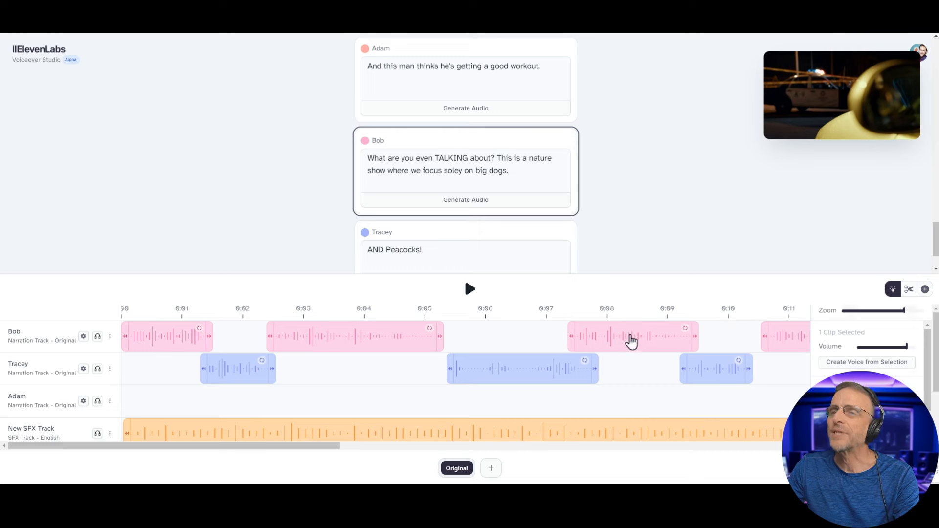
{"action": "scroll", "coordinate": [635, 342], "scroll_direction": "right", "scroll_amount": 10}
{"action": "left_click_drag", "start_coordinate": [189, 319], "coordinate": [330, 317]}
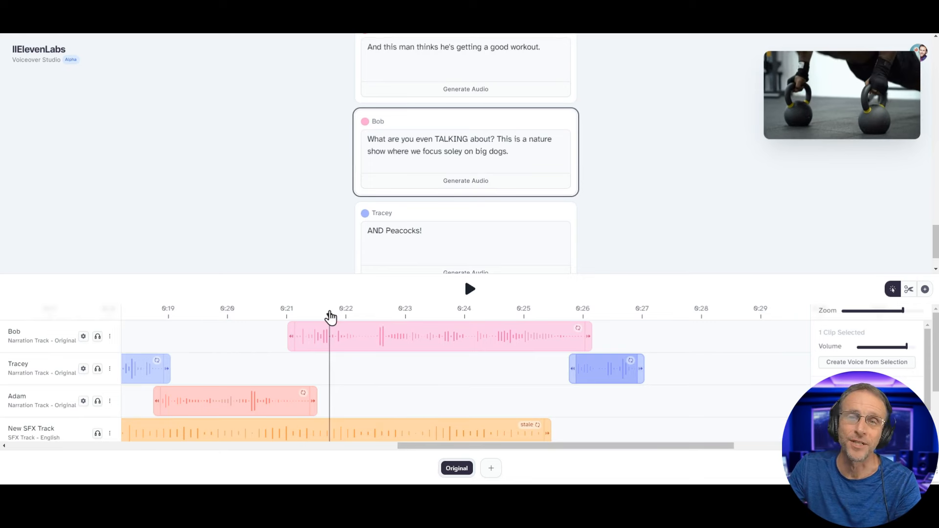
{"action": "left_click", "coordinate": [470, 289]}
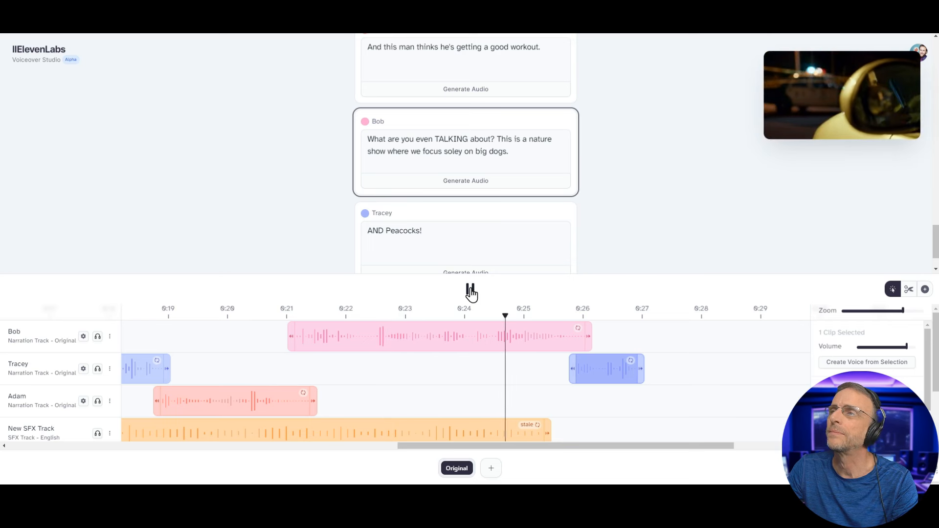
{"action": "left_click", "coordinate": [471, 291]}
- Move the last two dialogue clips to about 0:25.4 and 0:26, and insert the first speaker's line "Hey, do you hear sirens?" at about 0:21
{"action": "left_click_drag", "start_coordinate": [398, 338], "coordinate": [629, 336]}
{"action": "left_click_drag", "start_coordinate": [595, 380], "coordinate": [570, 378]}
{"action": "left_click_drag", "start_coordinate": [590, 342], "coordinate": [639, 334]}
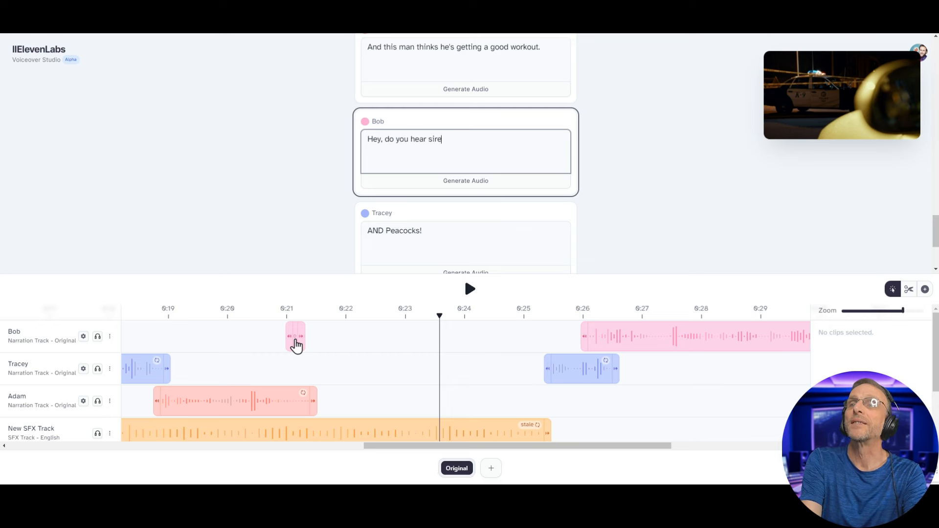
{"action": "type", "text": "s?"}
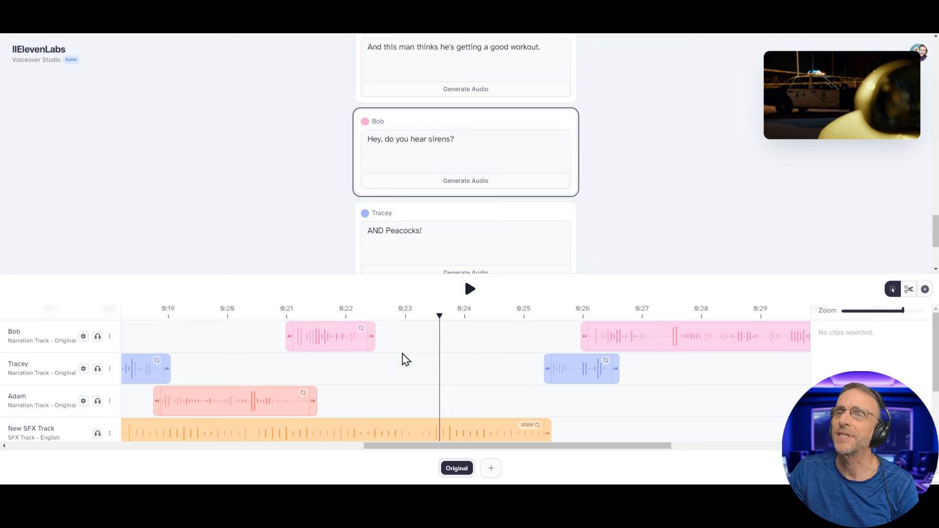
- Add a "police sirens" sound effect clip at about 0:21.2 on the second SFX track
{"action": "left_click_drag", "start_coordinate": [440, 322], "coordinate": [390, 304]}
{"action": "left_click_drag", "start_coordinate": [338, 342], "coordinate": [307, 404]}
{"action": "type", "text": "police sirens"}
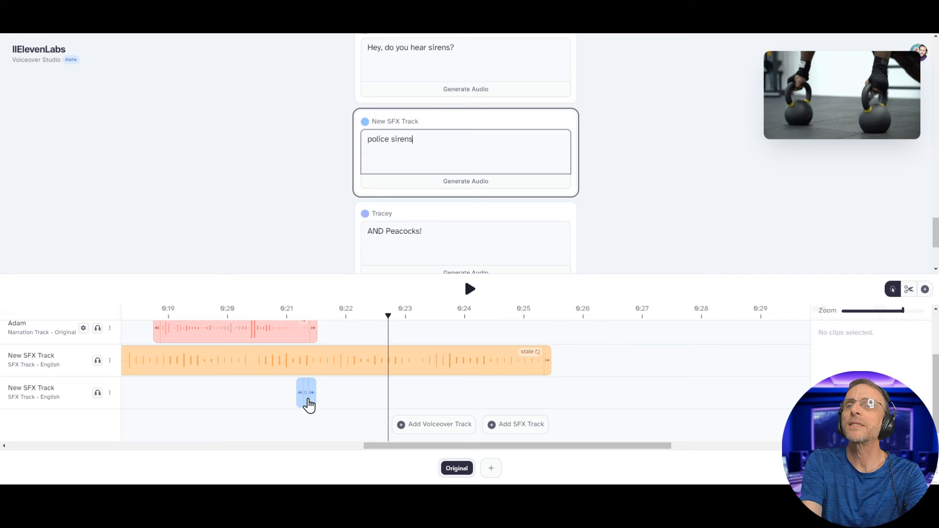
{"action": "scroll", "coordinate": [375, 390], "scroll_direction": "down", "scroll_amount": 5}
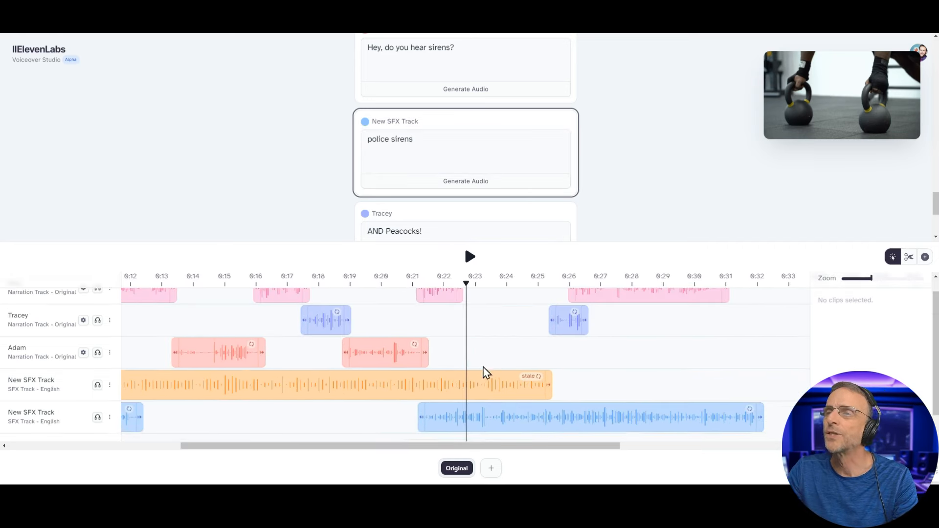
{"action": "scroll", "coordinate": [479, 374], "scroll_direction": "up", "scroll_amount": 1}
{"action": "scroll", "coordinate": [469, 382], "scroll_direction": "down", "scroll_amount": 1}
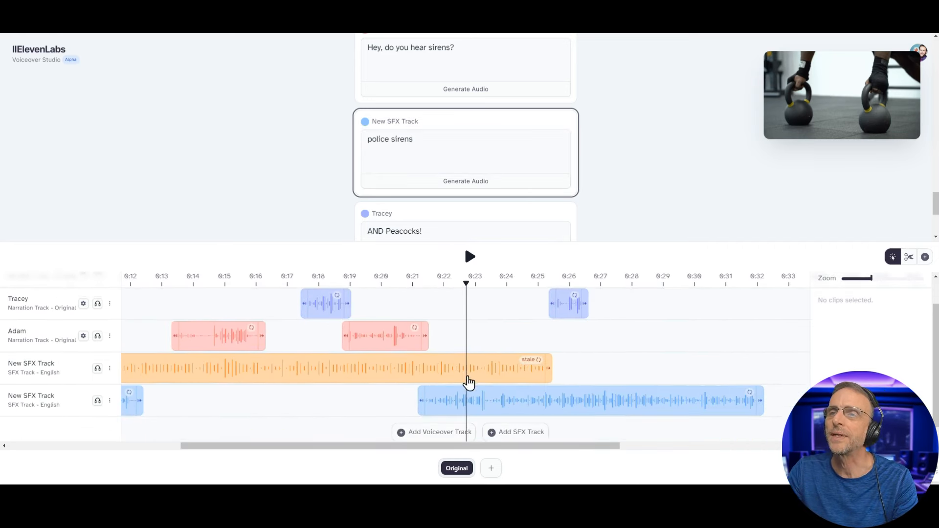
- Lower the police sirens clip's volume to about a fifth and play the mix from about 0:21 to 0:28
{"action": "scroll", "coordinate": [469, 389], "scroll_direction": "up", "scroll_amount": 1}
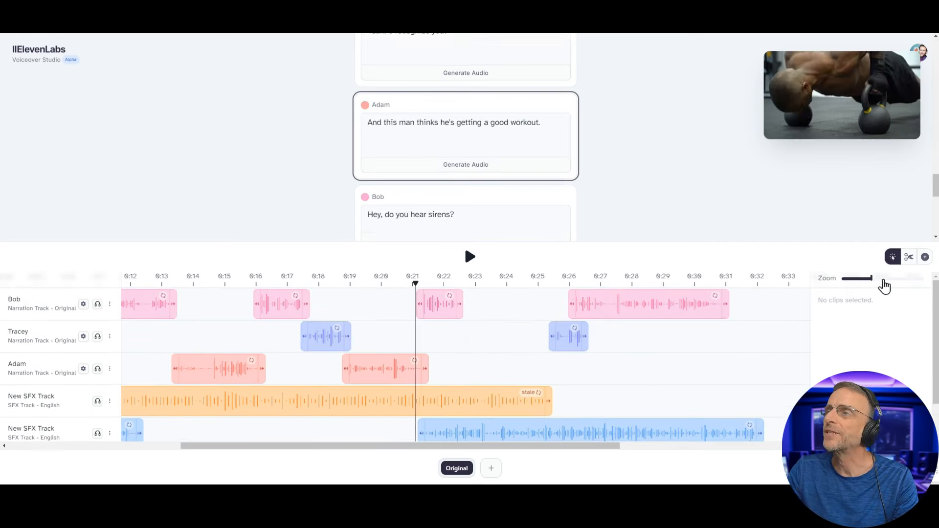
{"action": "left_click", "coordinate": [583, 436]}
{"action": "left_click_drag", "start_coordinate": [914, 314], "coordinate": [872, 324]}
{"action": "left_click", "coordinate": [469, 257]}
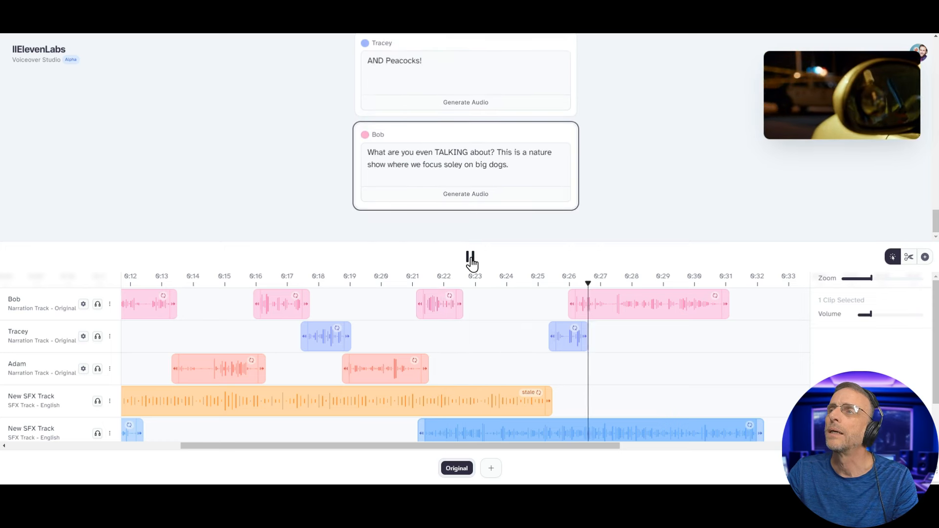
{"action": "left_click", "coordinate": [470, 257]}
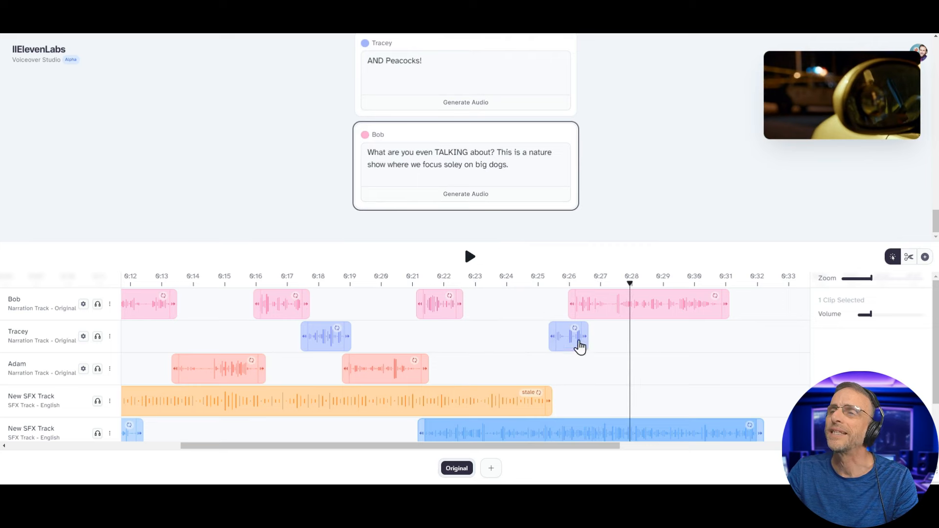
- Delete the "AND Peacocks!" and "What are you even TALKING about?" clips and replay the ending up to about 0:27
{"action": "left_click", "coordinate": [578, 343]}
{"action": "key", "text": "Delete"}
{"action": "left_click", "coordinate": [638, 307]}
{"action": "key", "text": "Delete"}
{"action": "left_click", "coordinate": [470, 257]}
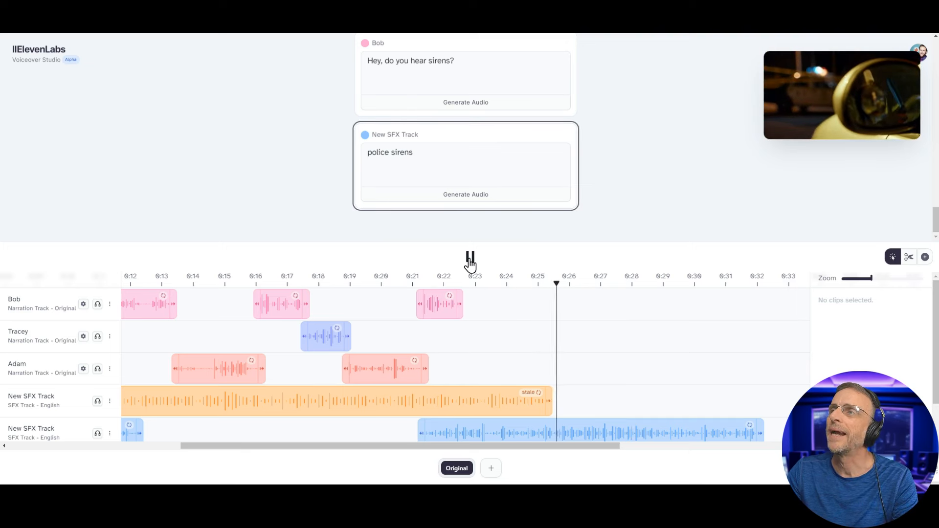
{"action": "left_click", "coordinate": [470, 257]}
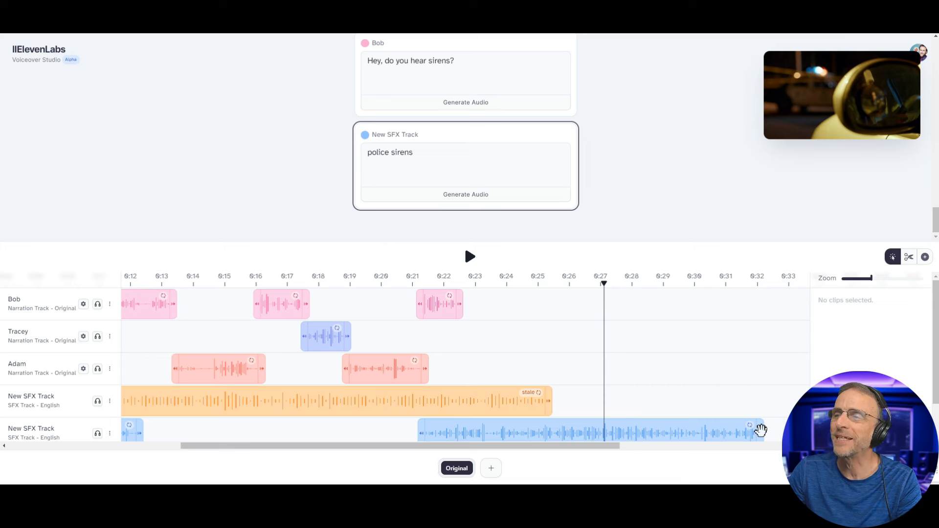
- Trim the end of the police sirens clip back to about 0:27.5 with the cutting tool
{"action": "left_click_drag", "start_coordinate": [761, 430], "coordinate": [731, 421]}
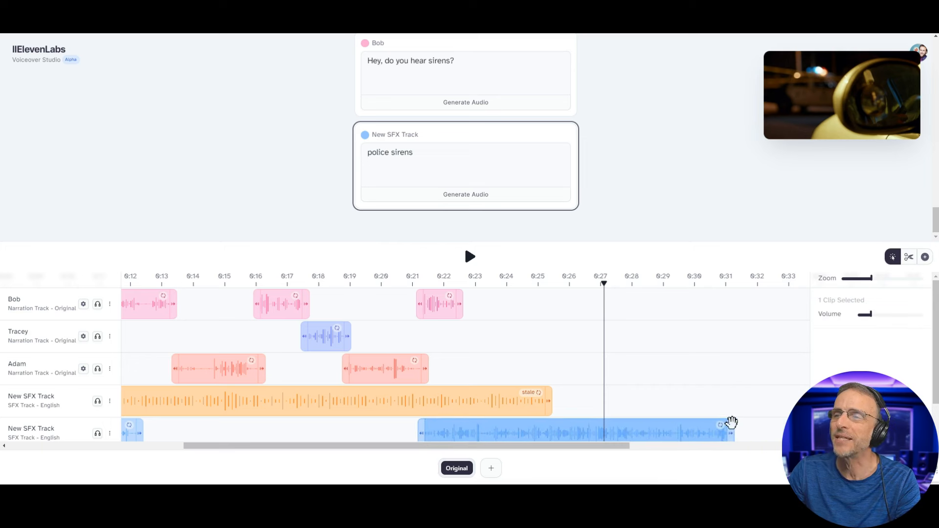
{"action": "key", "text": "ctrl+z"}
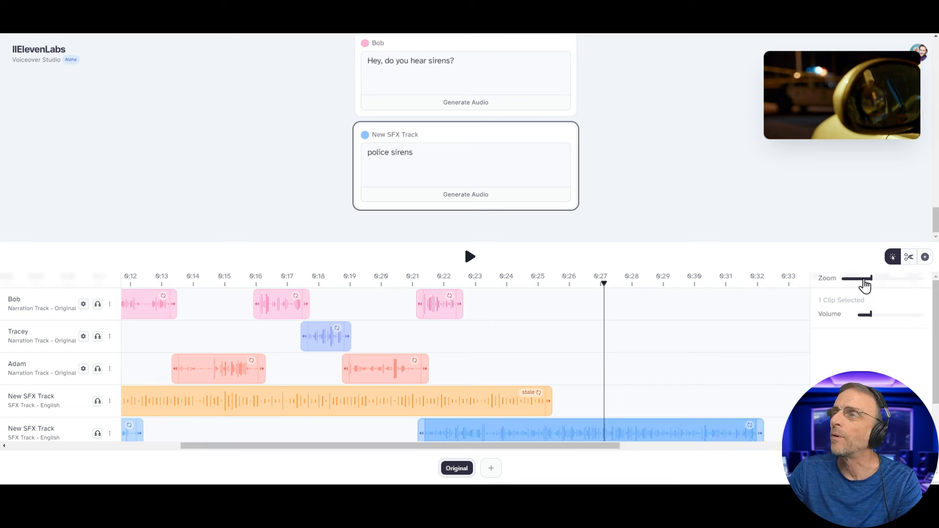
{"action": "left_click", "coordinate": [909, 258]}
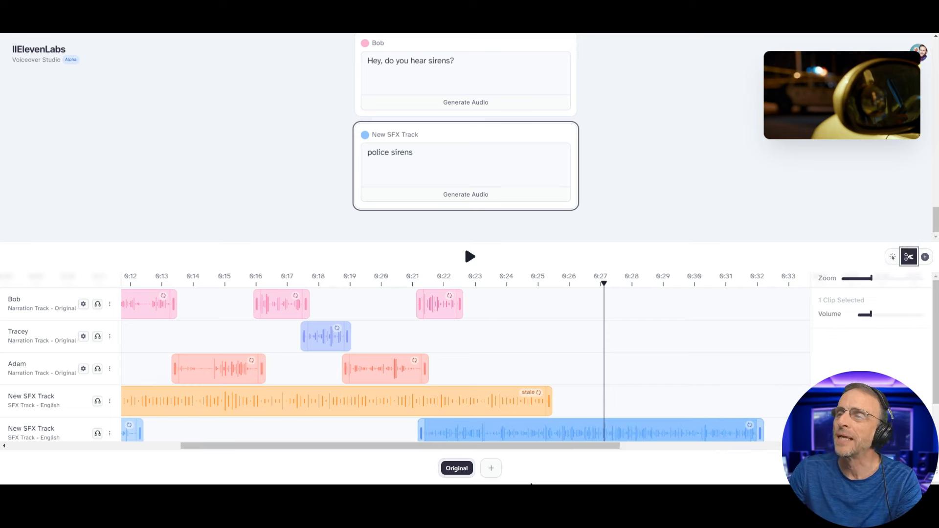
{"action": "left_click_drag", "start_coordinate": [759, 427], "coordinate": [614, 455]}
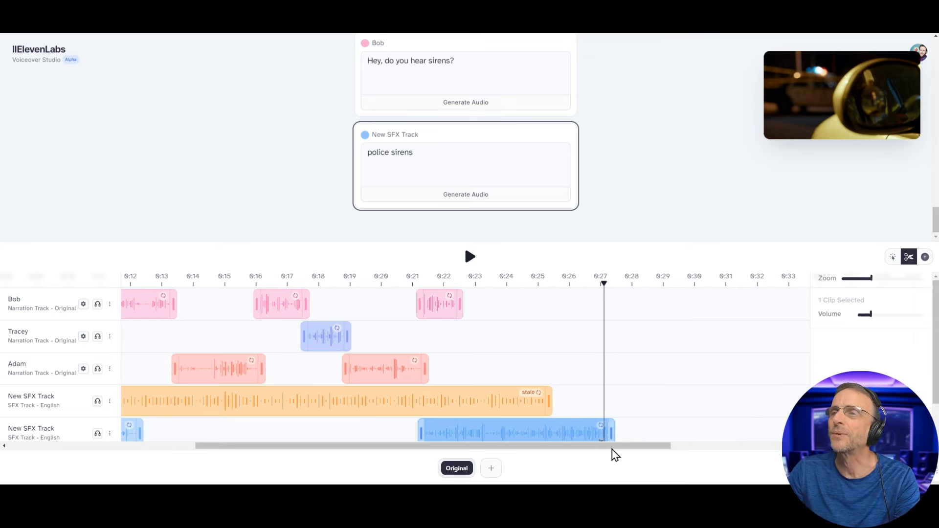
- Shorten the police sirens clip so it ends at about 0:24, and replay the mix from about 0:20.5
{"action": "scroll", "coordinate": [620, 383], "scroll_direction": "down", "scroll_amount": 1}
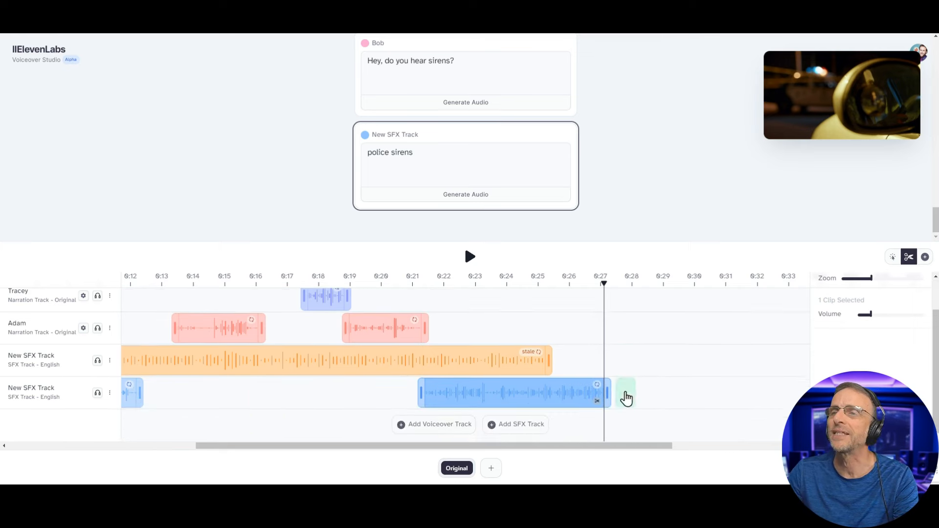
{"action": "left_click", "coordinate": [472, 283]}
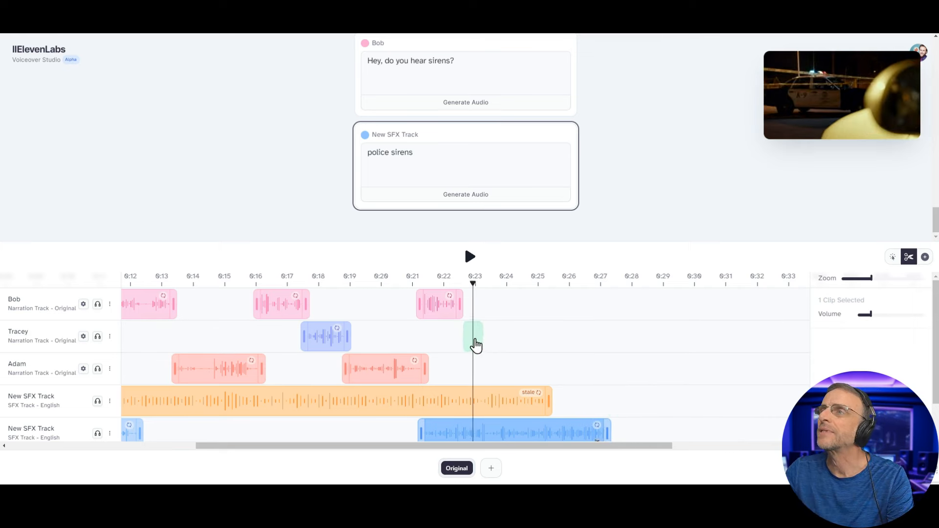
{"action": "left_click_drag", "start_coordinate": [476, 345], "coordinate": [501, 348]}
{"action": "left_click_drag", "start_coordinate": [610, 431], "coordinate": [505, 428]}
{"action": "left_click", "coordinate": [393, 289]}
{"action": "left_click", "coordinate": [470, 257]}
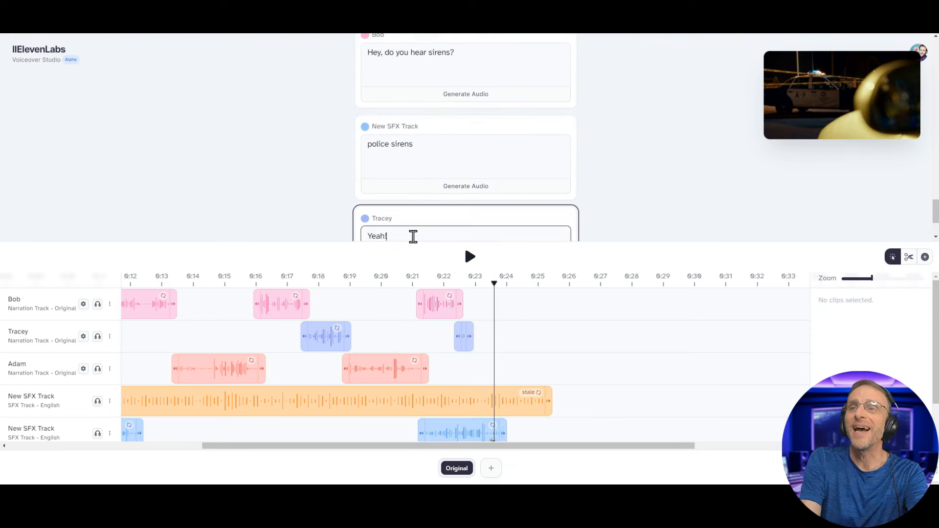
- Give the second speaker the line "Yeah! Did someone call the police?" at about 0:22.3 and generate its audio
{"action": "type", "text": "OId someone "}
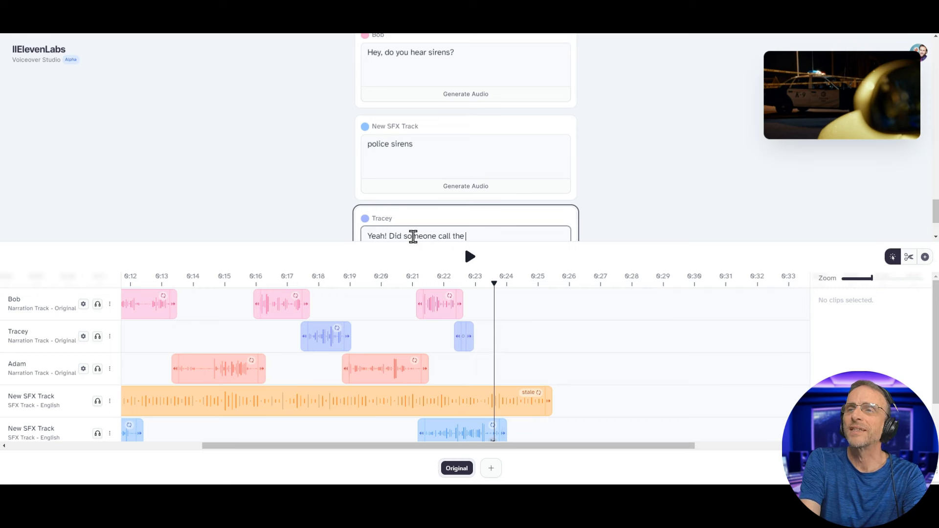
{"action": "type", "text": "call the police?"}
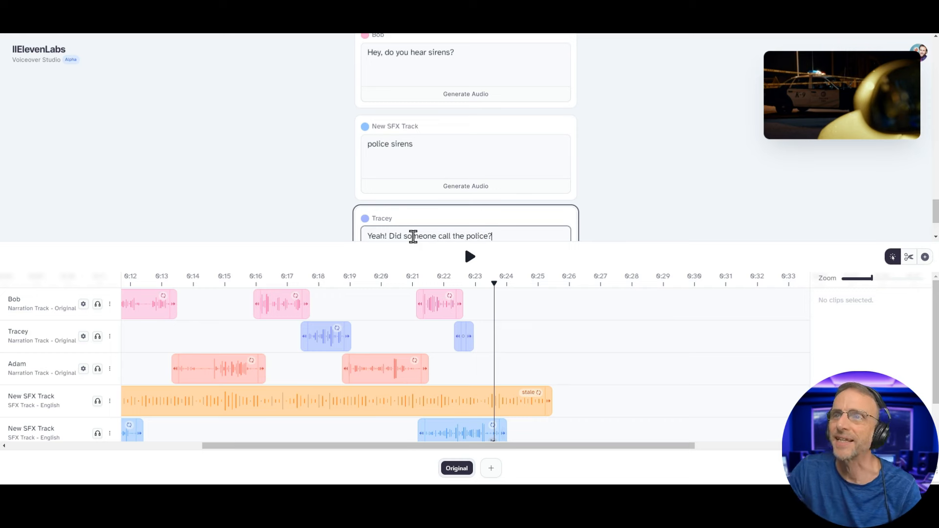
{"action": "key", "text": "Return"}
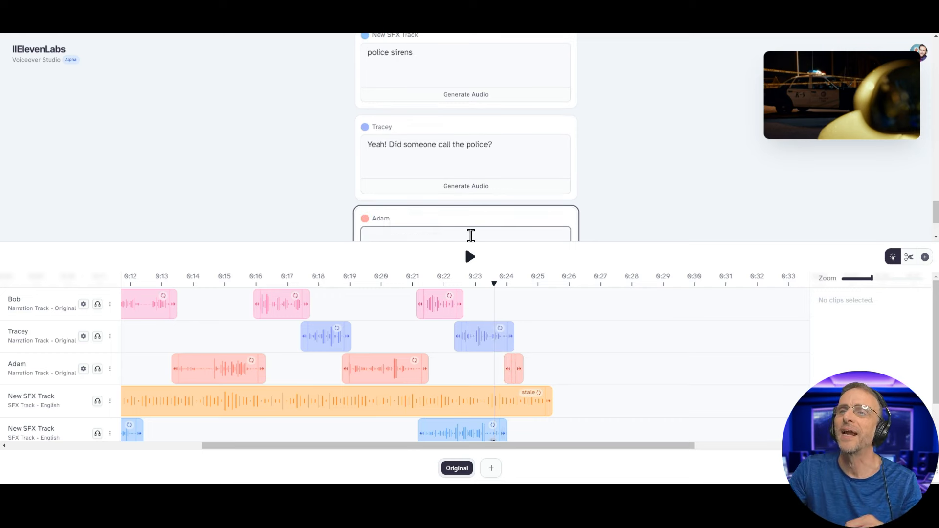
- Enter "I'm OUTTA HERE!" for the third speaker's clip at about 0:24 and play the ending to about 0:25
{"action": "type", "text": "I'm OUTTA HERE"}
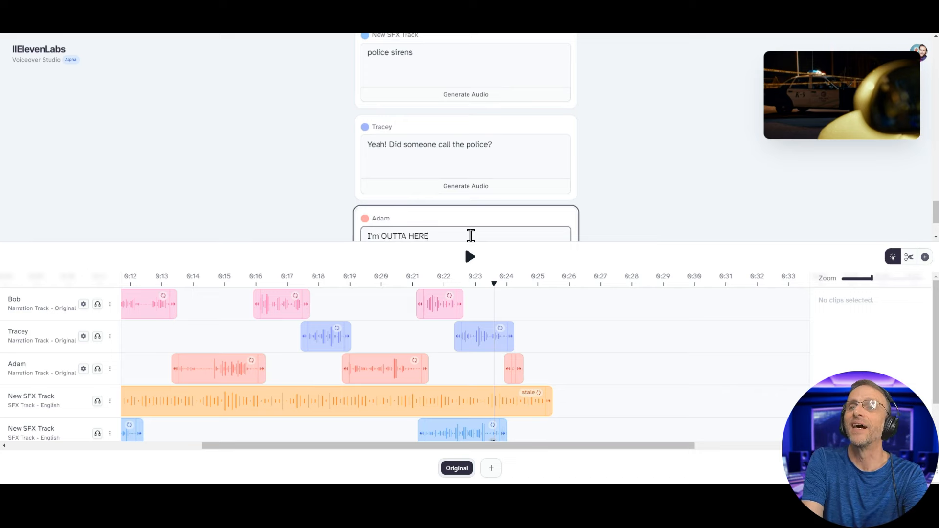
{"action": "left_click", "coordinate": [469, 256]}
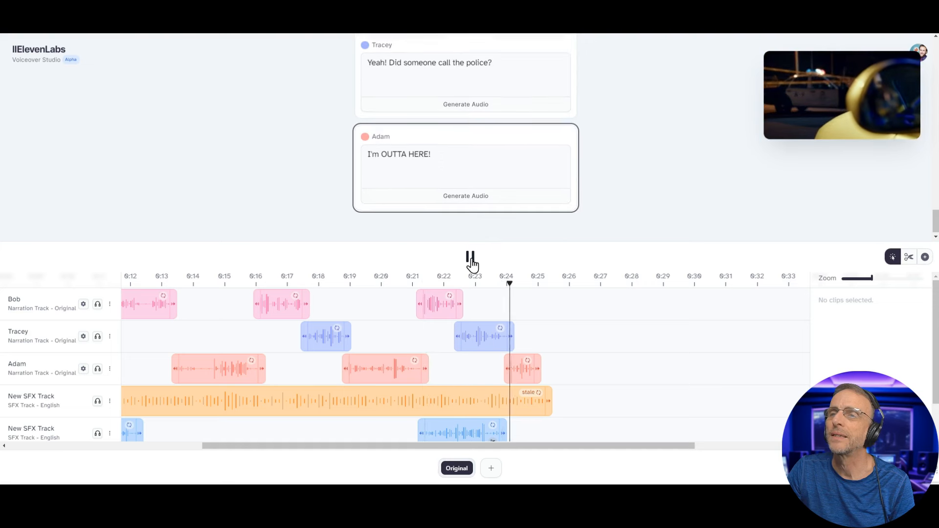
{"action": "left_click", "coordinate": [471, 264]}
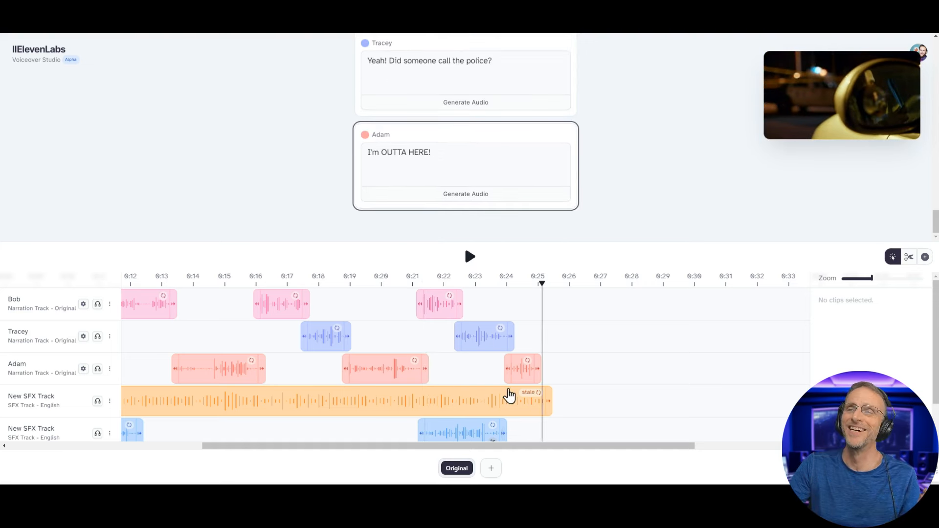
- Lower the "I'm OUTTA HERE!" clip's volume to -10.8 dB and check the volume of the "Hey, do you hear sirens?" clip
{"action": "left_click", "coordinate": [519, 379]}
{"action": "mouse_move", "coordinate": [895, 317]}
{"action": "left_click_drag", "start_coordinate": [895, 317], "coordinate": [889, 318]}
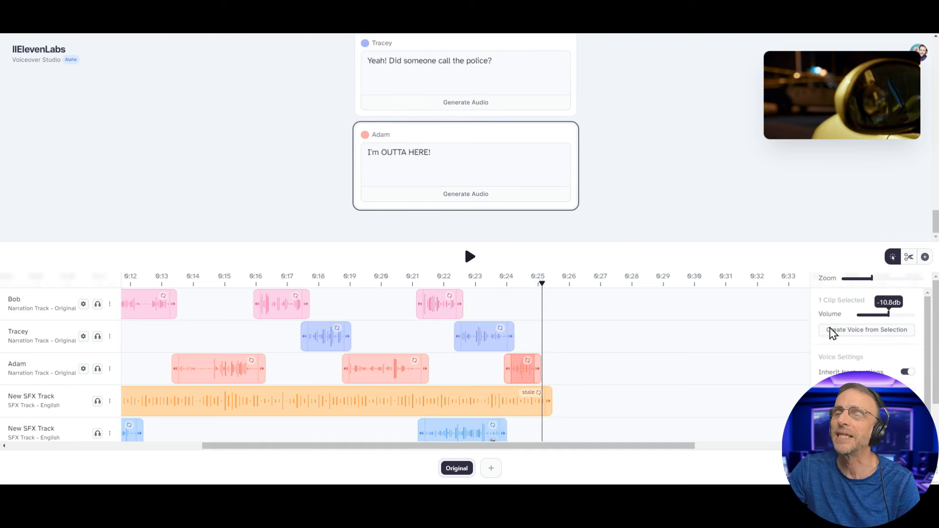
{"action": "left_click", "coordinate": [443, 304]}
{"action": "mouse_move", "coordinate": [908, 320]}
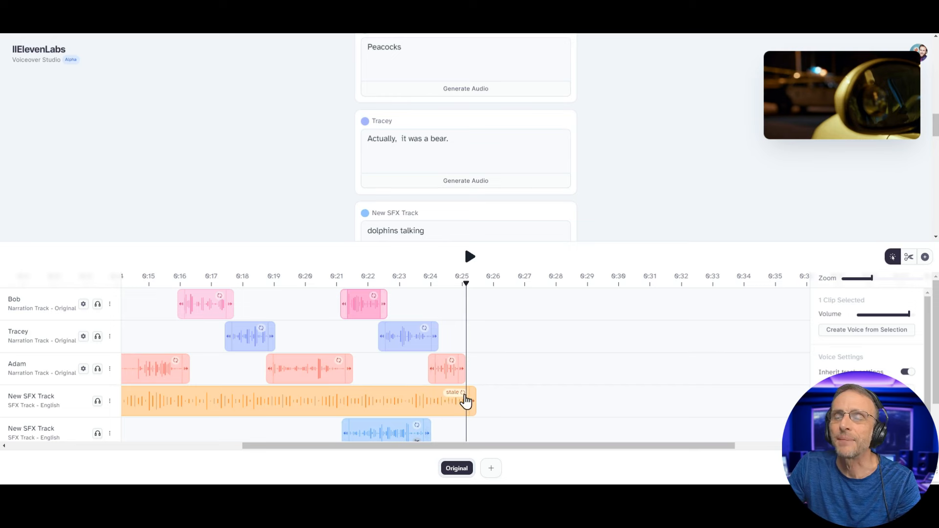
- Look over all the tracks and play the finished mix from the beginning
{"action": "left_click_drag", "start_coordinate": [465, 400], "coordinate": [24, 447]}
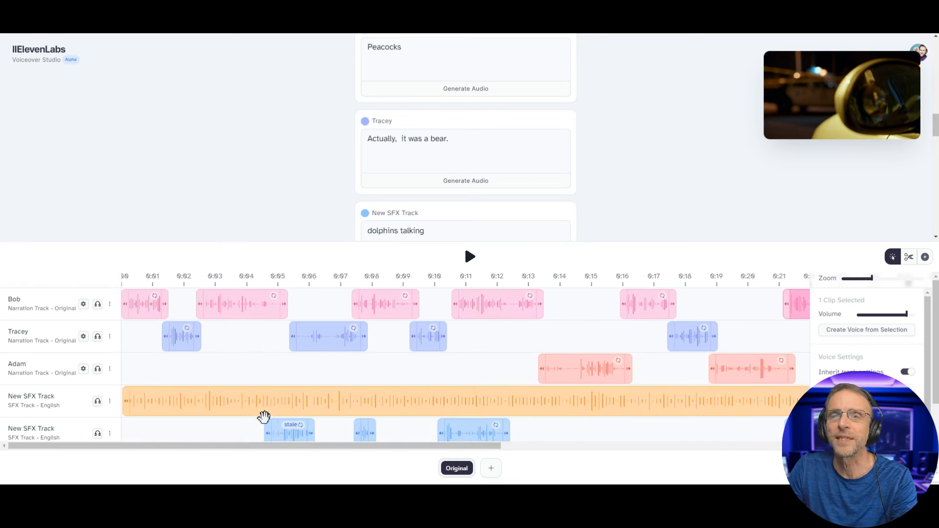
{"action": "scroll", "coordinate": [275, 400], "scroll_direction": "down", "scroll_amount": 2}
{"action": "scroll", "coordinate": [276, 401], "scroll_direction": "up", "scroll_amount": 2}
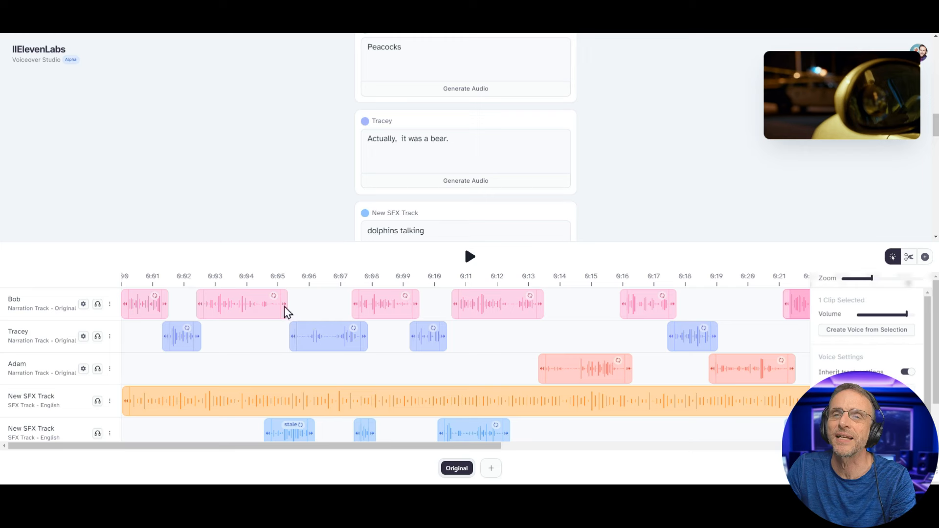
{"action": "scroll", "coordinate": [164, 331], "scroll_direction": "down", "scroll_amount": 2}
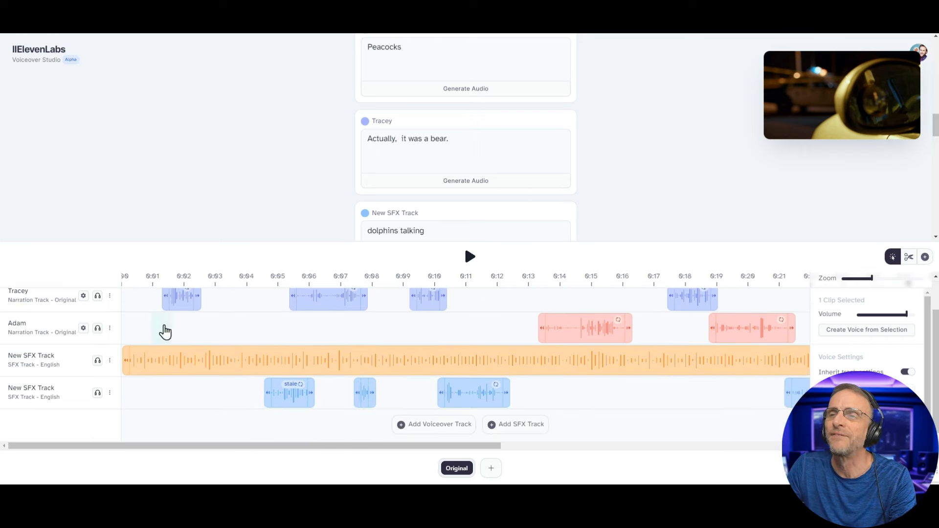
{"action": "scroll", "coordinate": [173, 317], "scroll_direction": "up", "scroll_amount": 2}
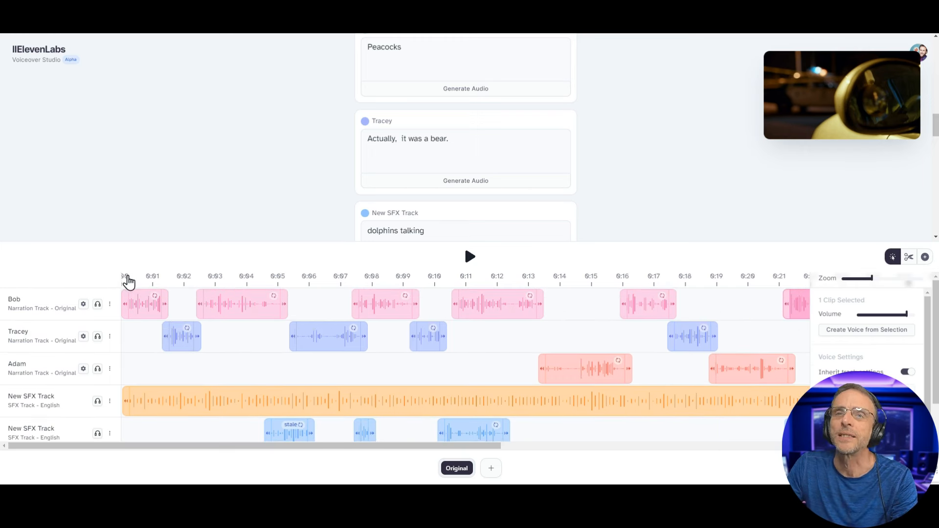
{"action": "left_click", "coordinate": [128, 280]}
{"action": "left_click", "coordinate": [465, 264]}
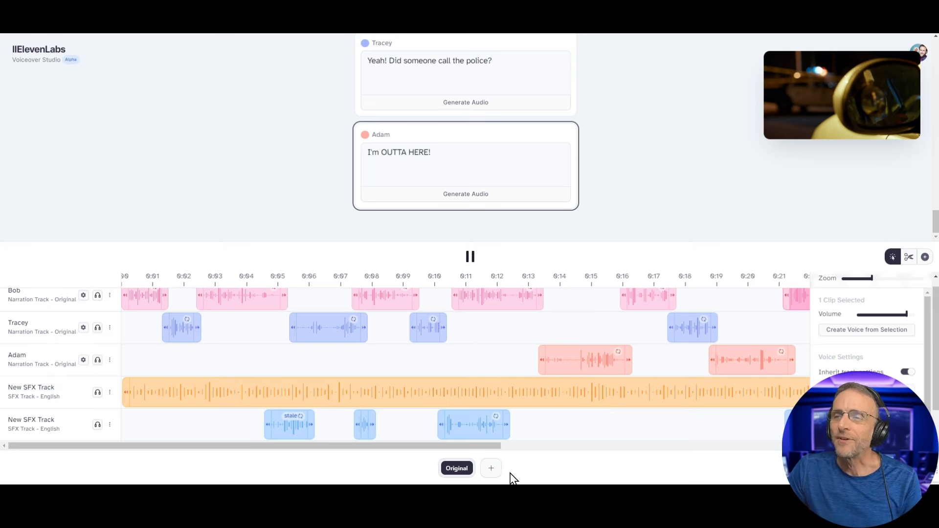
- Add French as a target language for the voiceover
{"action": "left_click", "coordinate": [491, 469]}
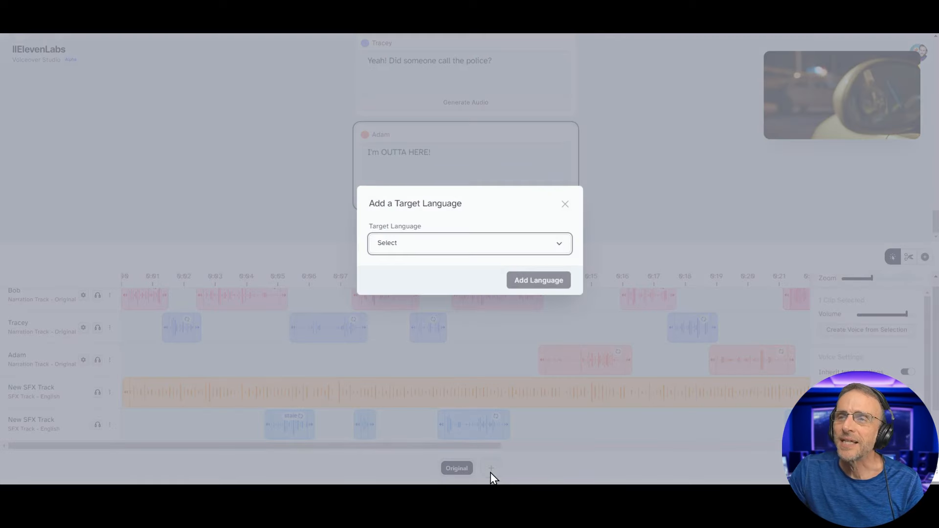
{"action": "left_click", "coordinate": [419, 249]}
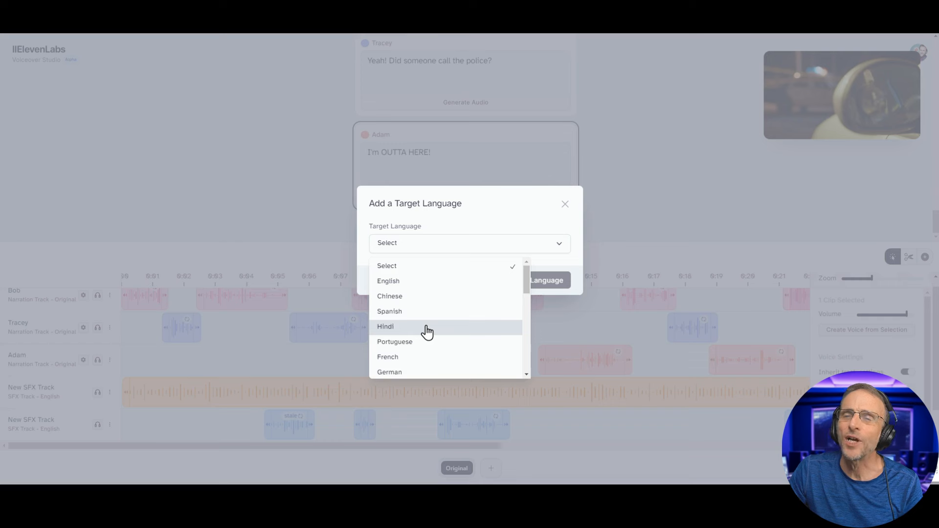
{"action": "scroll", "coordinate": [426, 331], "scroll_direction": "down", "scroll_amount": 2}
{"action": "left_click", "coordinate": [394, 289]}
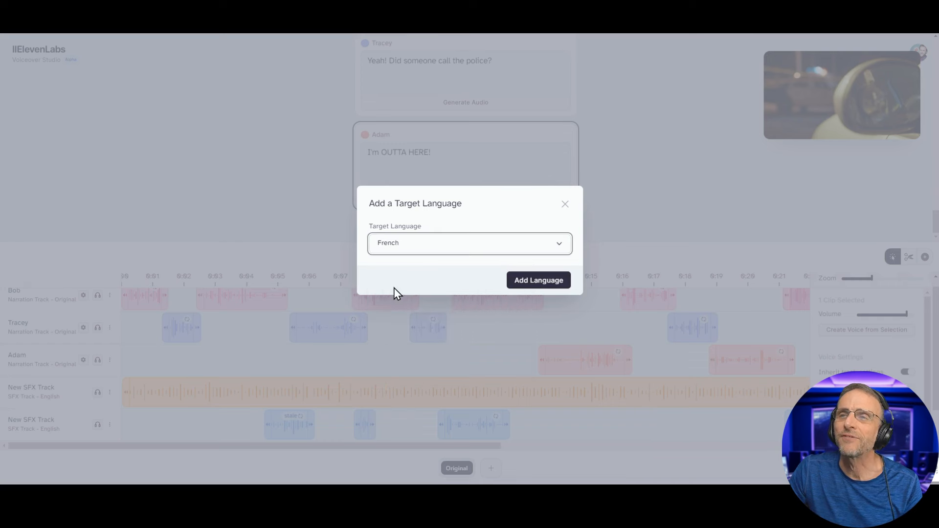
{"action": "left_click", "coordinate": [539, 281]}
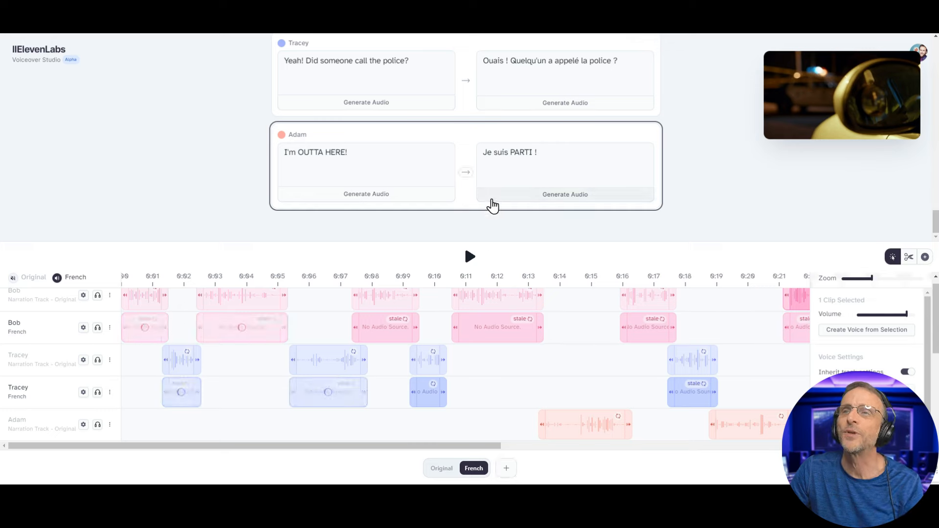
- Review the French translations and play the French version from the start to about 0:05.6
{"action": "scroll", "coordinate": [494, 203], "scroll_direction": "up", "scroll_amount": 8}
{"action": "scroll", "coordinate": [507, 161], "scroll_direction": "up", "scroll_amount": 7}
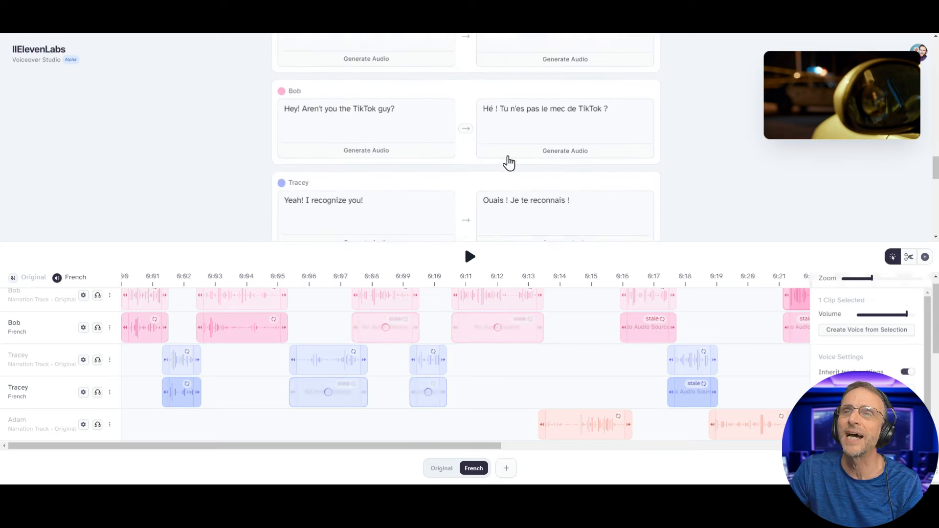
{"action": "scroll", "coordinate": [530, 185], "scroll_direction": "down", "scroll_amount": 2}
{"action": "scroll", "coordinate": [431, 308], "scroll_direction": "down", "scroll_amount": 3}
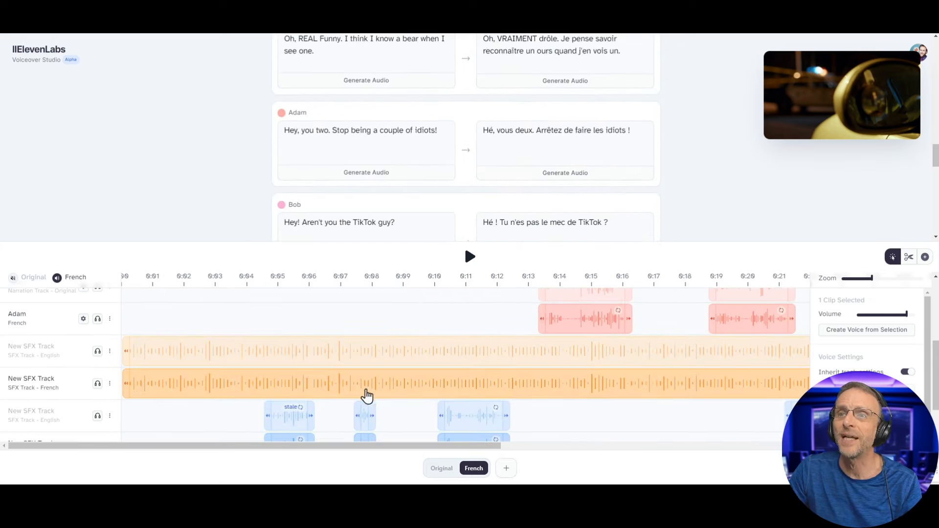
{"action": "left_click", "coordinate": [134, 282]}
{"action": "left_click", "coordinate": [469, 257]}
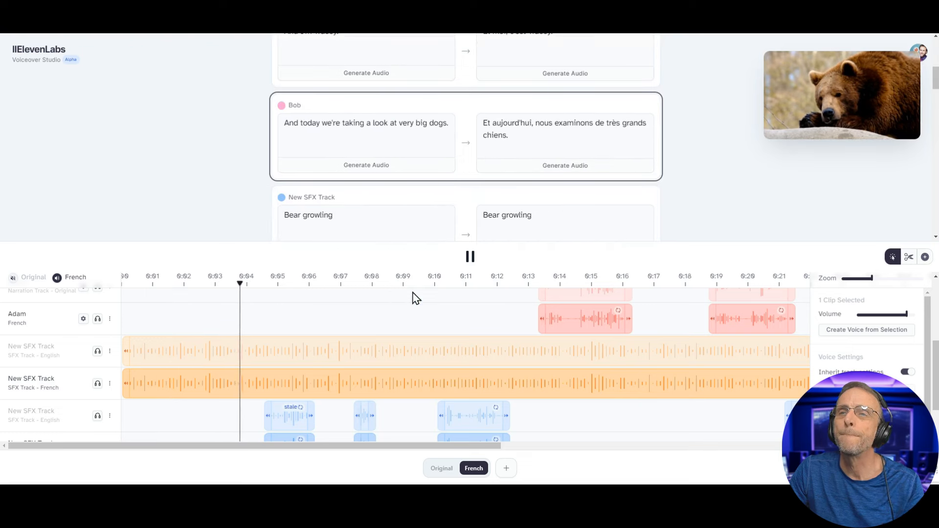
{"action": "scroll", "coordinate": [426, 308], "scroll_direction": "up", "scroll_amount": 3}
{"action": "left_click", "coordinate": [470, 257]}
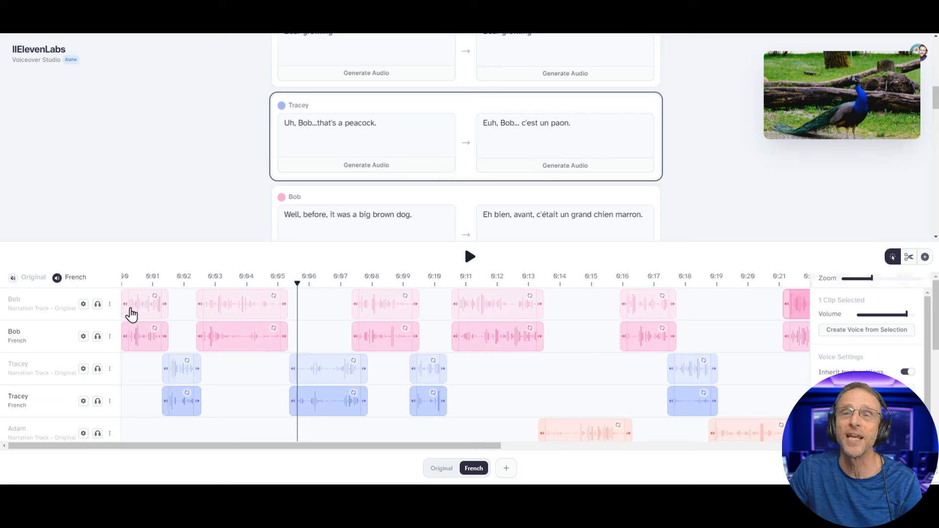
- Regenerate the first speaker's opening French clip with dynamic duration
{"action": "right_click", "coordinate": [132, 341]}
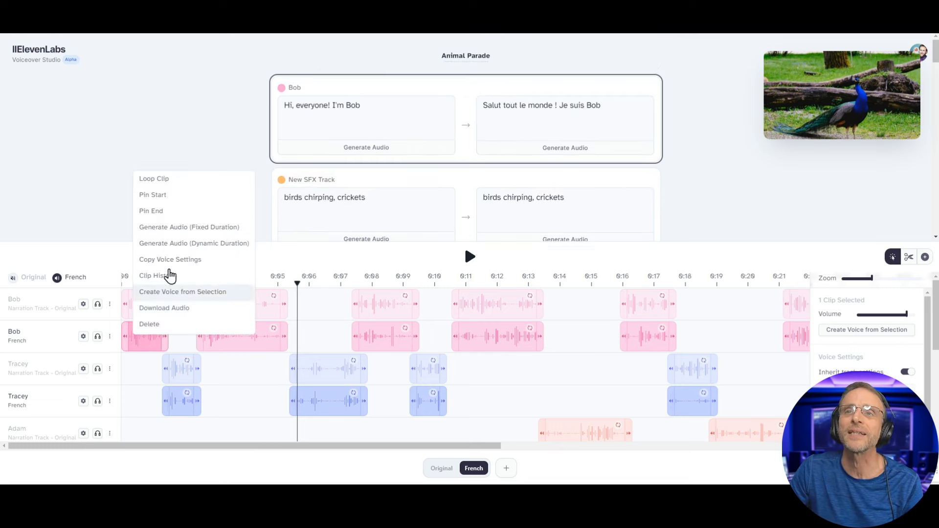
{"action": "left_click", "coordinate": [195, 244]}
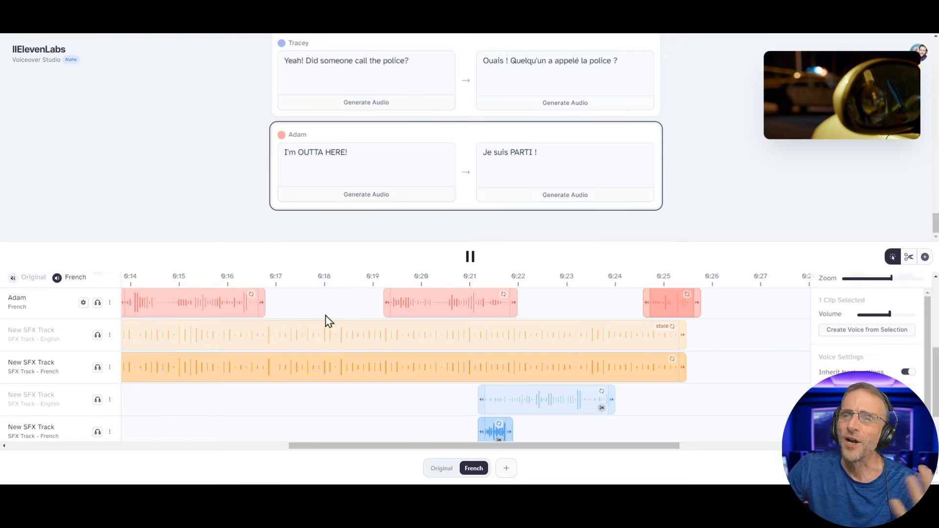
- Check the timing of the French clips near the ending and export the French version as an MP4 video
{"action": "scroll", "coordinate": [311, 376], "scroll_direction": "up", "scroll_amount": 3}
{"action": "scroll", "coordinate": [379, 373], "scroll_direction": "up", "scroll_amount": 1}
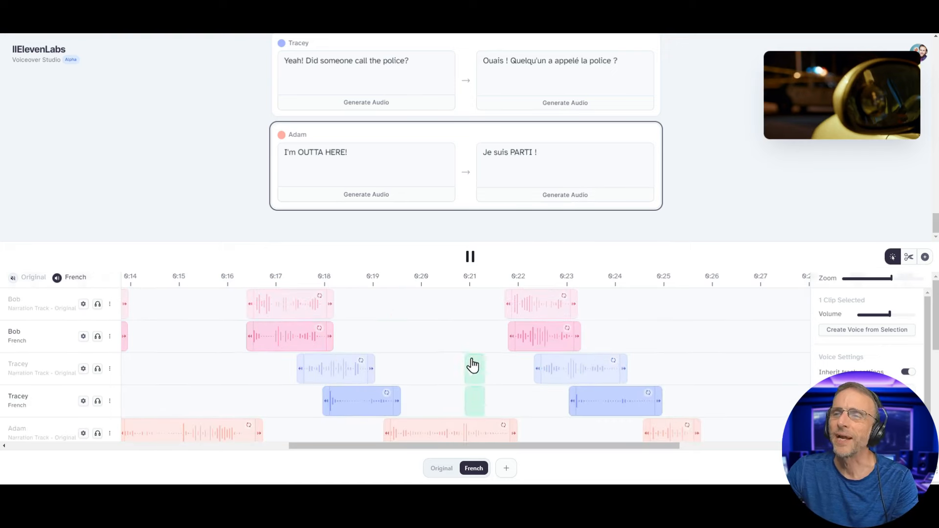
{"action": "scroll", "coordinate": [861, 391], "scroll_direction": "down", "scroll_amount": 1}
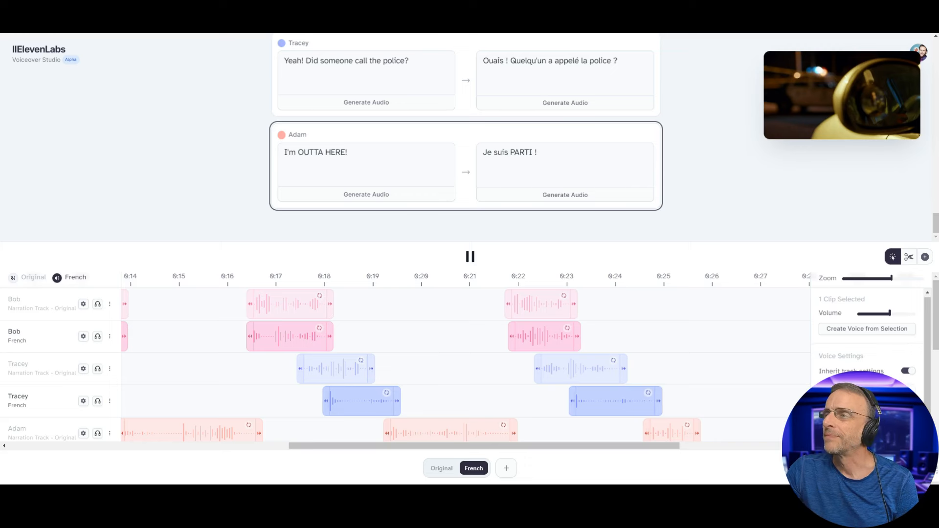
{"action": "left_click", "coordinate": [905, 468]}
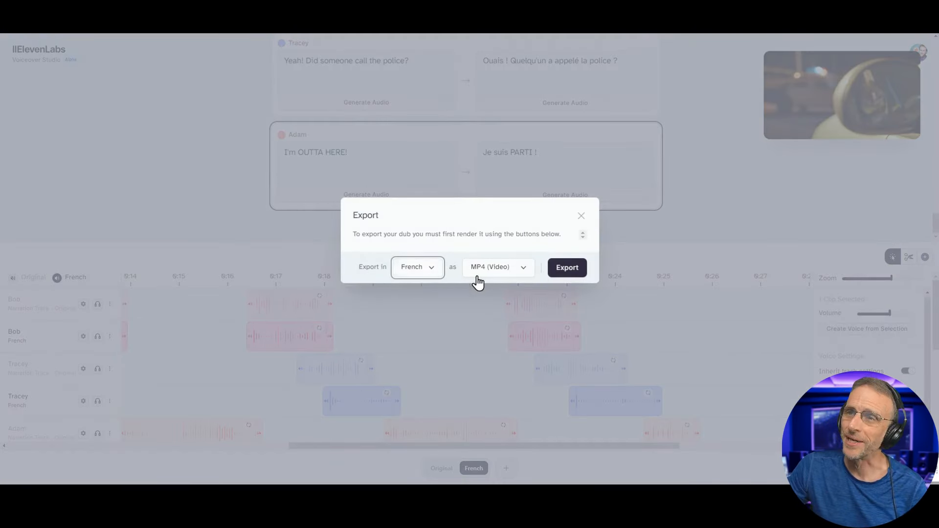
{"action": "left_click", "coordinate": [562, 269]}
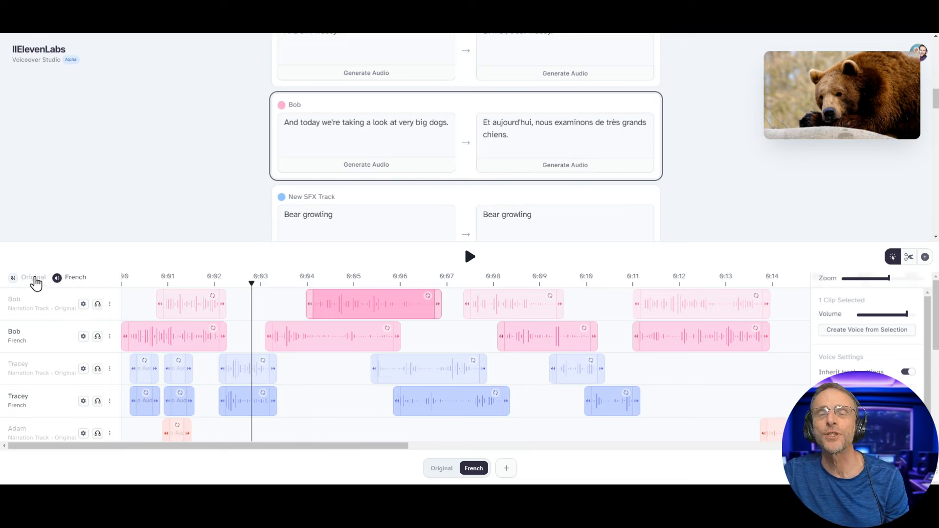
- Switch the active audio back and forth between the original and French tracks, finishing on French
{"action": "left_click", "coordinate": [35, 278]}
{"action": "left_click", "coordinate": [75, 278]}
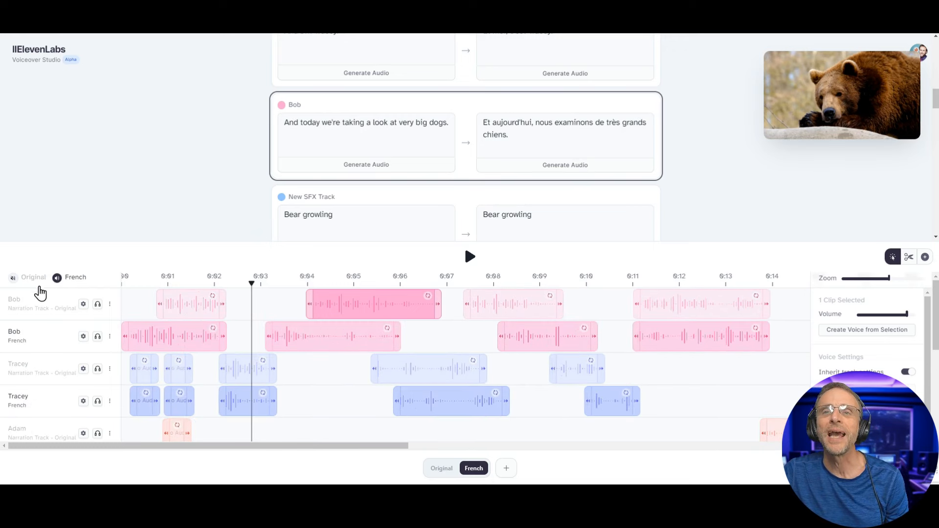
{"action": "left_click", "coordinate": [32, 283]}
{"action": "left_click", "coordinate": [65, 283]}
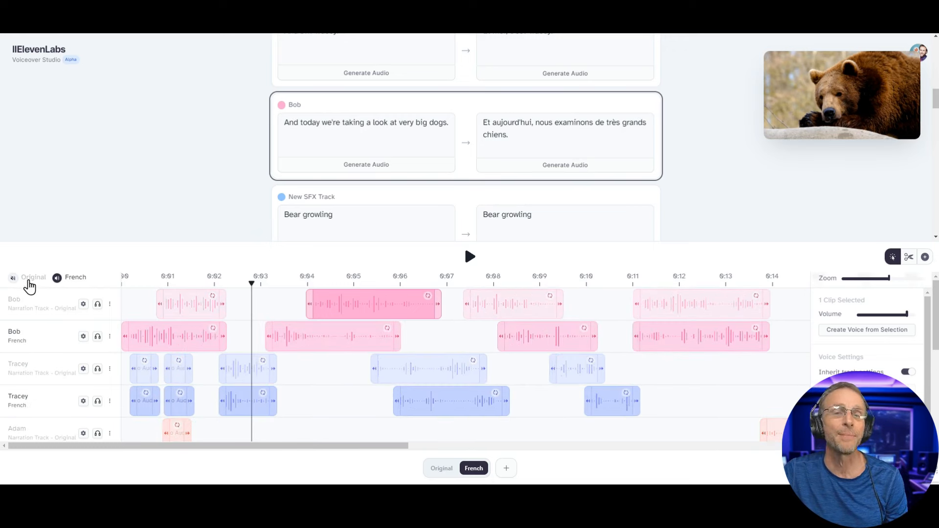
{"action": "left_click", "coordinate": [31, 281]}
{"action": "left_click", "coordinate": [74, 278]}
{"action": "left_click", "coordinate": [38, 286]}
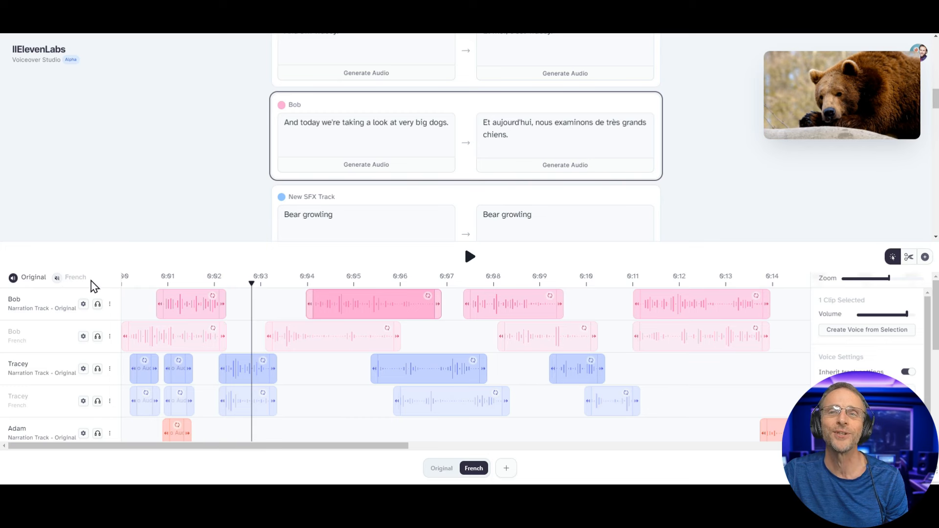
{"action": "left_click", "coordinate": [77, 279]}
{"action": "left_click", "coordinate": [35, 283]}
{"action": "left_click", "coordinate": [73, 279]}
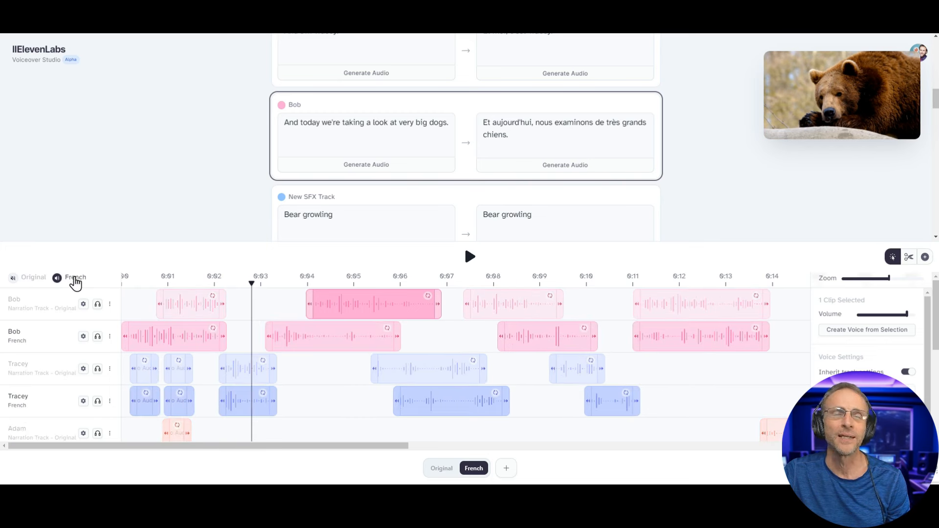
- Move the first speaker's second and third original clips to about 0:03.1 and 0:08.1, aligned with their French counterparts
{"action": "left_click_drag", "start_coordinate": [383, 308], "coordinate": [338, 307]}
{"action": "left_click_drag", "start_coordinate": [513, 304], "coordinate": [547, 304]}
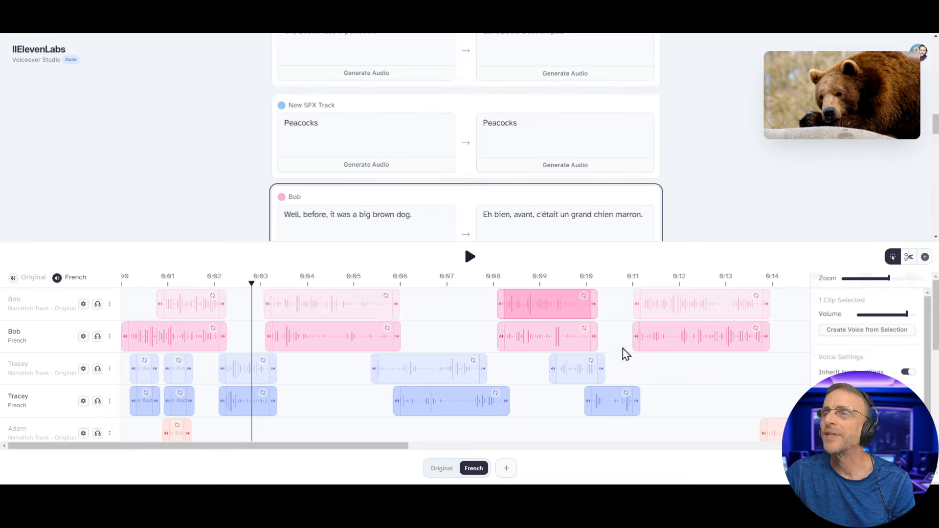
- Move the second speaker's last two original clips to about 0:18 and 0:23, aligned with their French counterparts
{"action": "left_click_drag", "start_coordinate": [380, 445], "coordinate": [580, 446]}
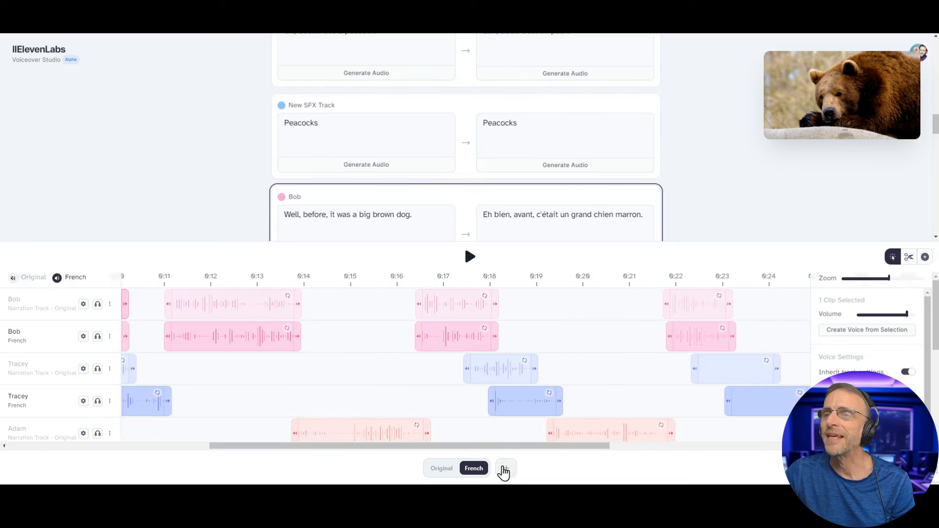
{"action": "left_click_drag", "start_coordinate": [511, 449], "coordinate": [576, 424]}
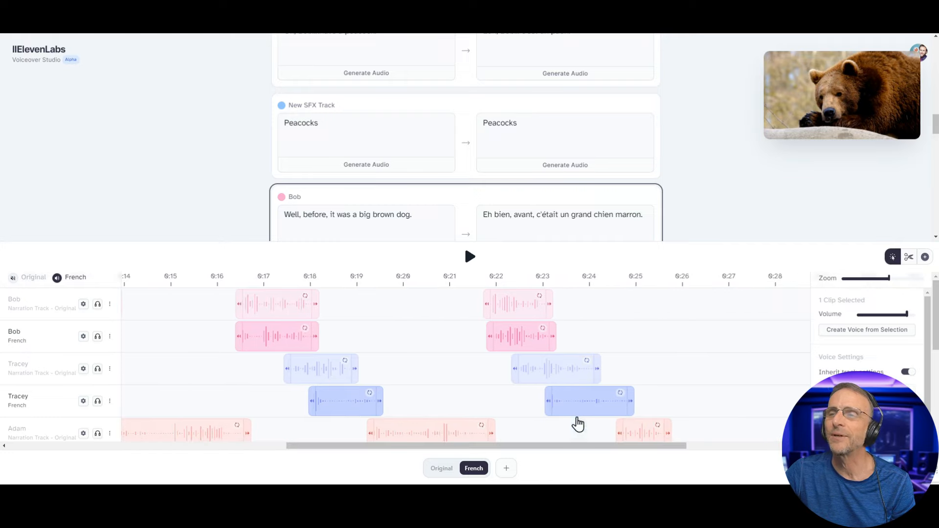
{"action": "left_click", "coordinate": [574, 372]}
{"action": "left_click_drag", "start_coordinate": [573, 371], "coordinate": [601, 377]}
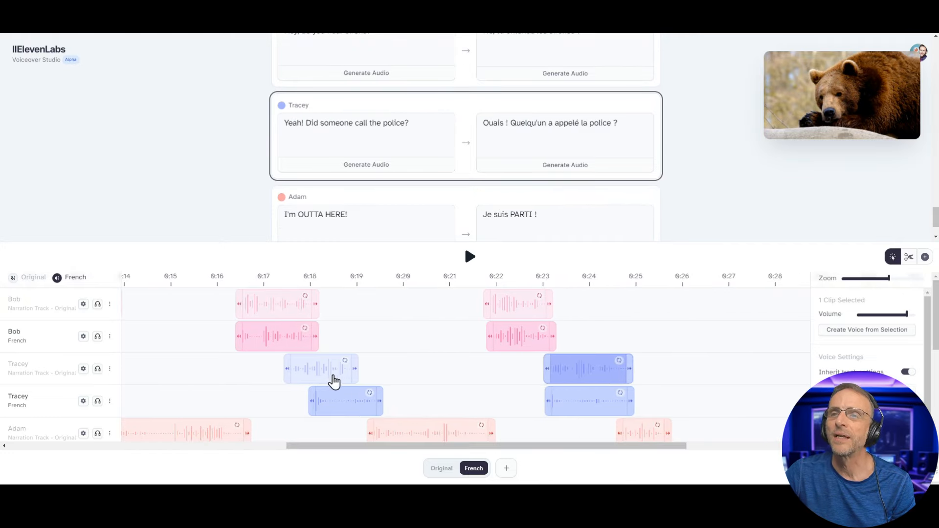
{"action": "left_click_drag", "start_coordinate": [333, 380], "coordinate": [347, 382]}
- Check the clip timing across the narration and sound-effect tracks while the original version plays
{"action": "scroll", "coordinate": [514, 379], "scroll_direction": "down", "scroll_amount": 3}
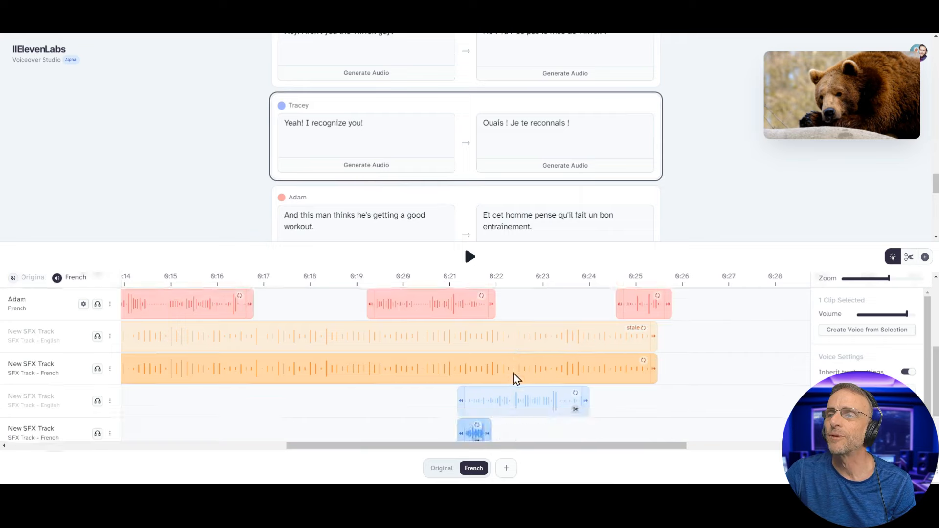
{"action": "scroll", "coordinate": [511, 380], "scroll_direction": "up", "scroll_amount": 3}
{"action": "scroll", "coordinate": [511, 379], "scroll_direction": "down", "scroll_amount": 1}
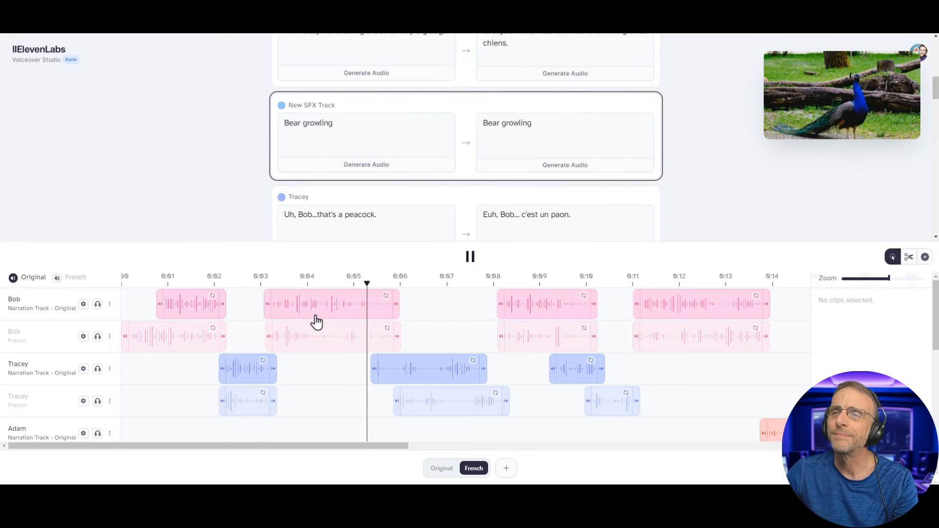
{"action": "scroll", "coordinate": [354, 373], "scroll_direction": "down", "scroll_amount": 2}
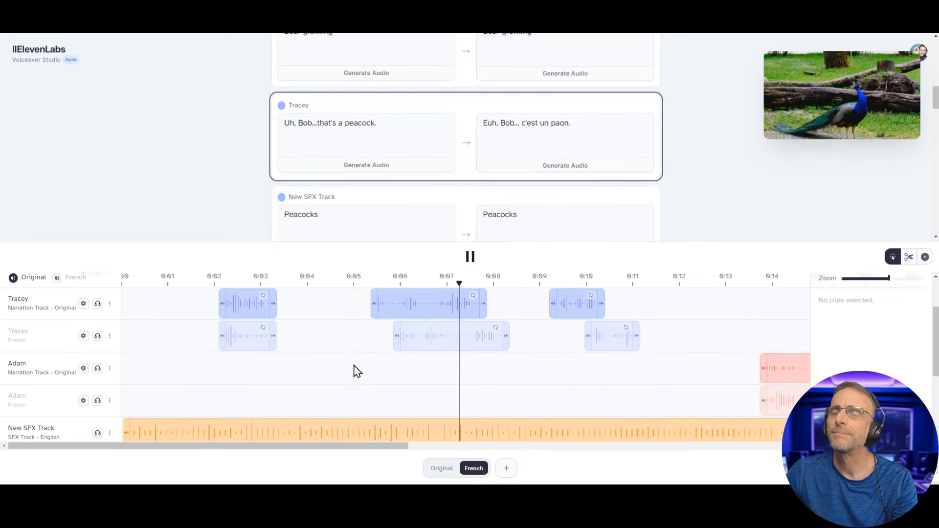
{"action": "scroll", "coordinate": [355, 370], "scroll_direction": "up", "scroll_amount": 2}
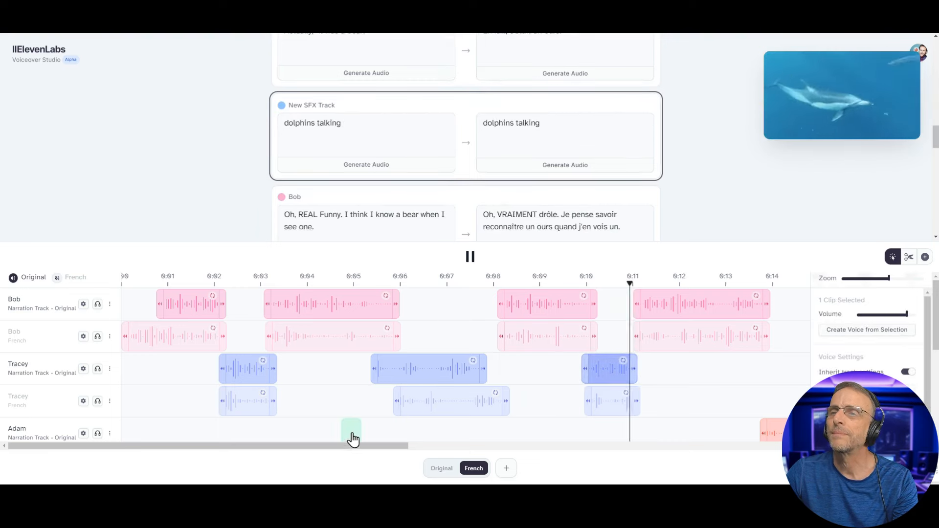
{"action": "key", "text": "ctrl+minus"}
{"action": "key", "text": "ctrl+minus"}
{"action": "key", "text": "ctrl+minus"}
{"action": "key", "text": "ctrl+plus"}
{"action": "key", "text": "ctrl+plus"}
{"action": "key", "text": "ctrl+plus"}
{"action": "key", "text": "ctrl+plus"}
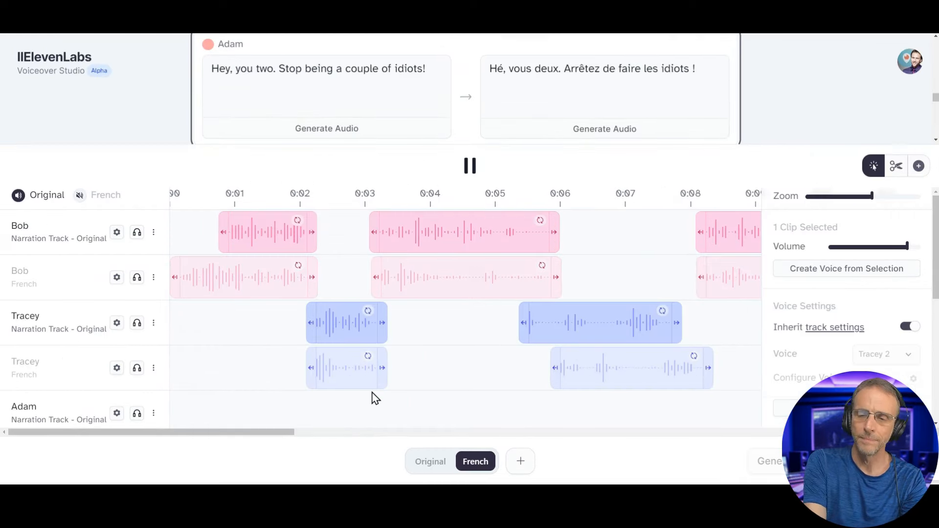
{"action": "key", "text": "ctrl+minus"}
{"action": "key", "text": "ctrl+minus"}
{"action": "key", "text": "ctrl+minus"}
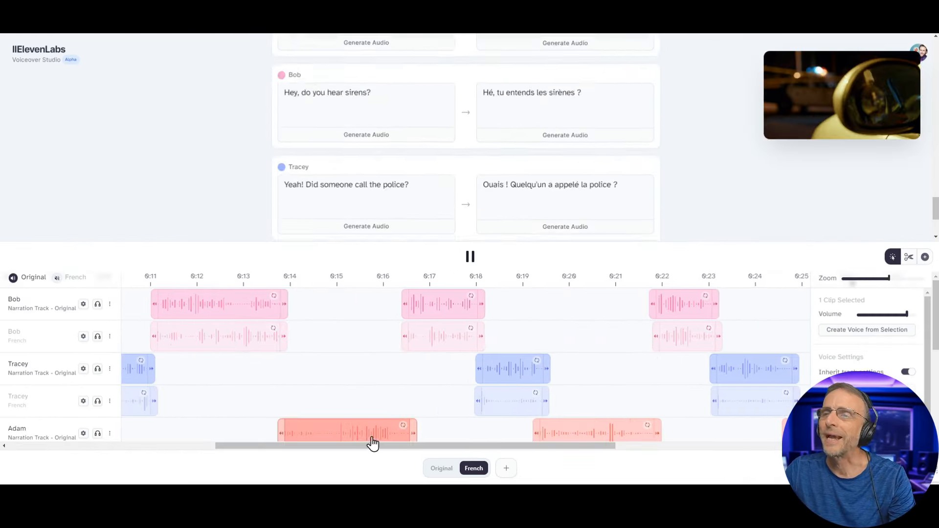